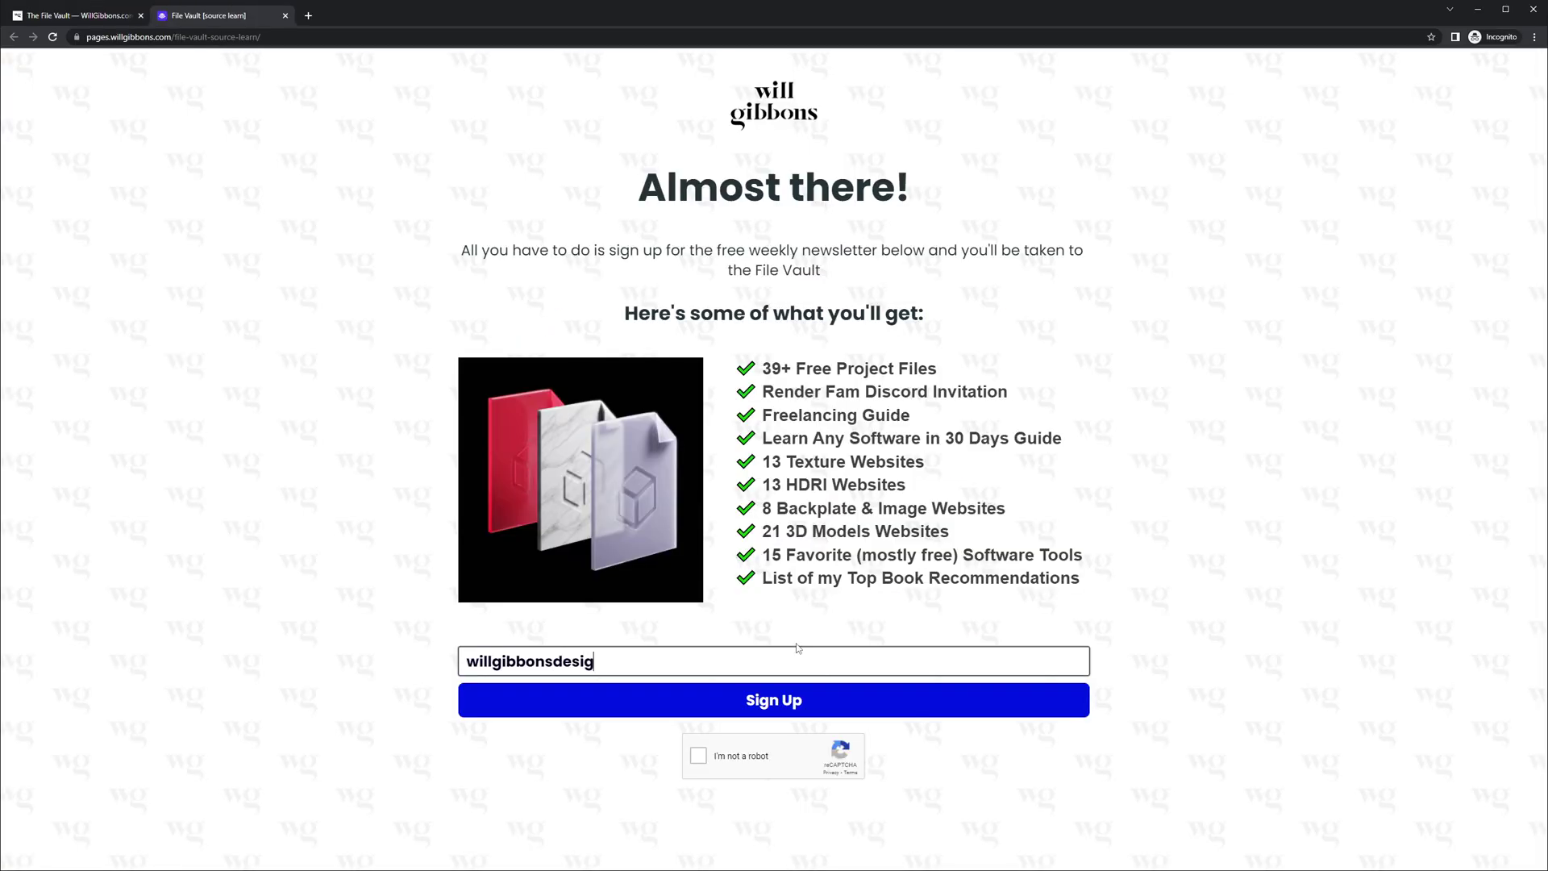
Complete the e-mail address in the File Vault newsletter field and submit the sign-up
type("ail.com")
key("Return")
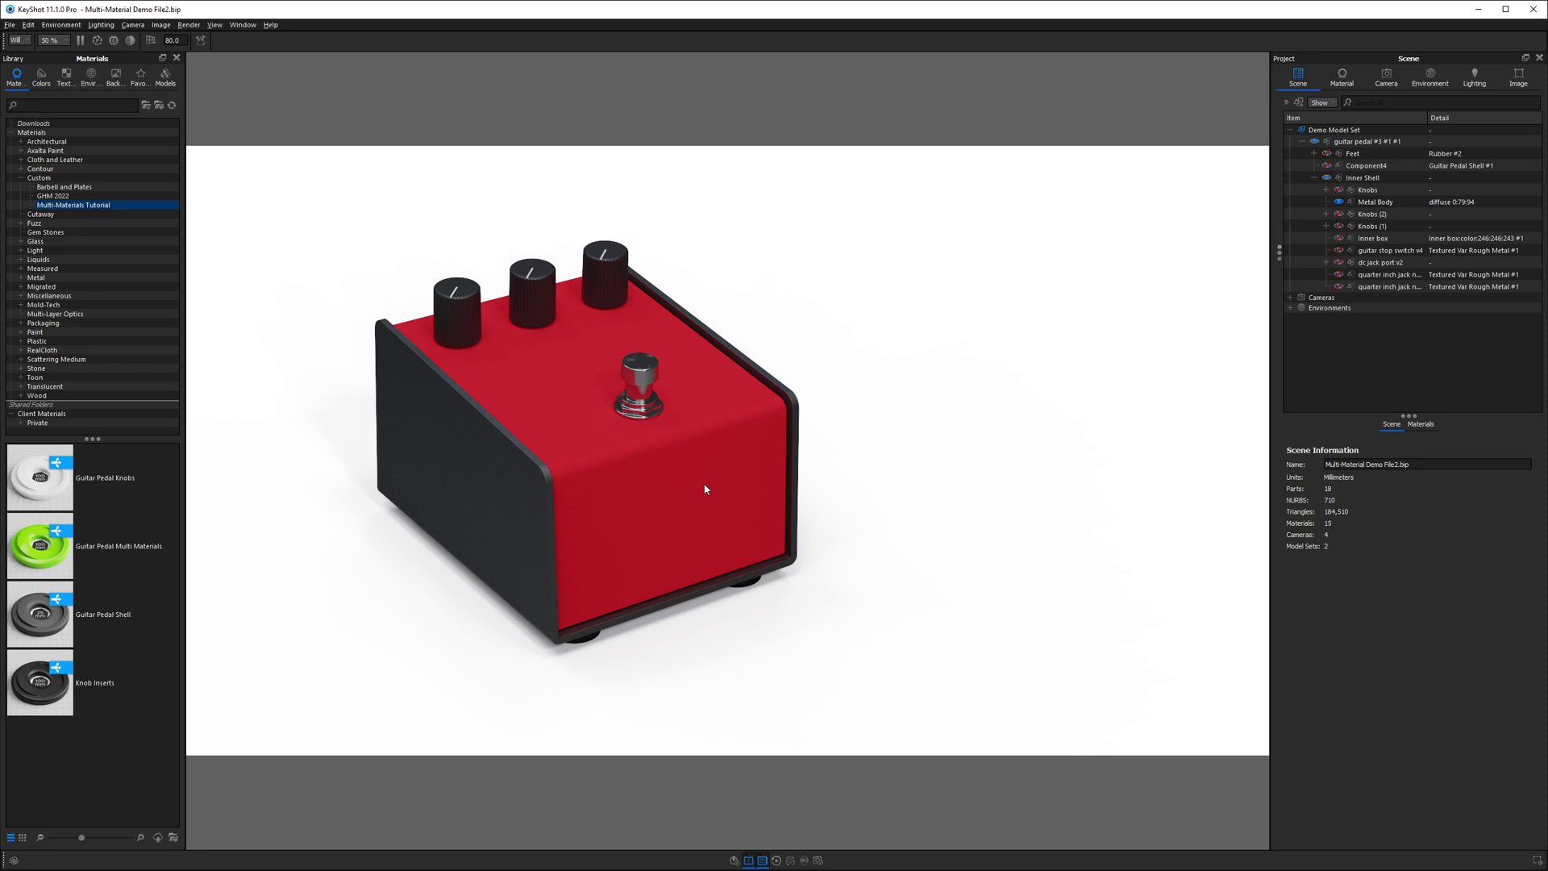
Change the isolated red shell's diffuse material type to Plastic
left_click_drag(923, 422, 689, 452)
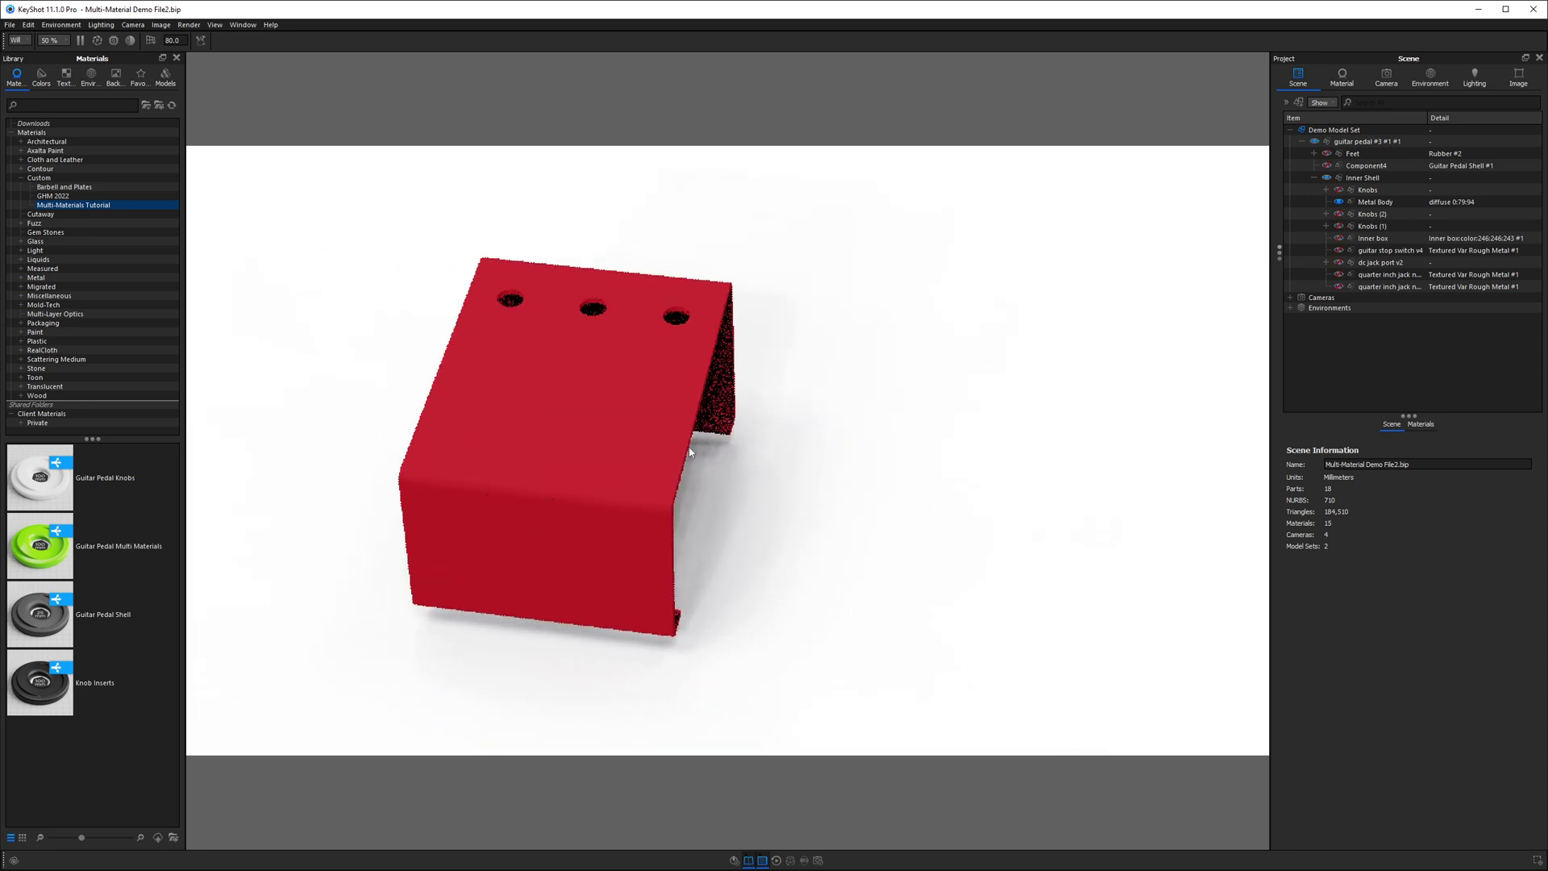
middle_click_drag(690, 452, 398, 434)
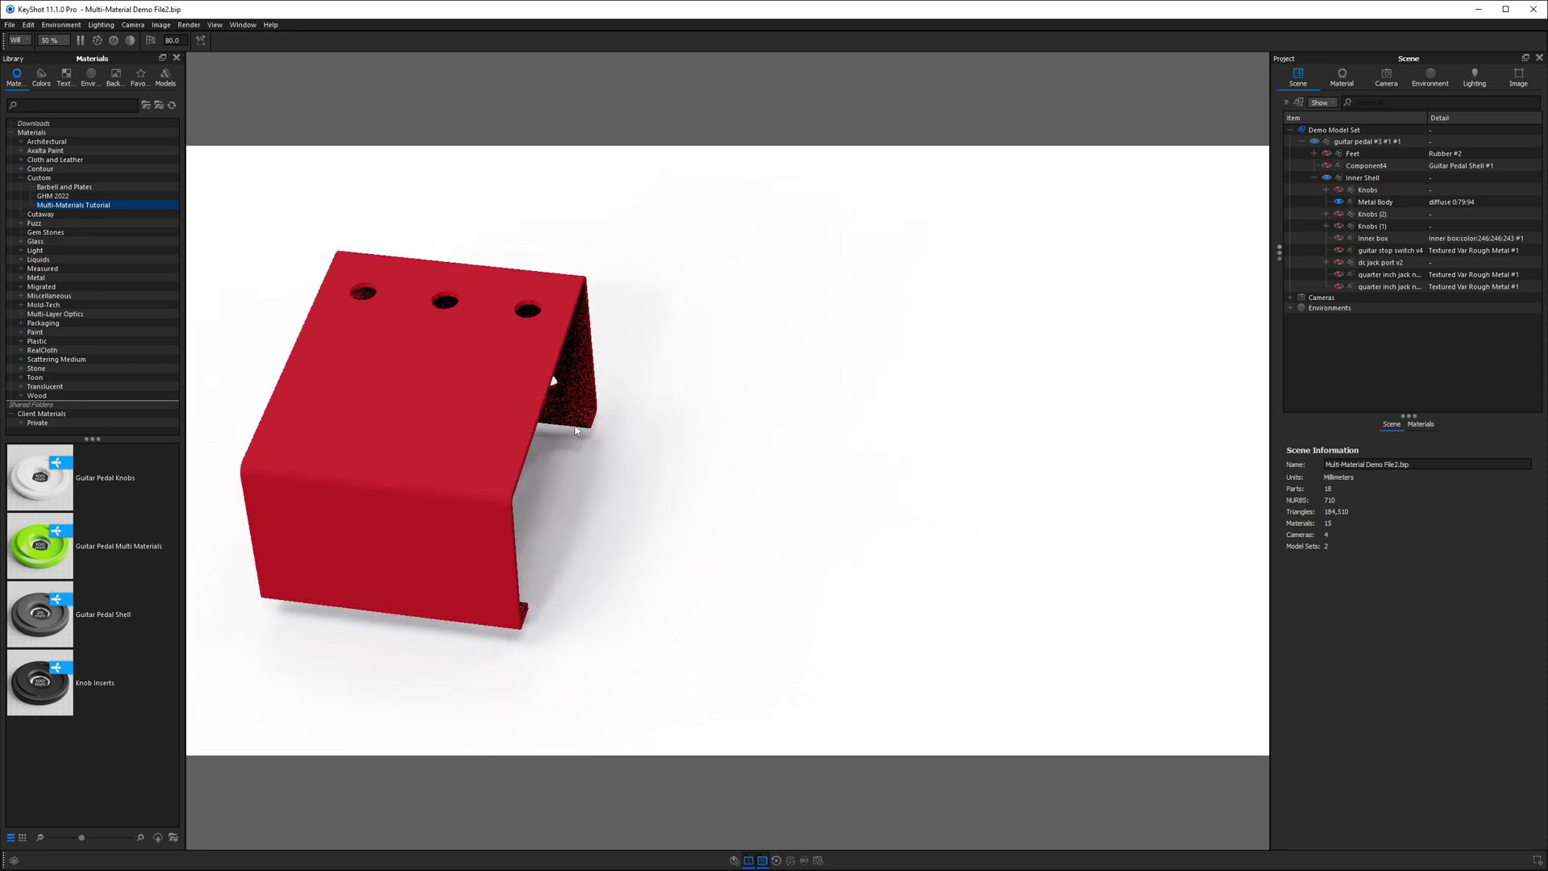
double_click(449, 407)
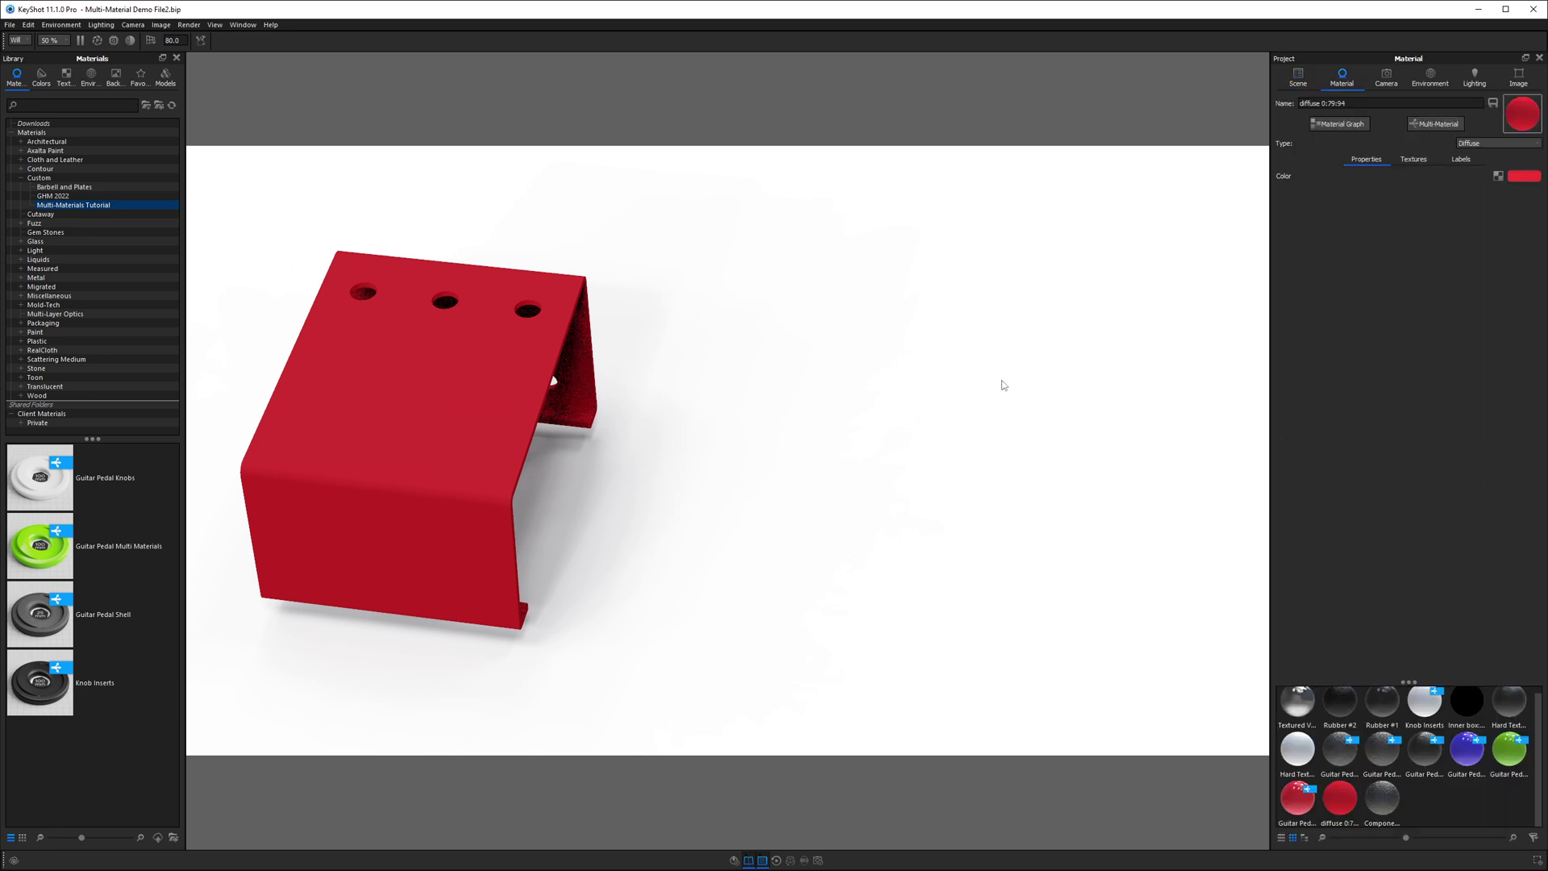
left_click(1470, 143)
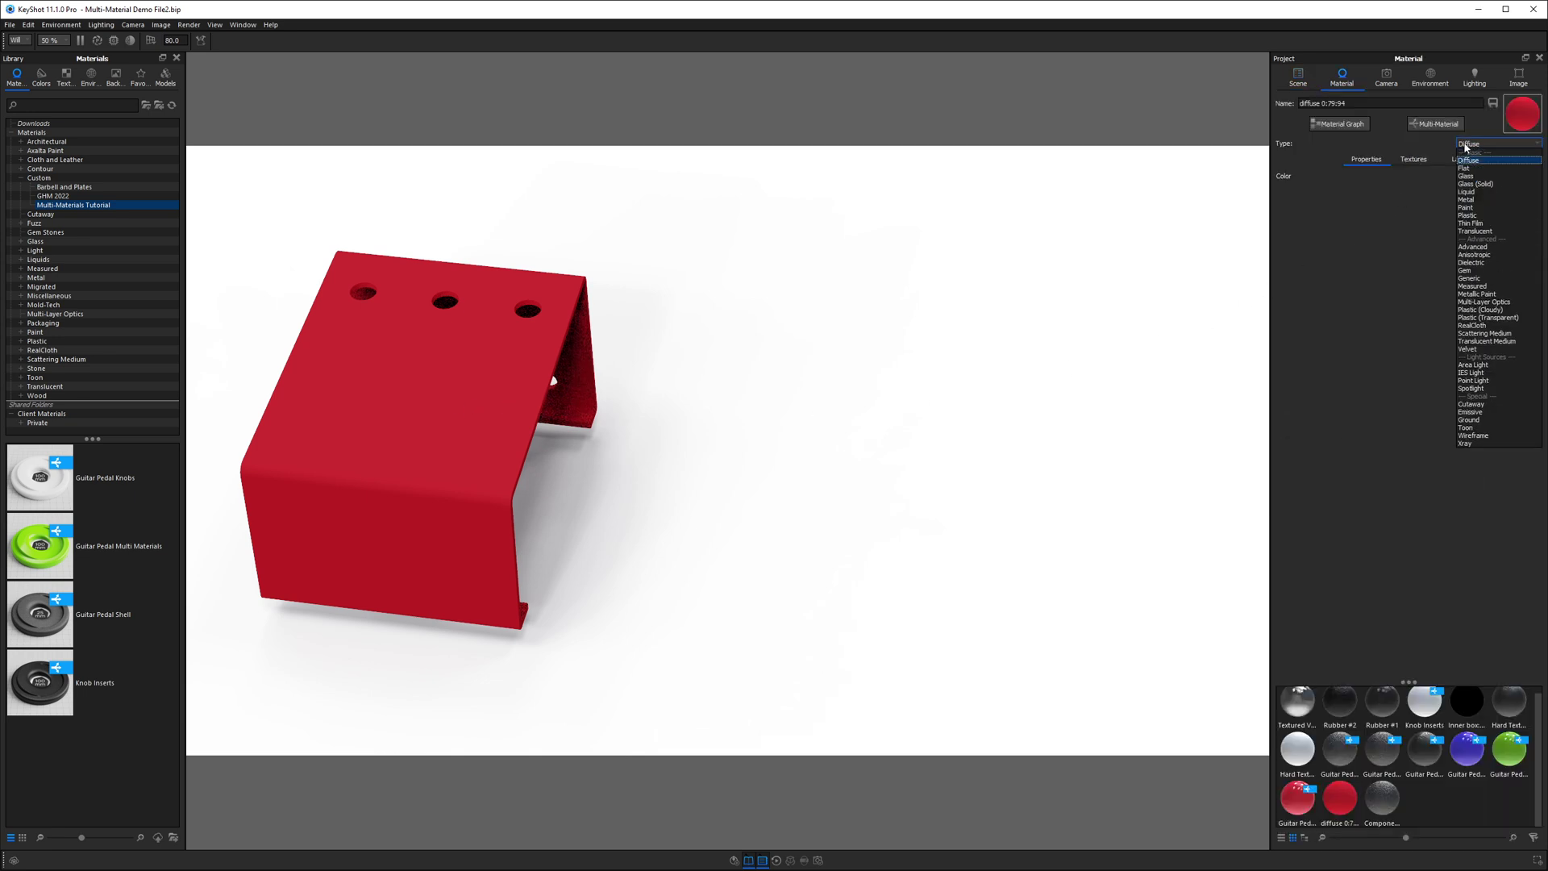
left_click(1468, 216)
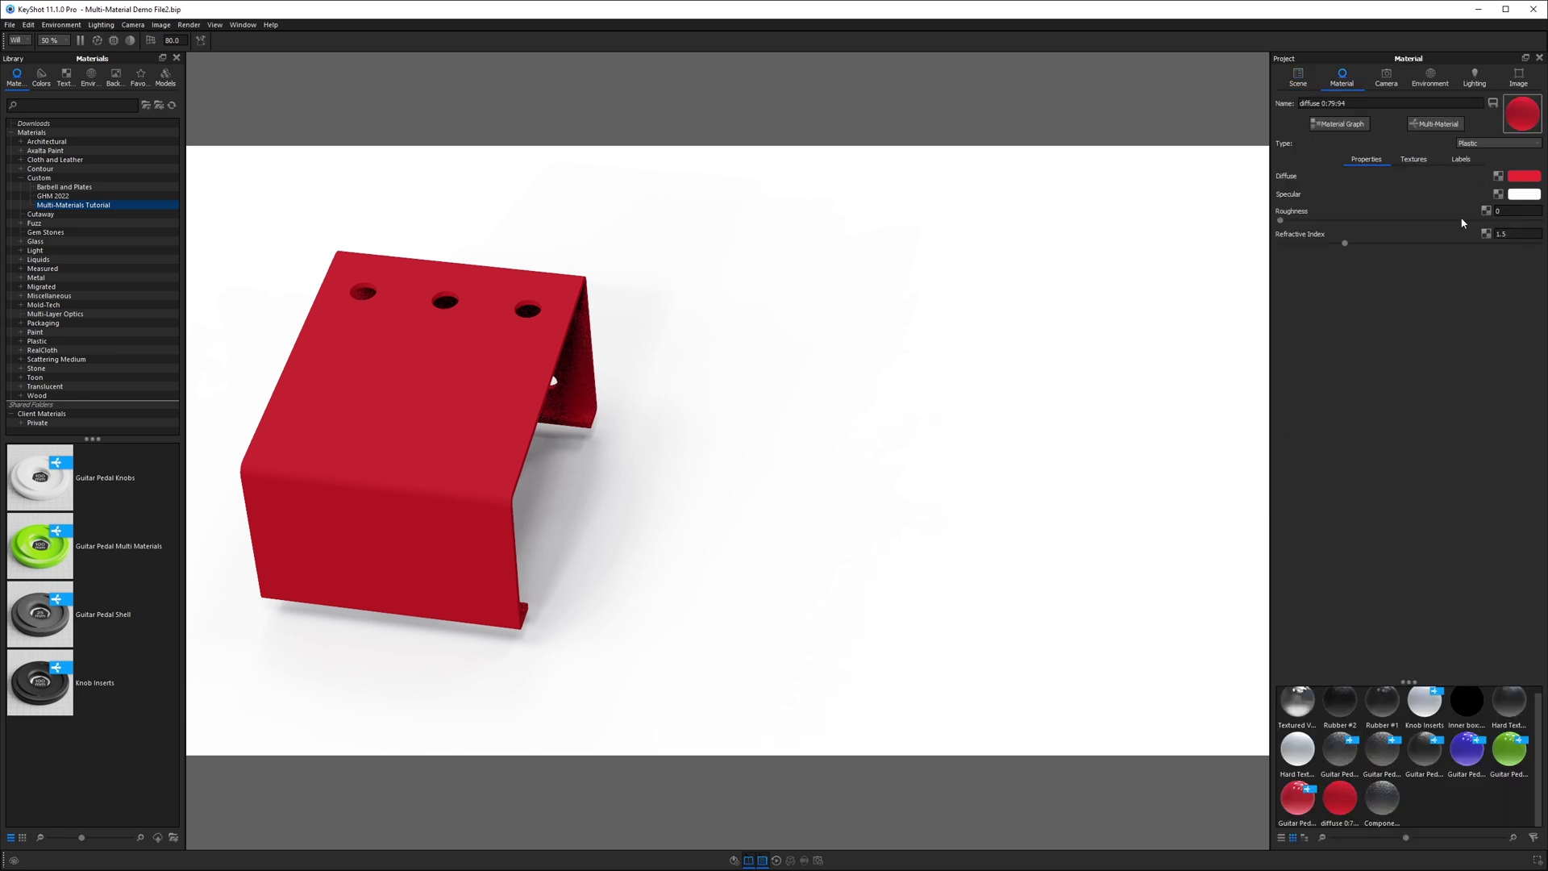
Add a Noise texture node wired into the Plastic's Bump input and set roughness 0.01
left_click(1332, 125)
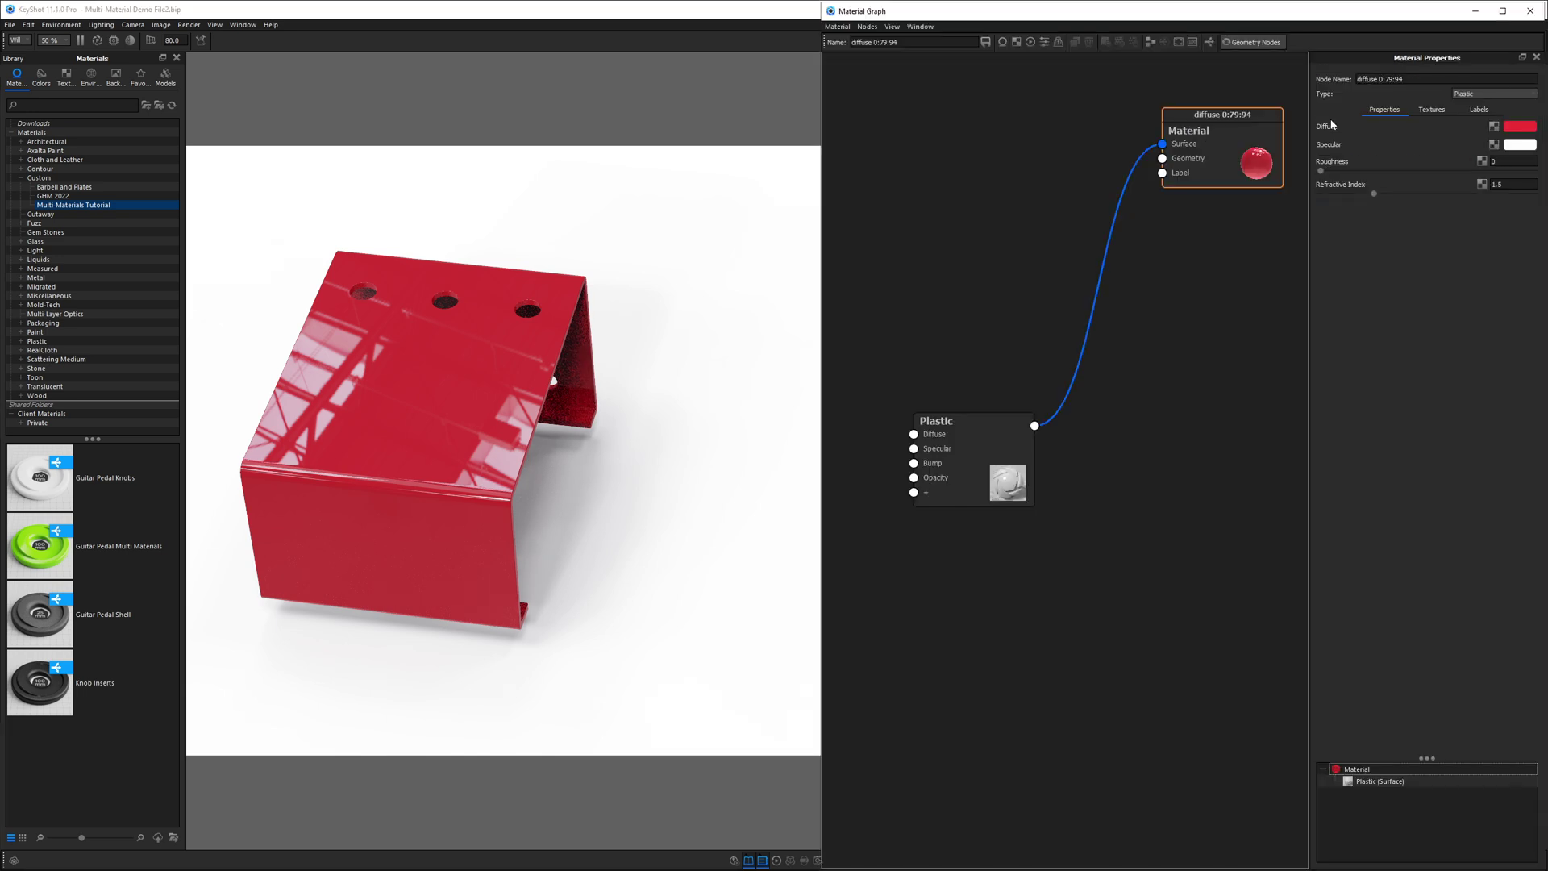
right_click(1144, 379)
mouse_move(1158, 413)
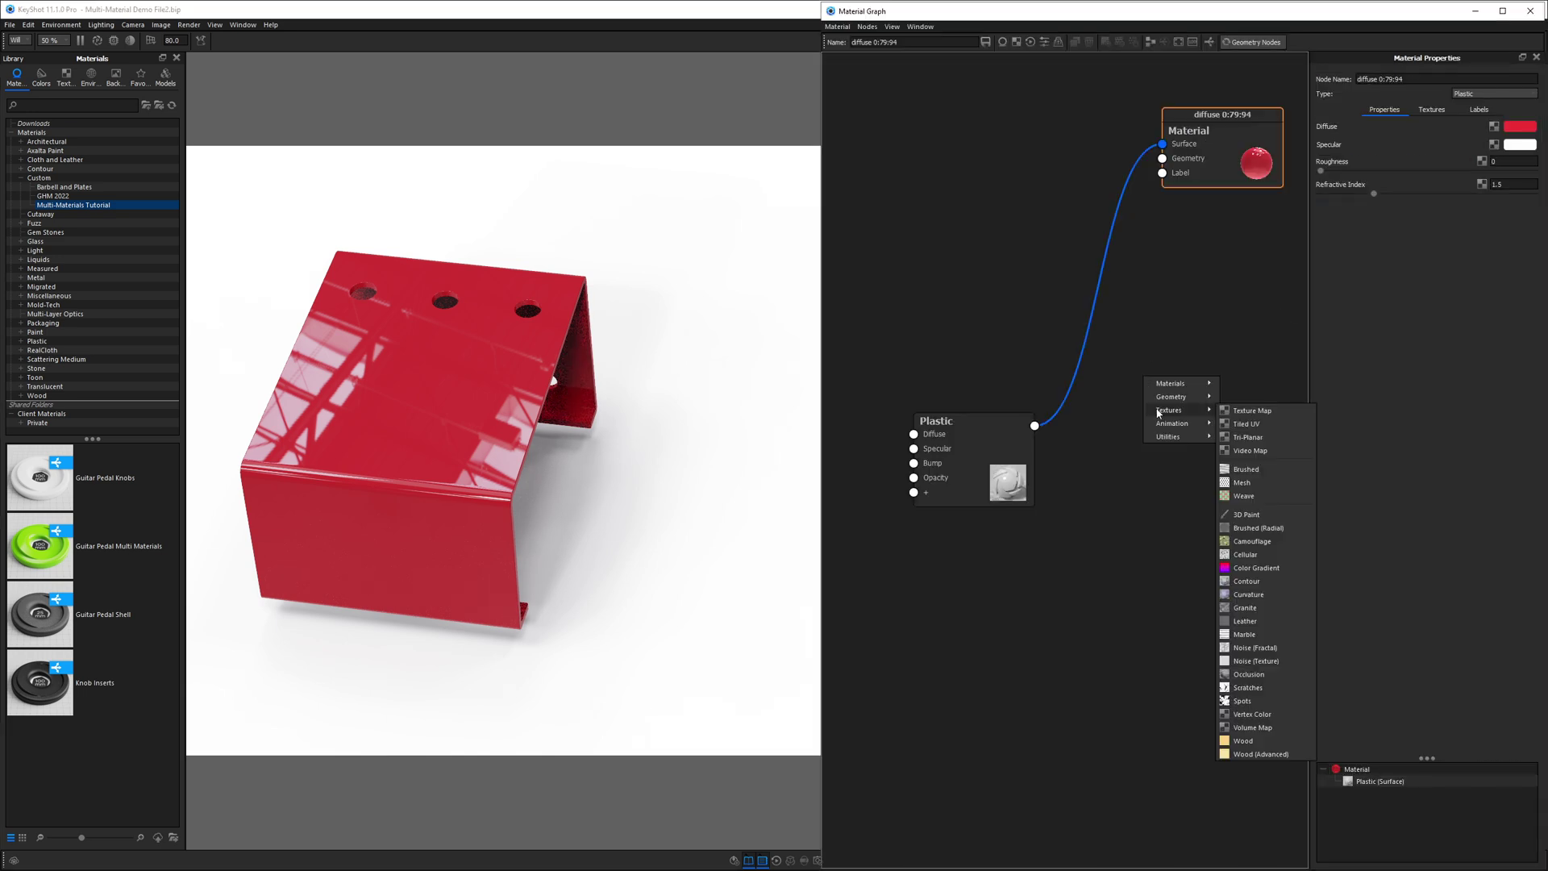
left_click(1255, 660)
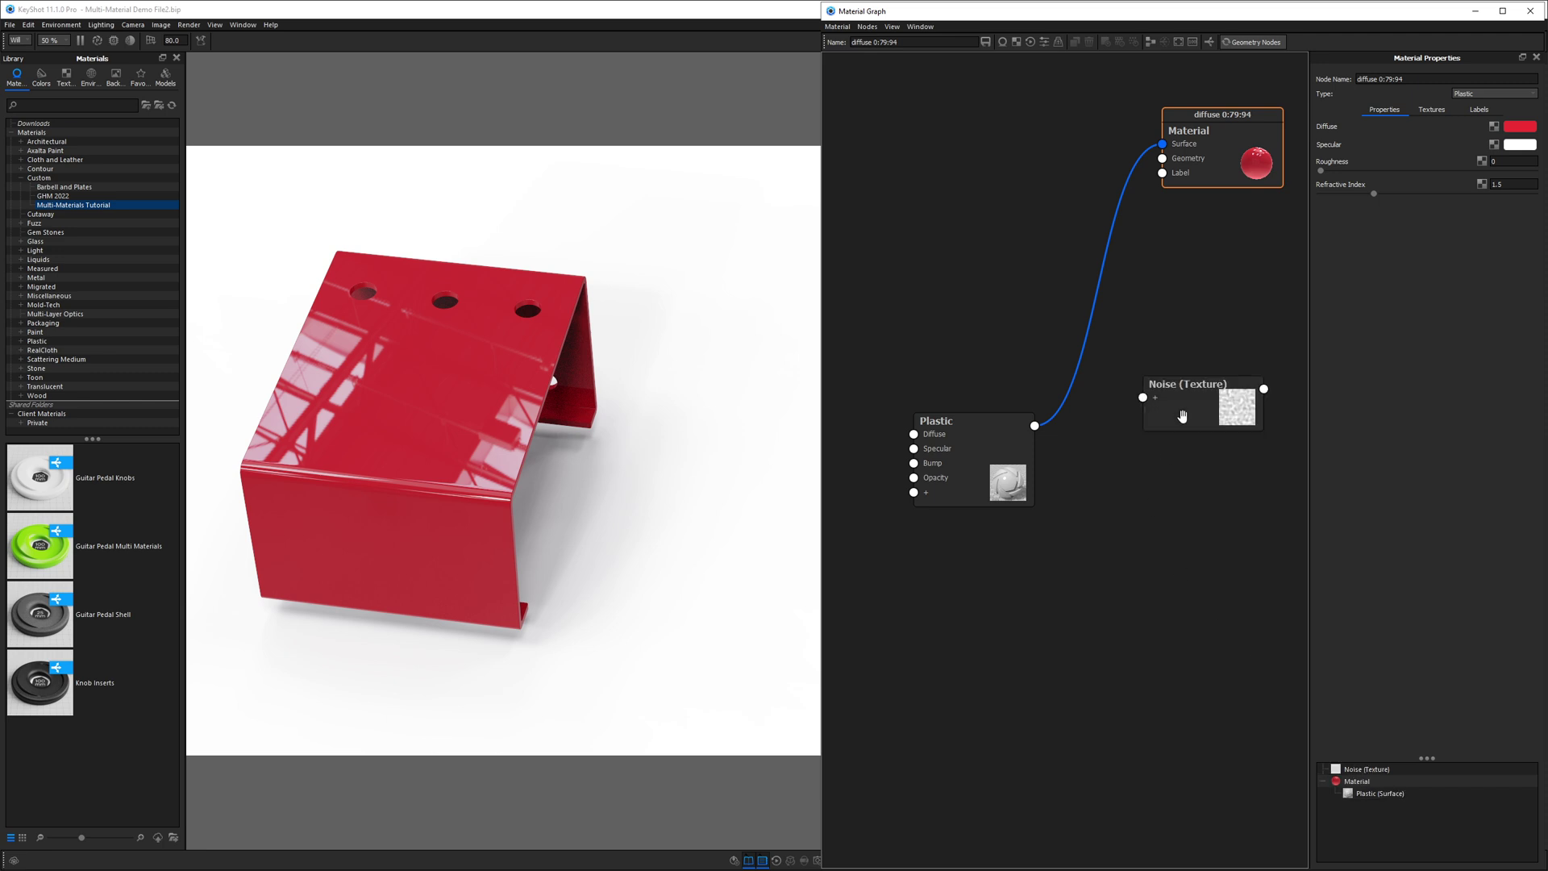
left_click_drag(1182, 416, 966, 570)
left_click_drag(968, 515, 913, 463)
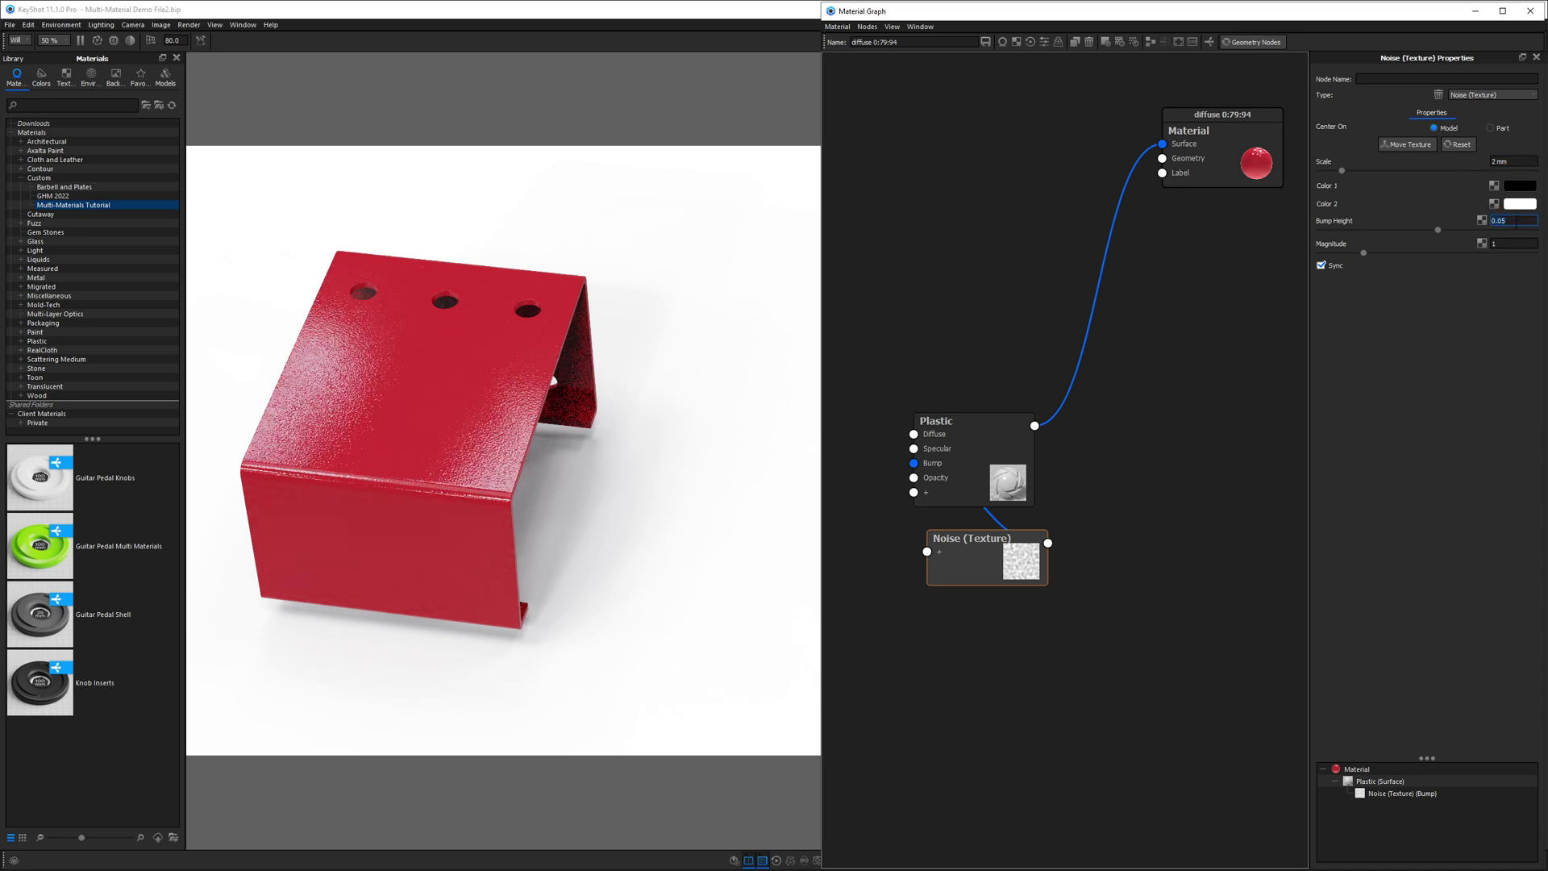
left_click(992, 427)
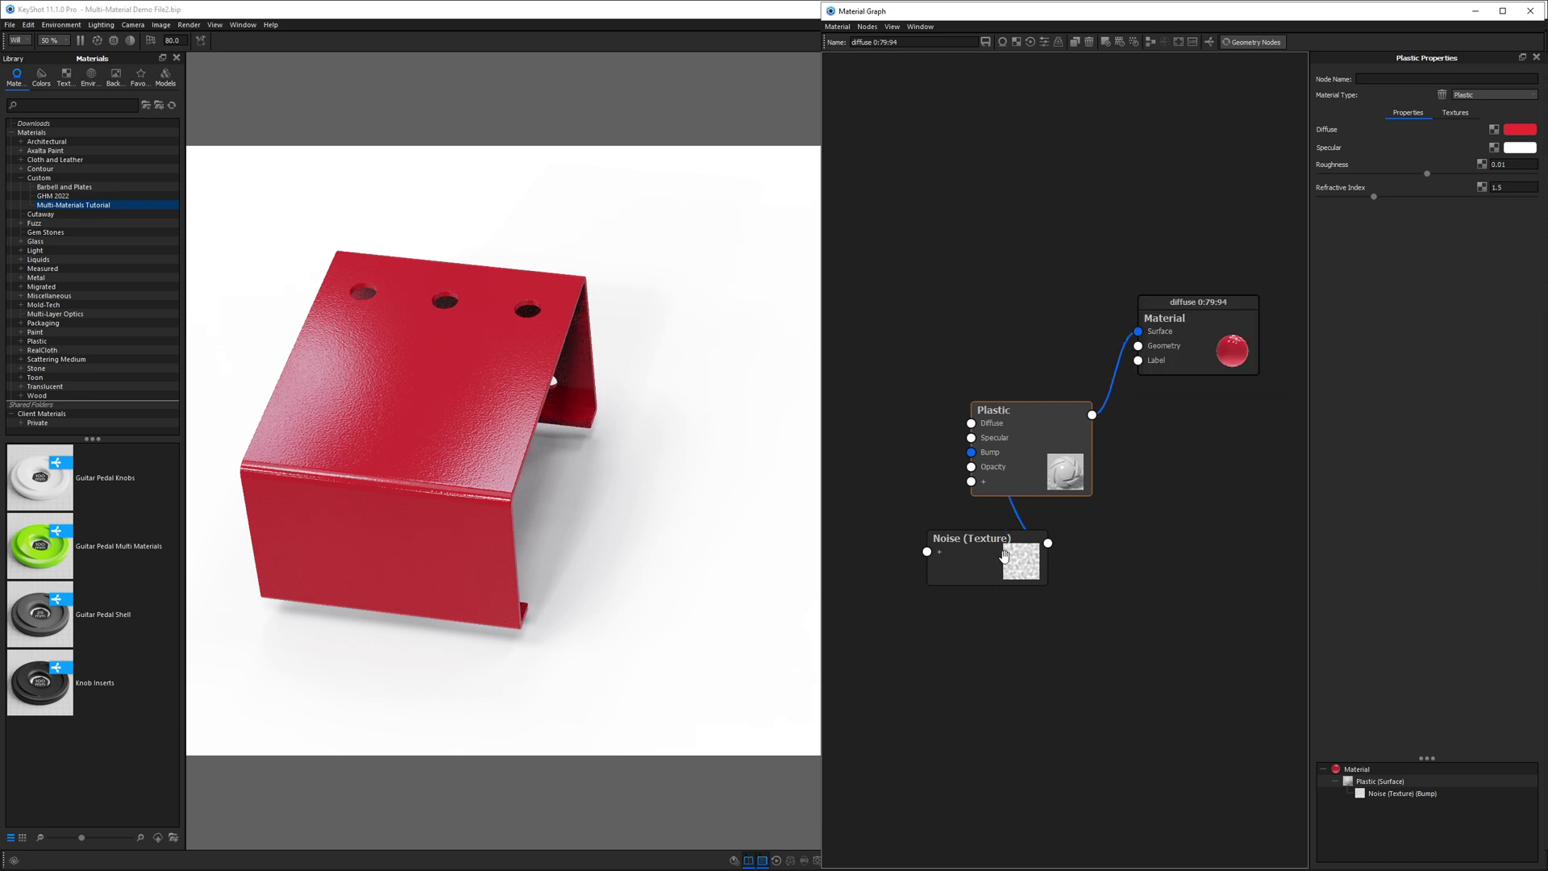
left_click_drag(1004, 557, 969, 513)
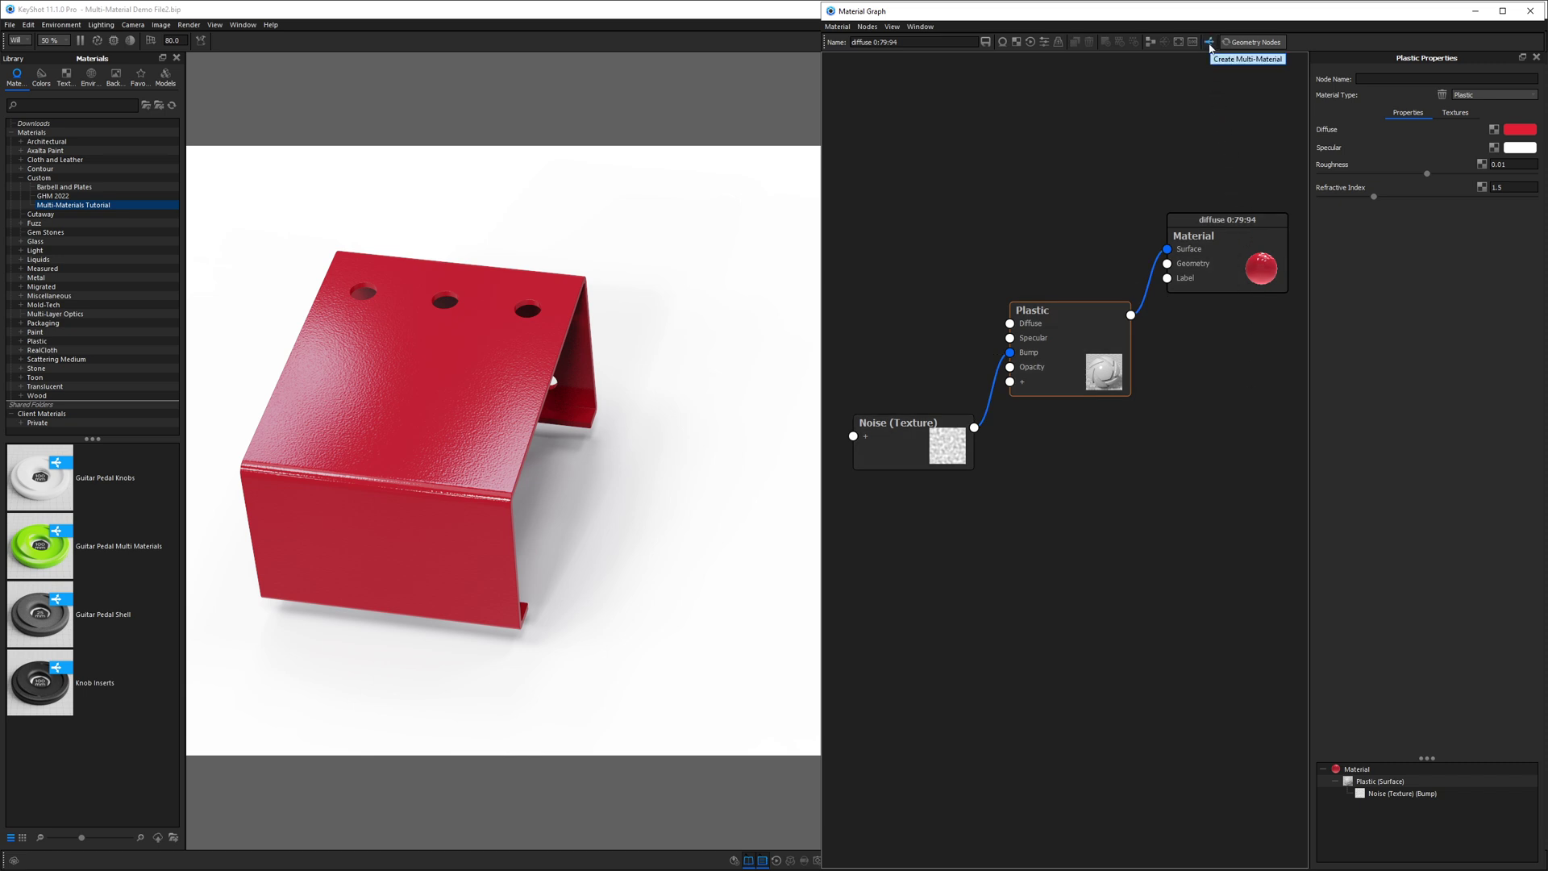
Convert the shell to a multi-material named Guitar Pedal Paint with first variant Red Bumpy Plastic
left_click(1210, 47)
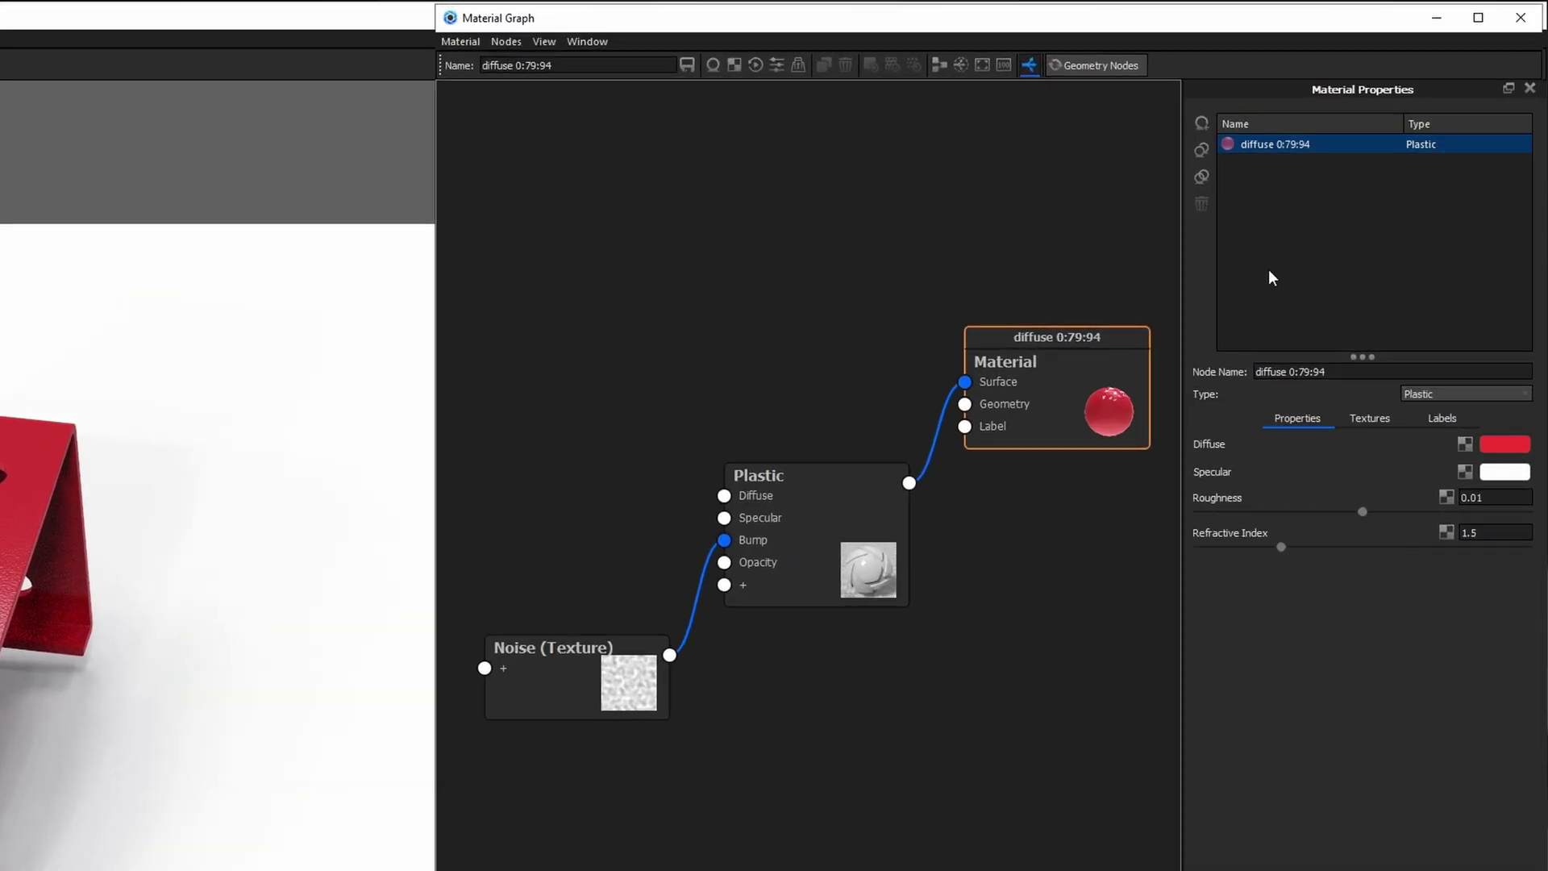
double_click(1250, 144)
type("Red Bum")
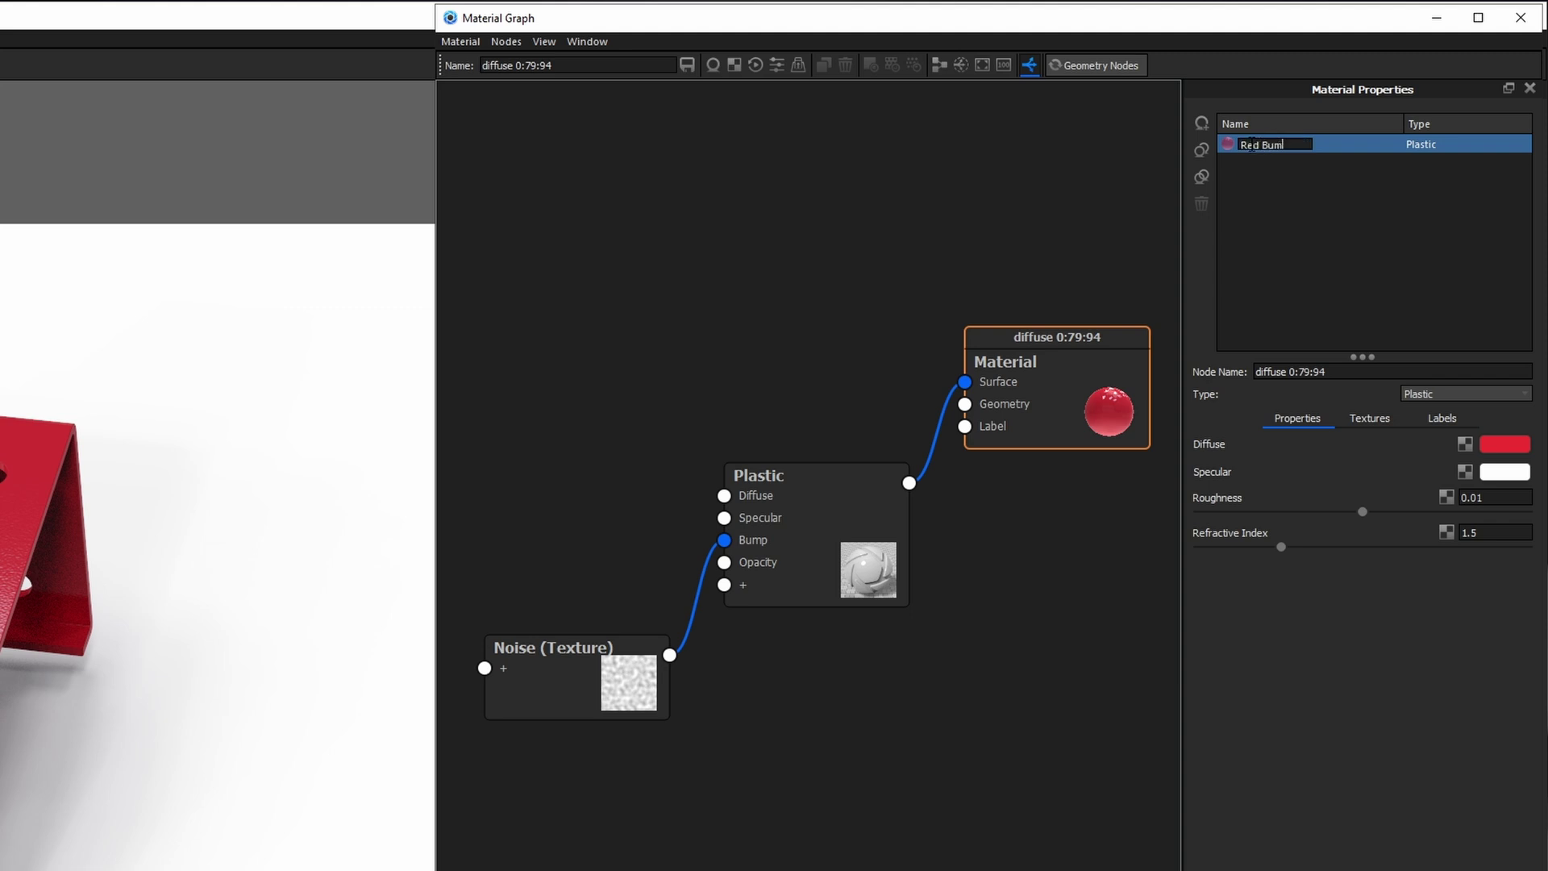
type("py Plastic")
key("Return")
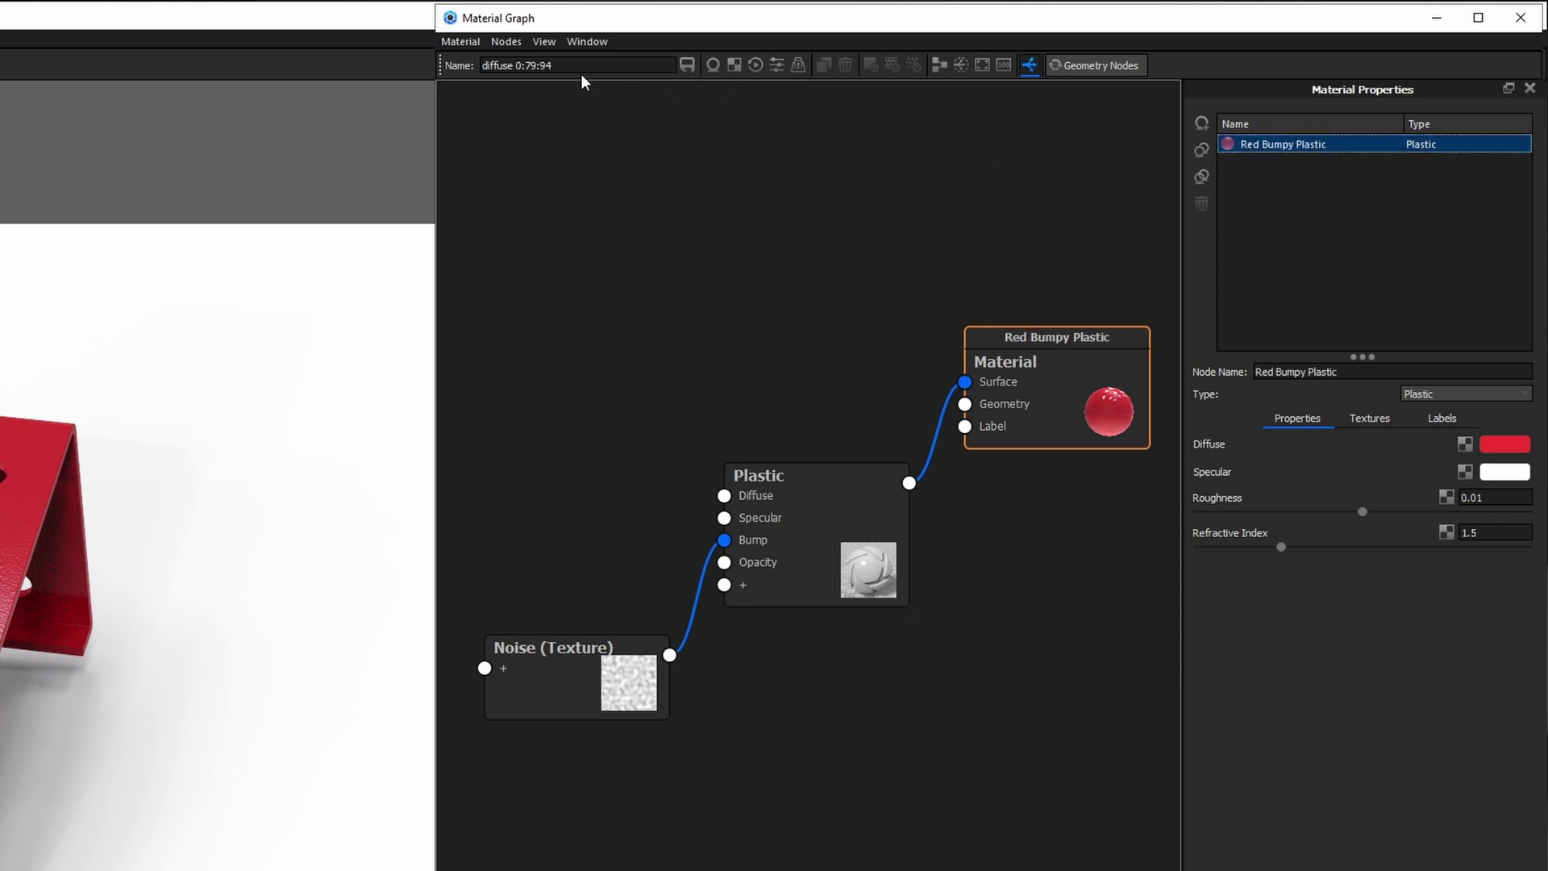
triple_click(581, 68)
type("Guitar Pedal Paint")
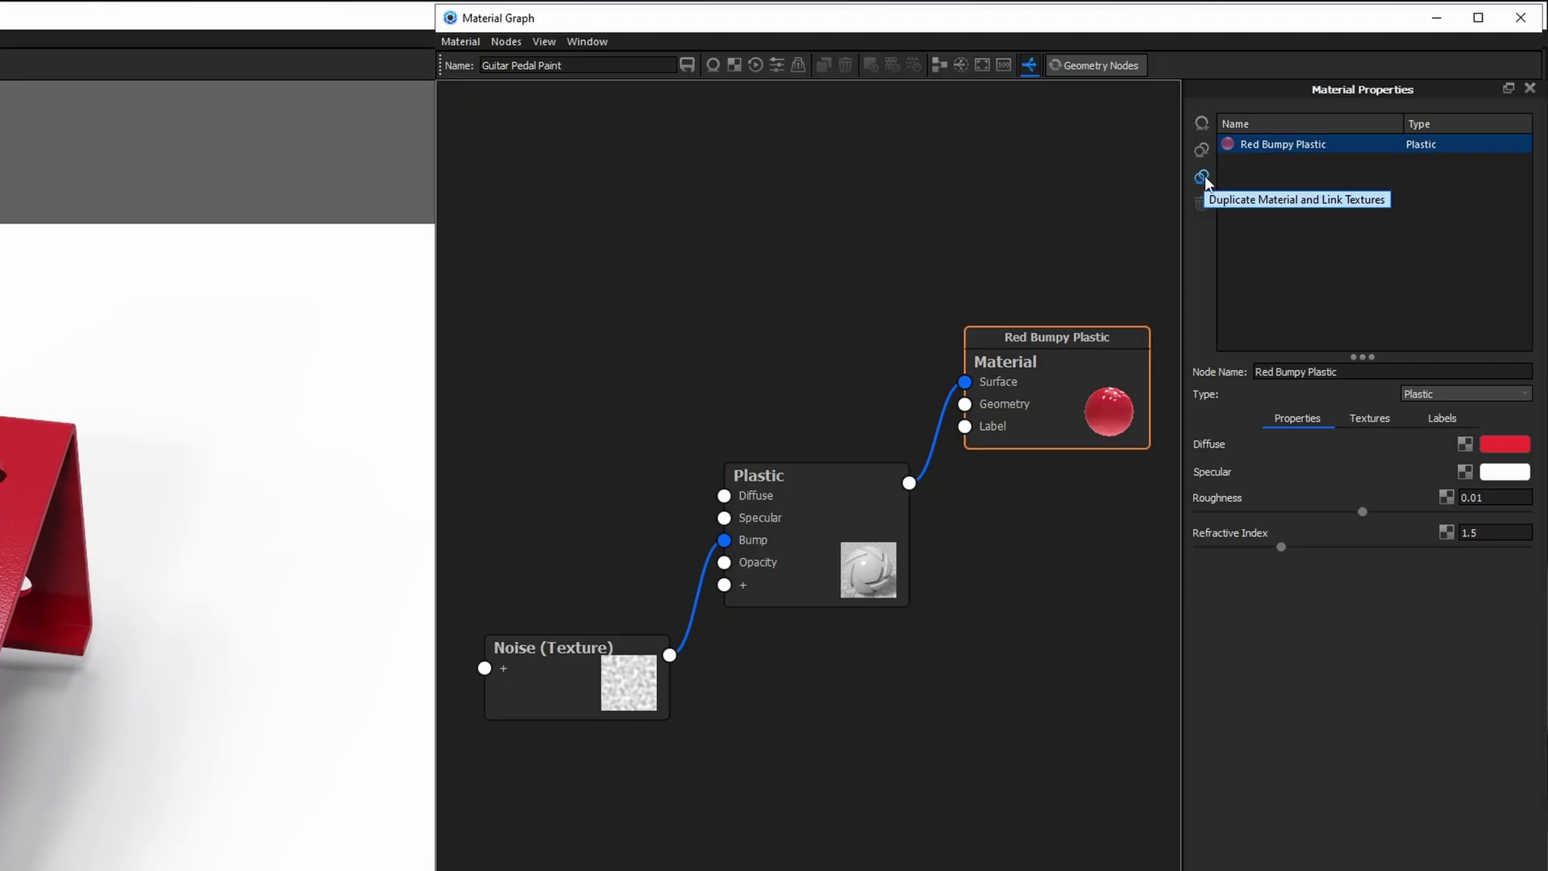
Duplicate the red variant with linked textures, then align nodes and show only the active material
left_click(1202, 177)
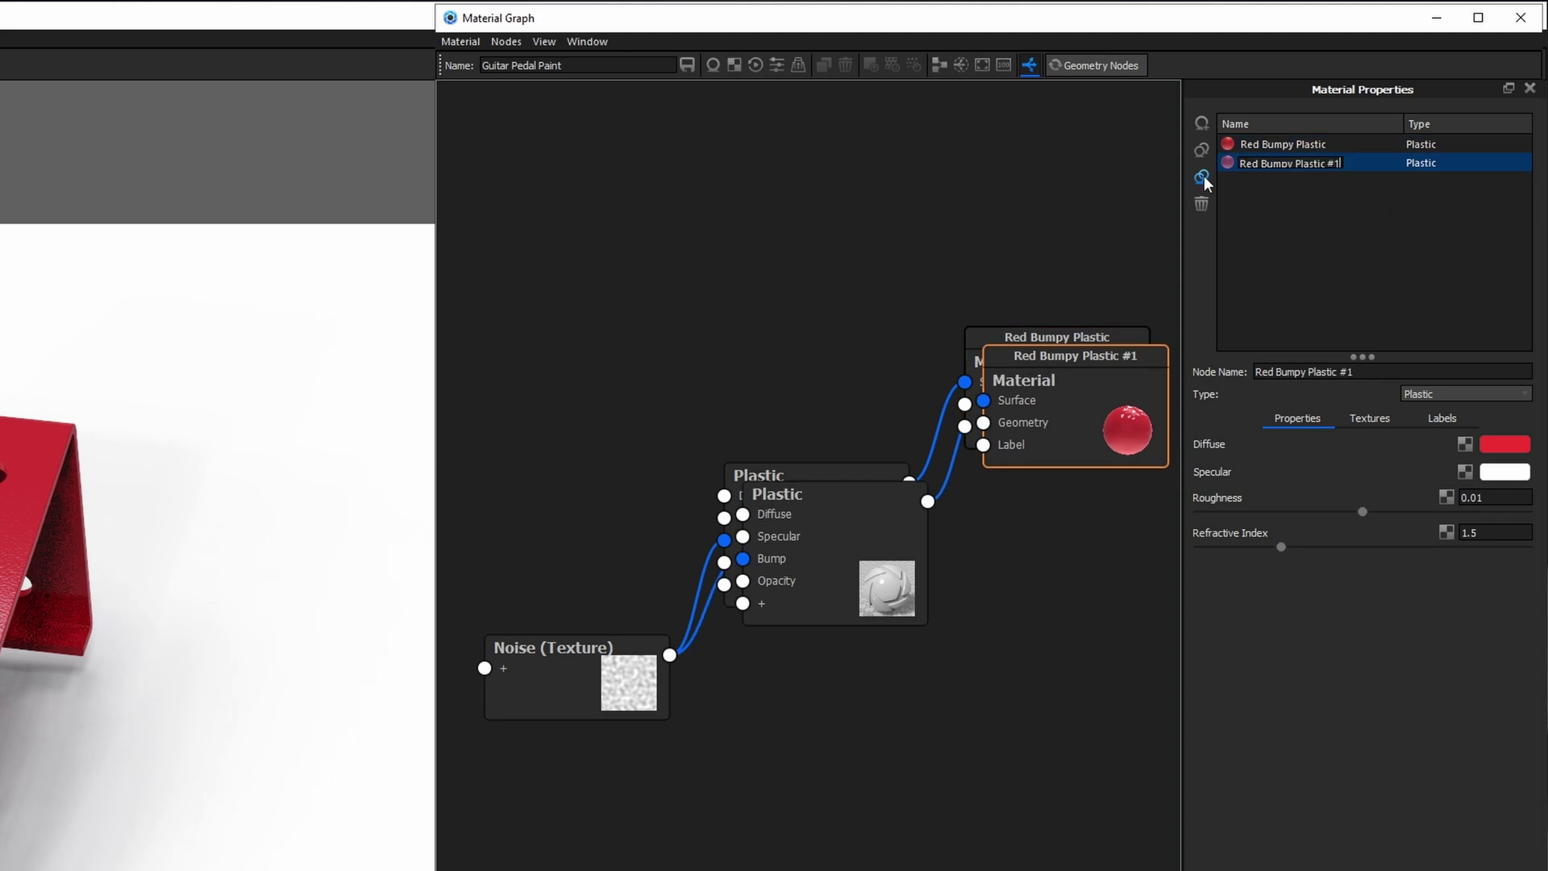
double_click(1261, 162)
key("Return")
left_click(940, 66)
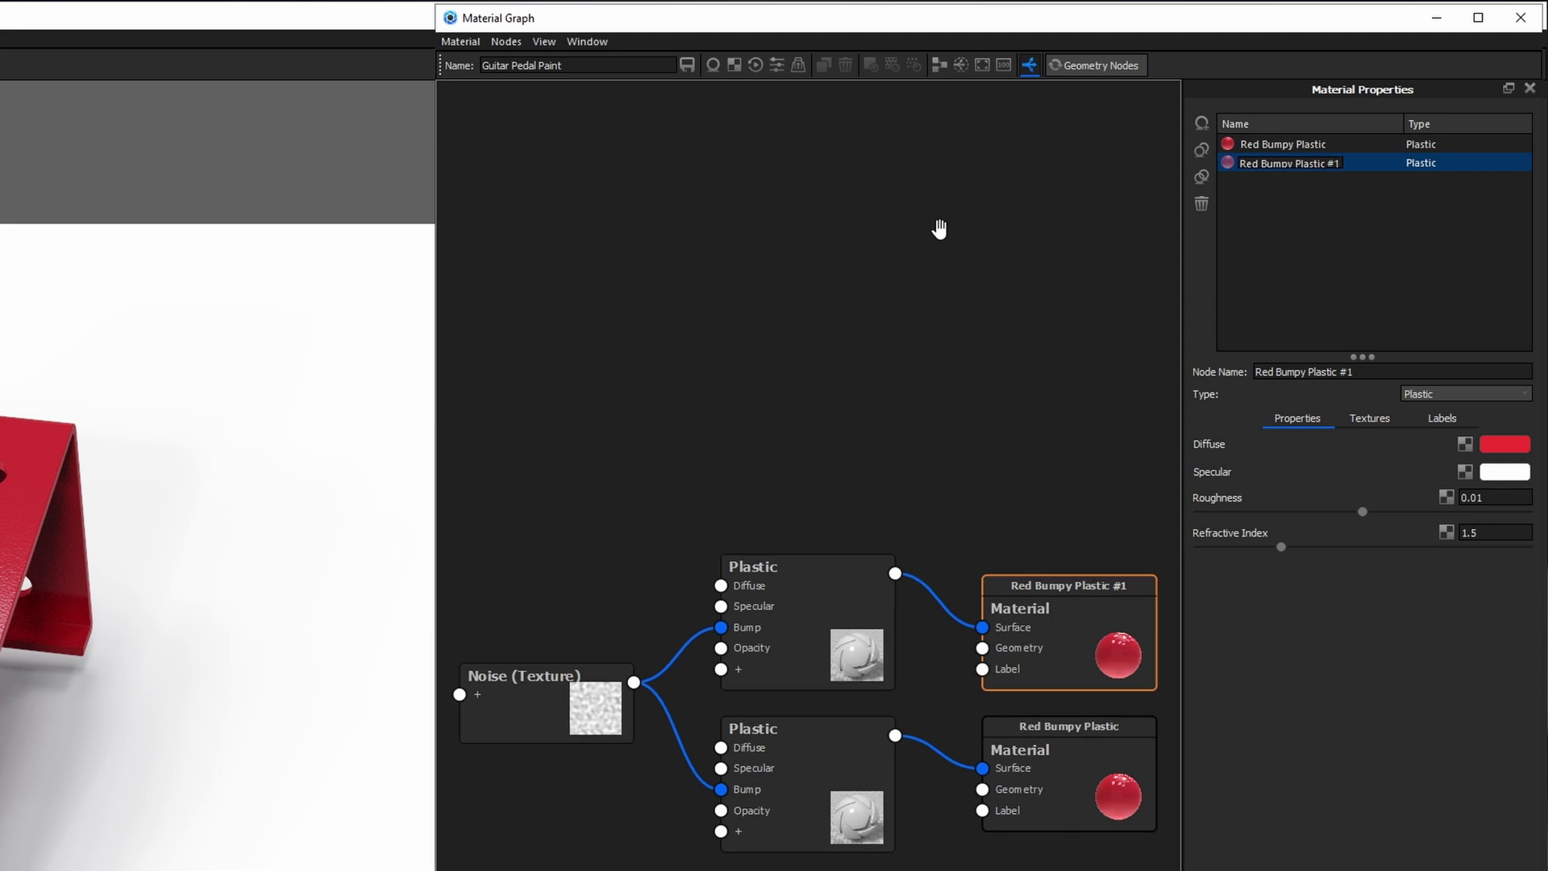
left_click(960, 66)
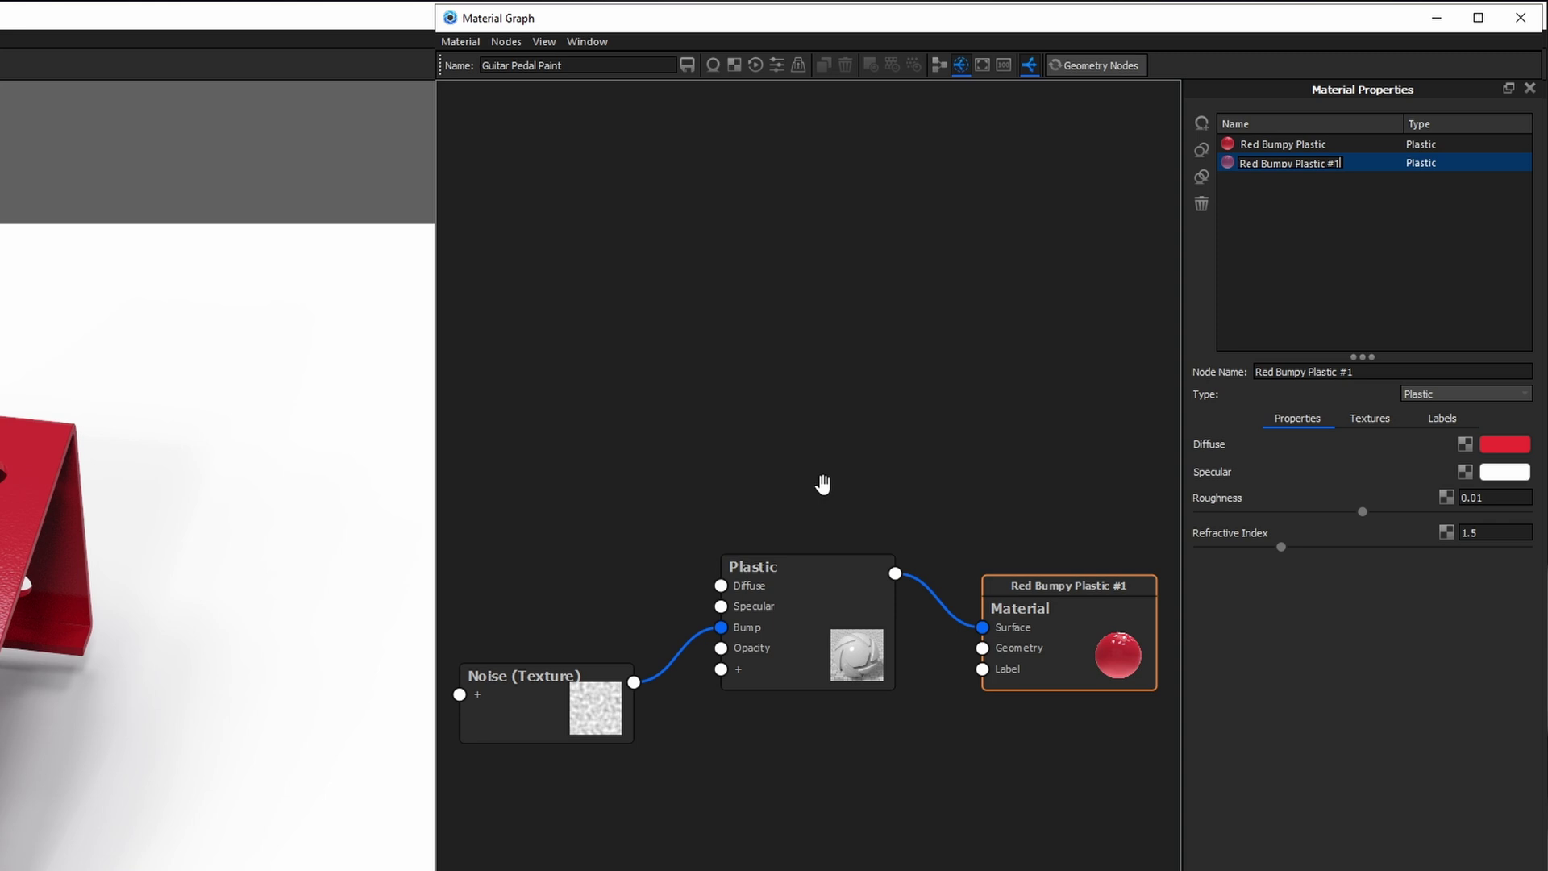
key("ctrl+a")
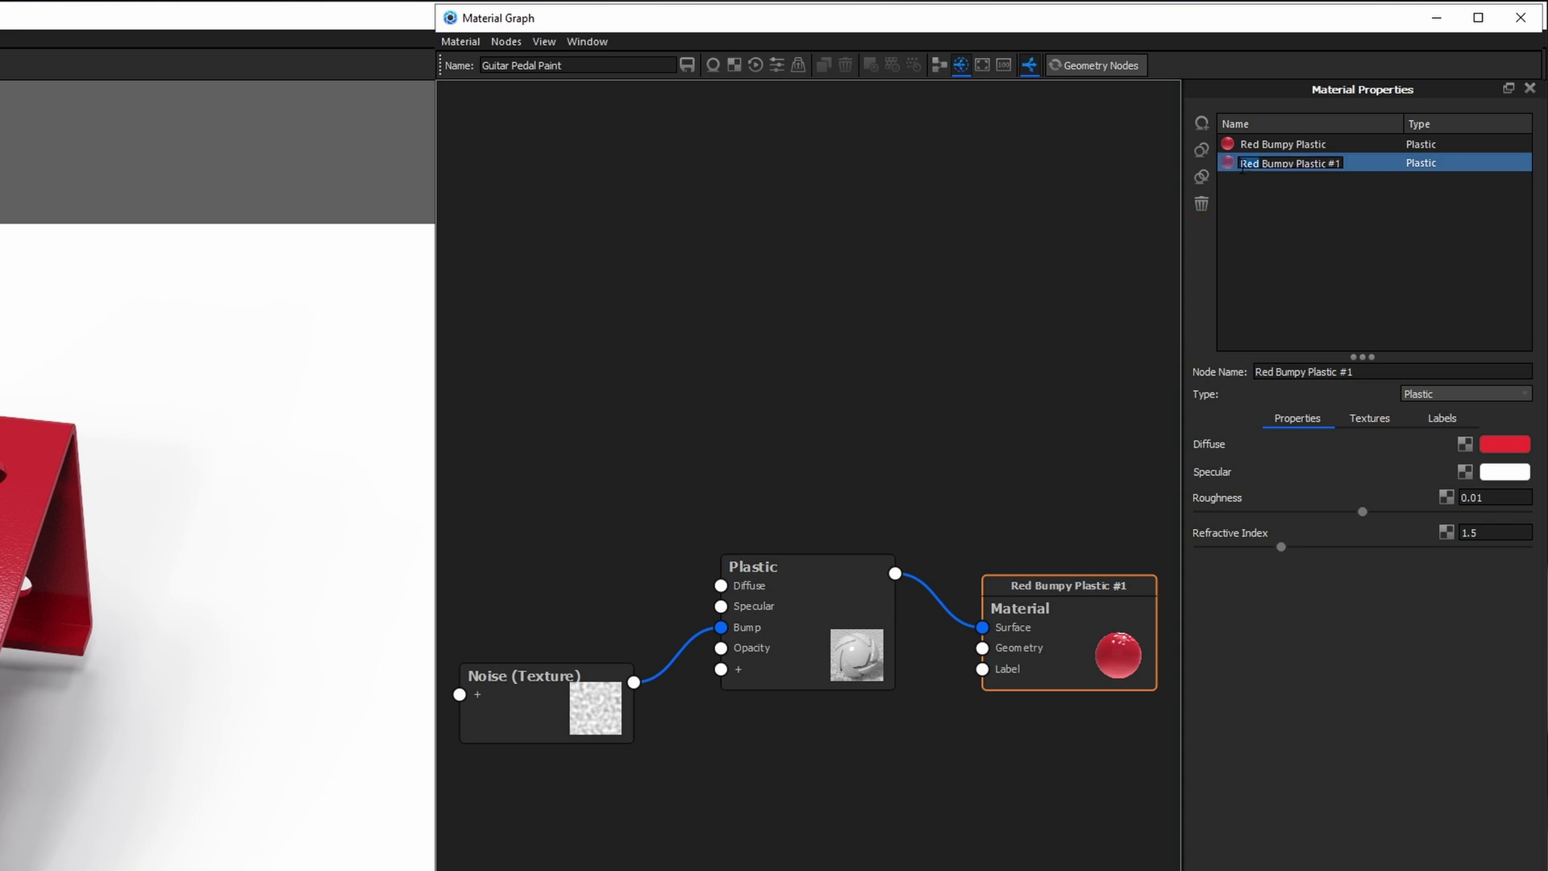
Rename the copy Blue Bumpy Plastic and give it a blue diffuse colour
type("Blue Bumpy Plastic")
key("Return")
left_click(1511, 442)
left_click(1449, 610)
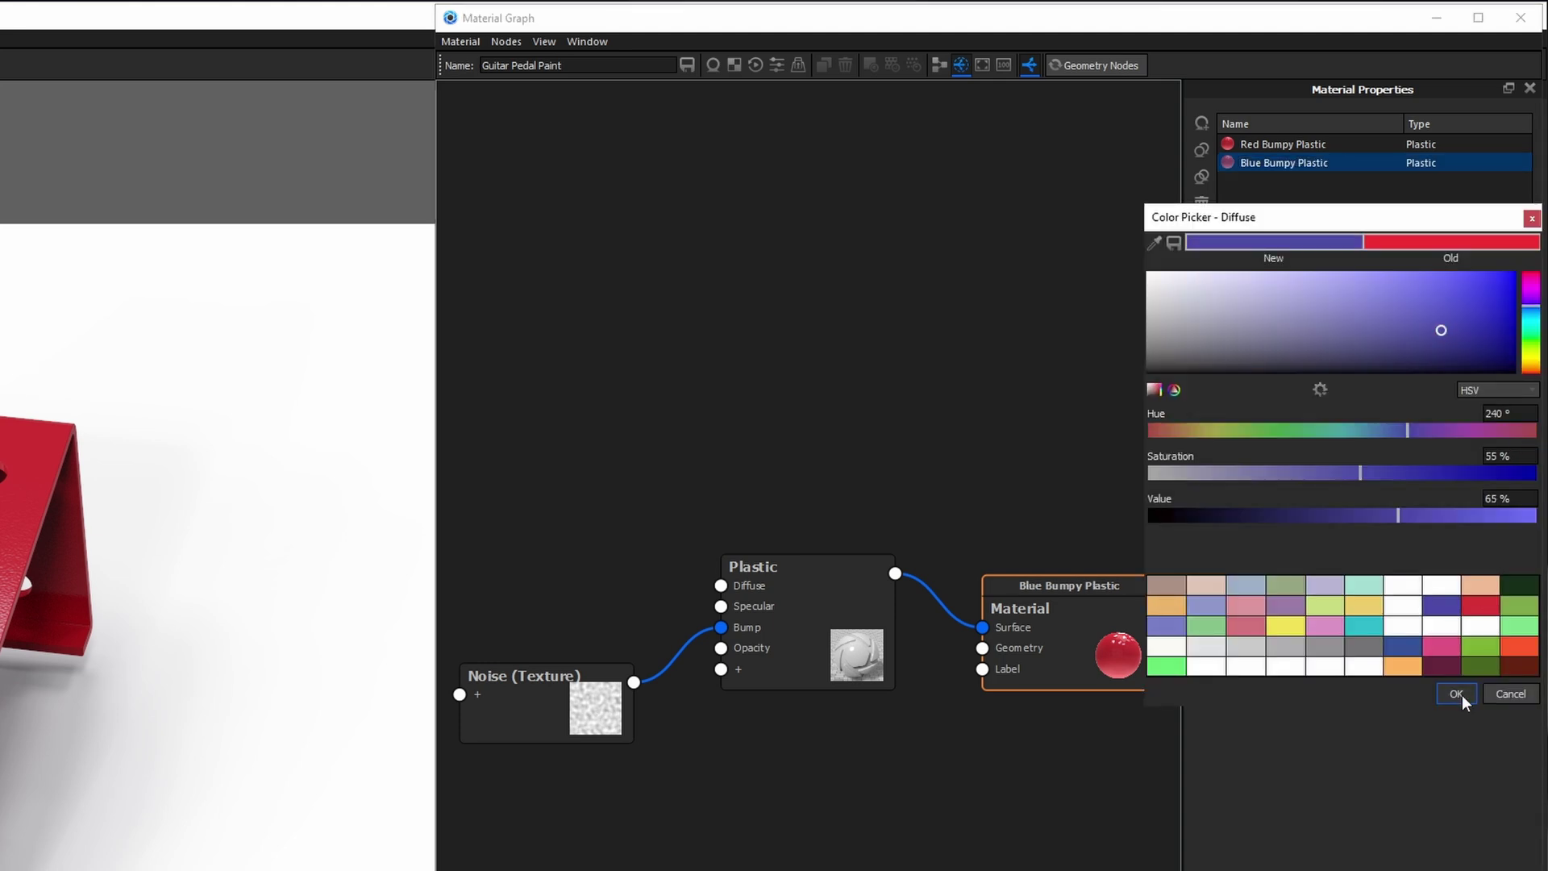
left_click(1456, 694)
Duplicate it as Green Bumpy Plastic with a green diffuse colour (86°, 55%, 65%)
left_click(1201, 177)
double_click(1243, 181)
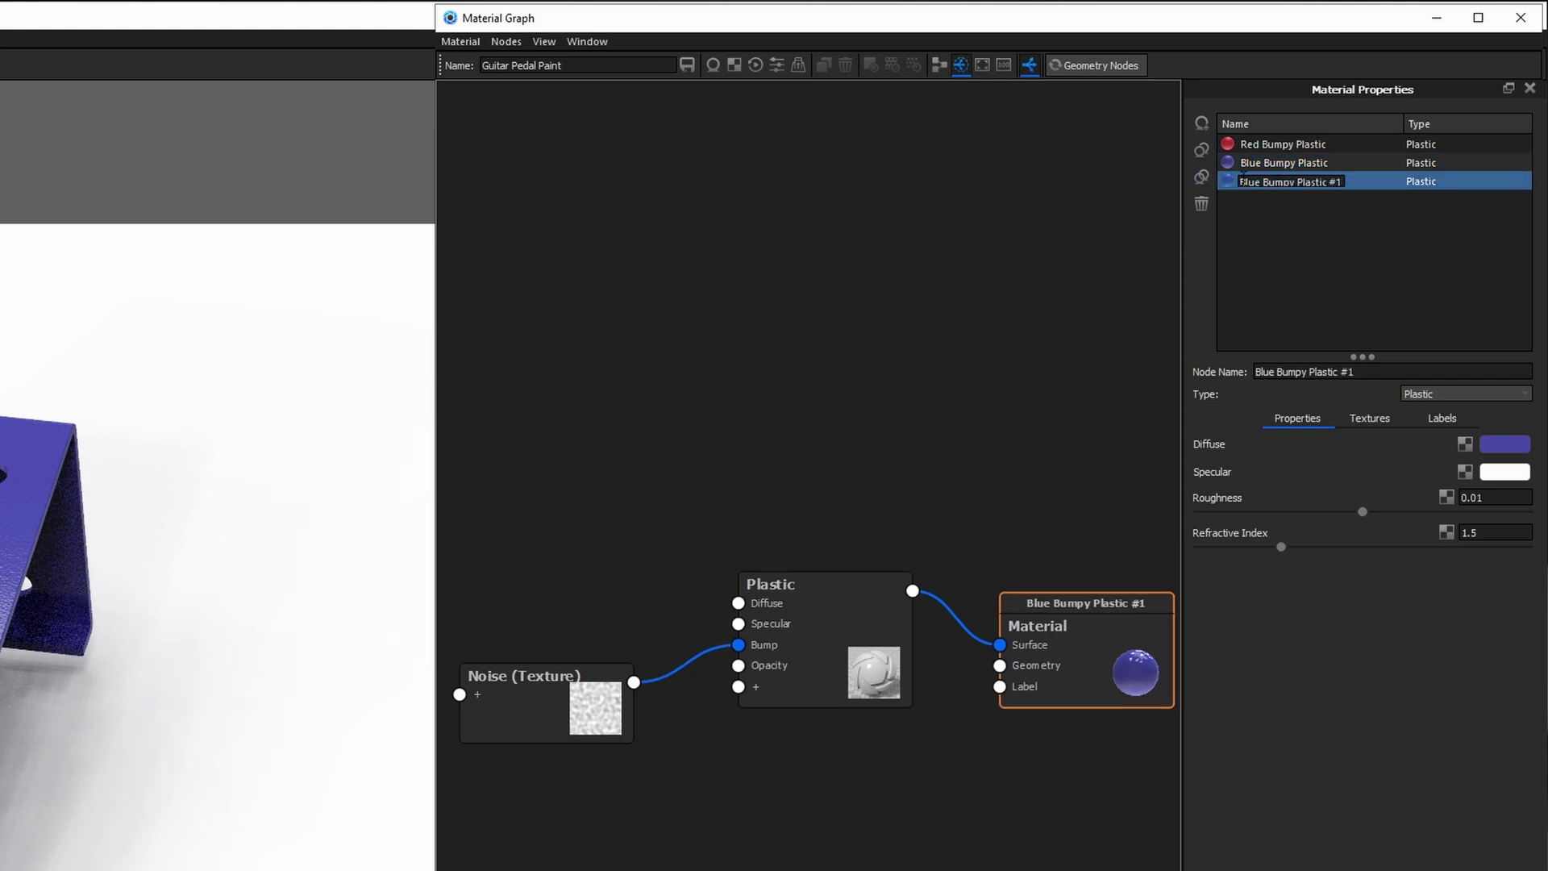
type("Green bumpy Plastic")
key("Return")
left_click(1504, 443)
left_click(1502, 595)
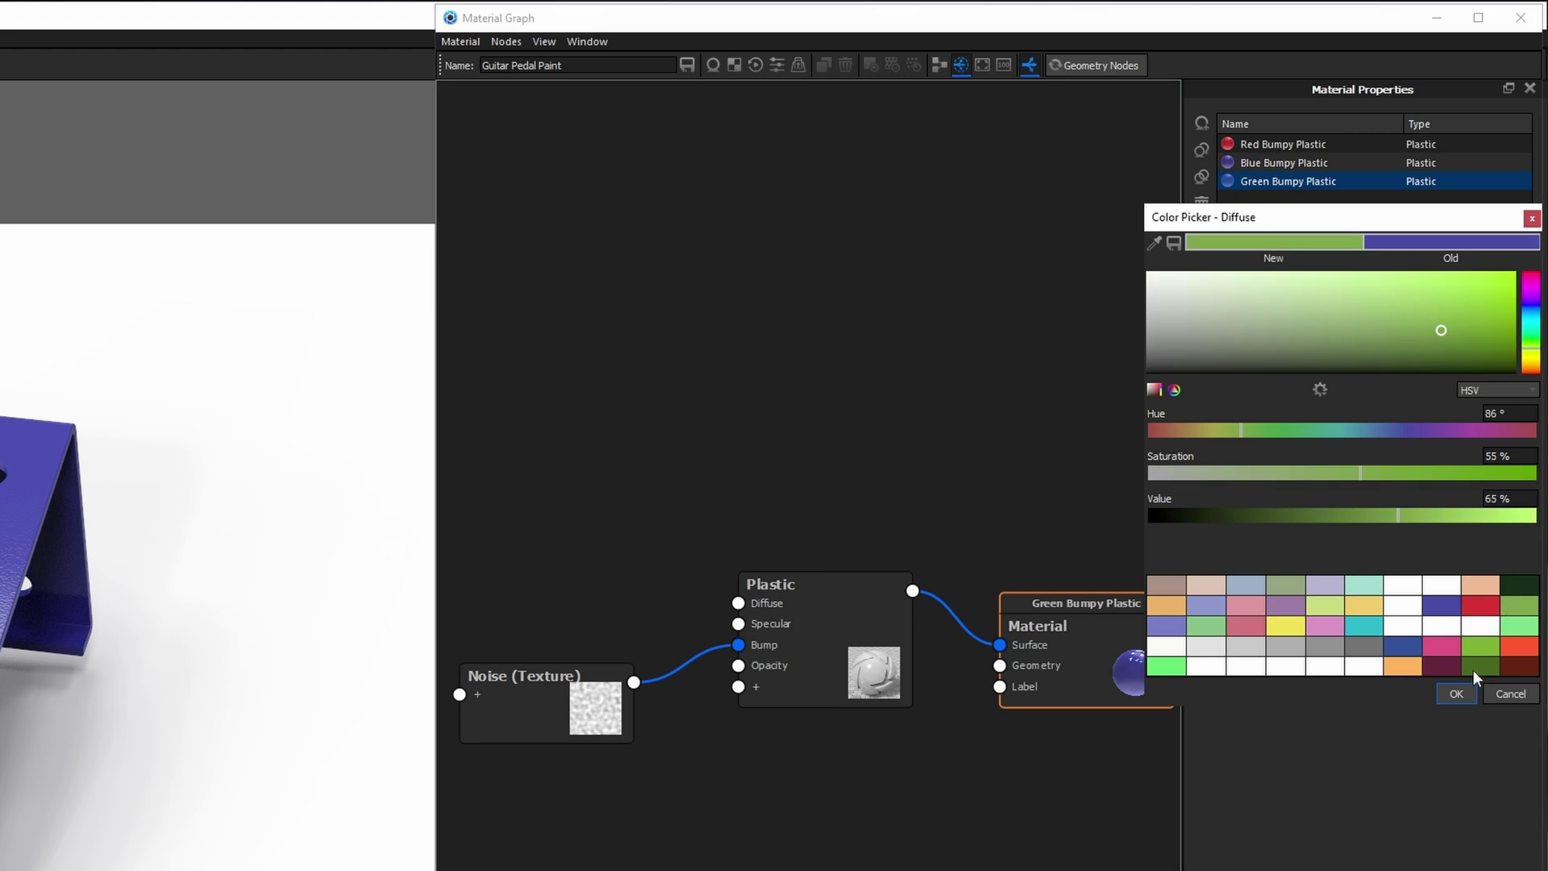
left_click(1458, 692)
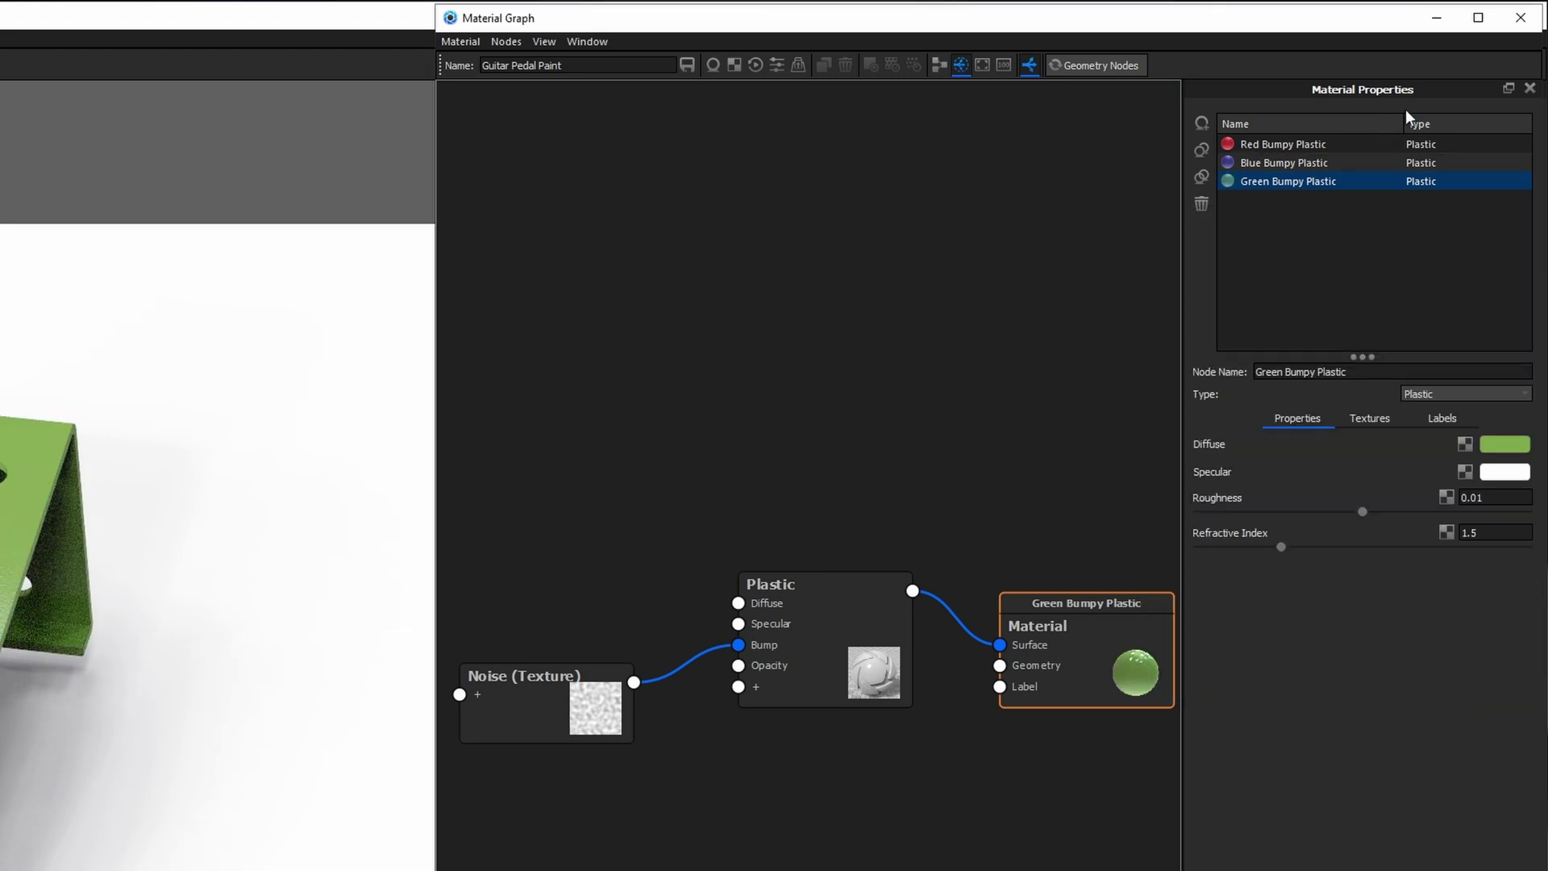
Close the graph and cycle the shell through Red, Blue and Green Bumpy Plastic, ending on Red
left_click(1515, 18)
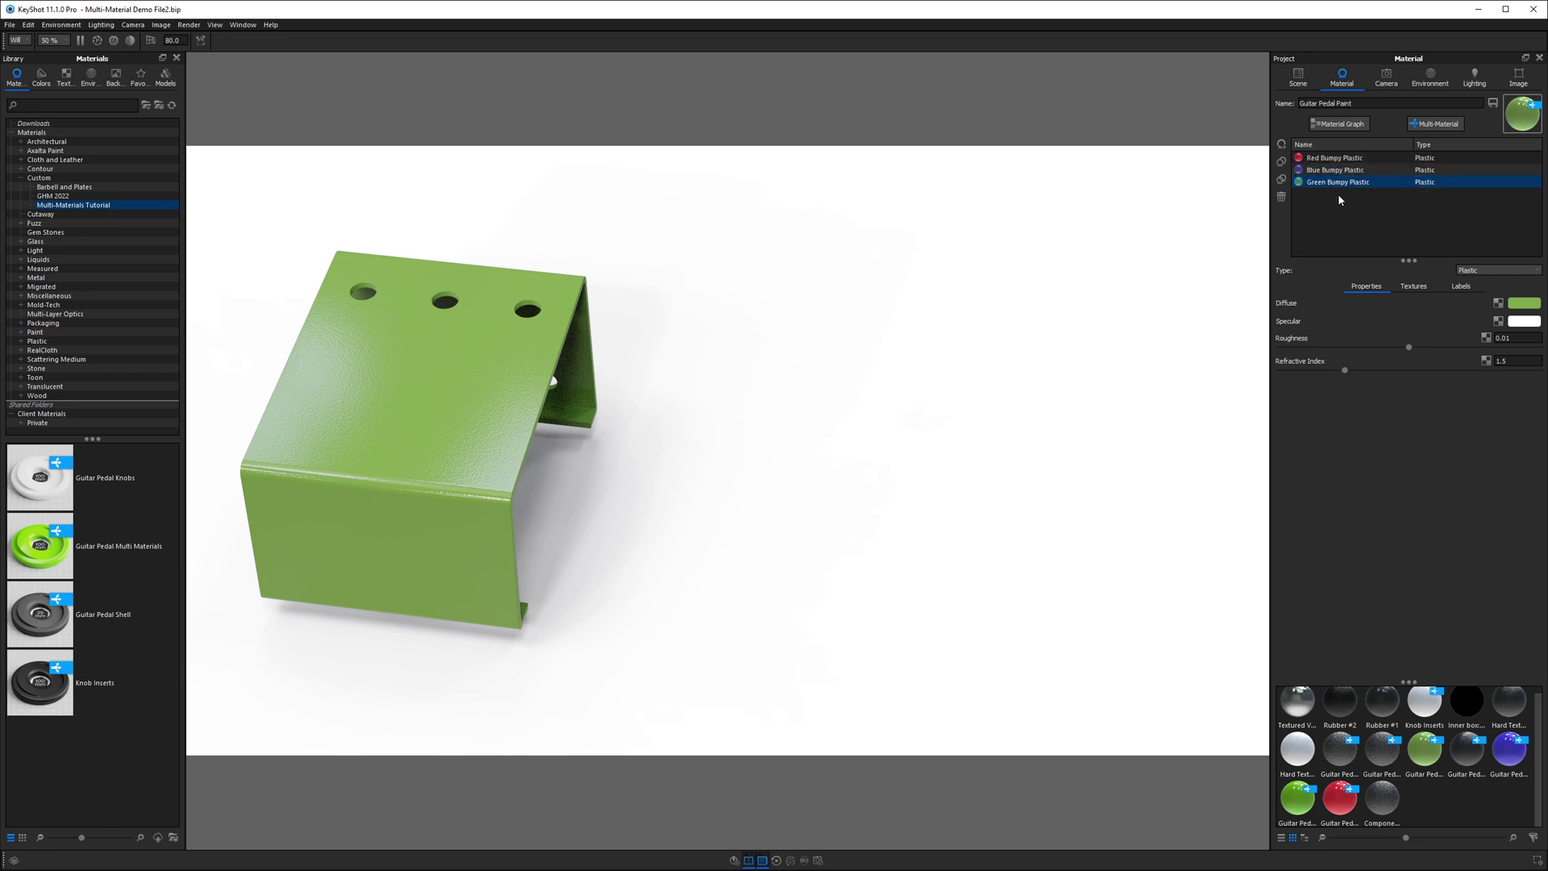
left_click(1323, 164)
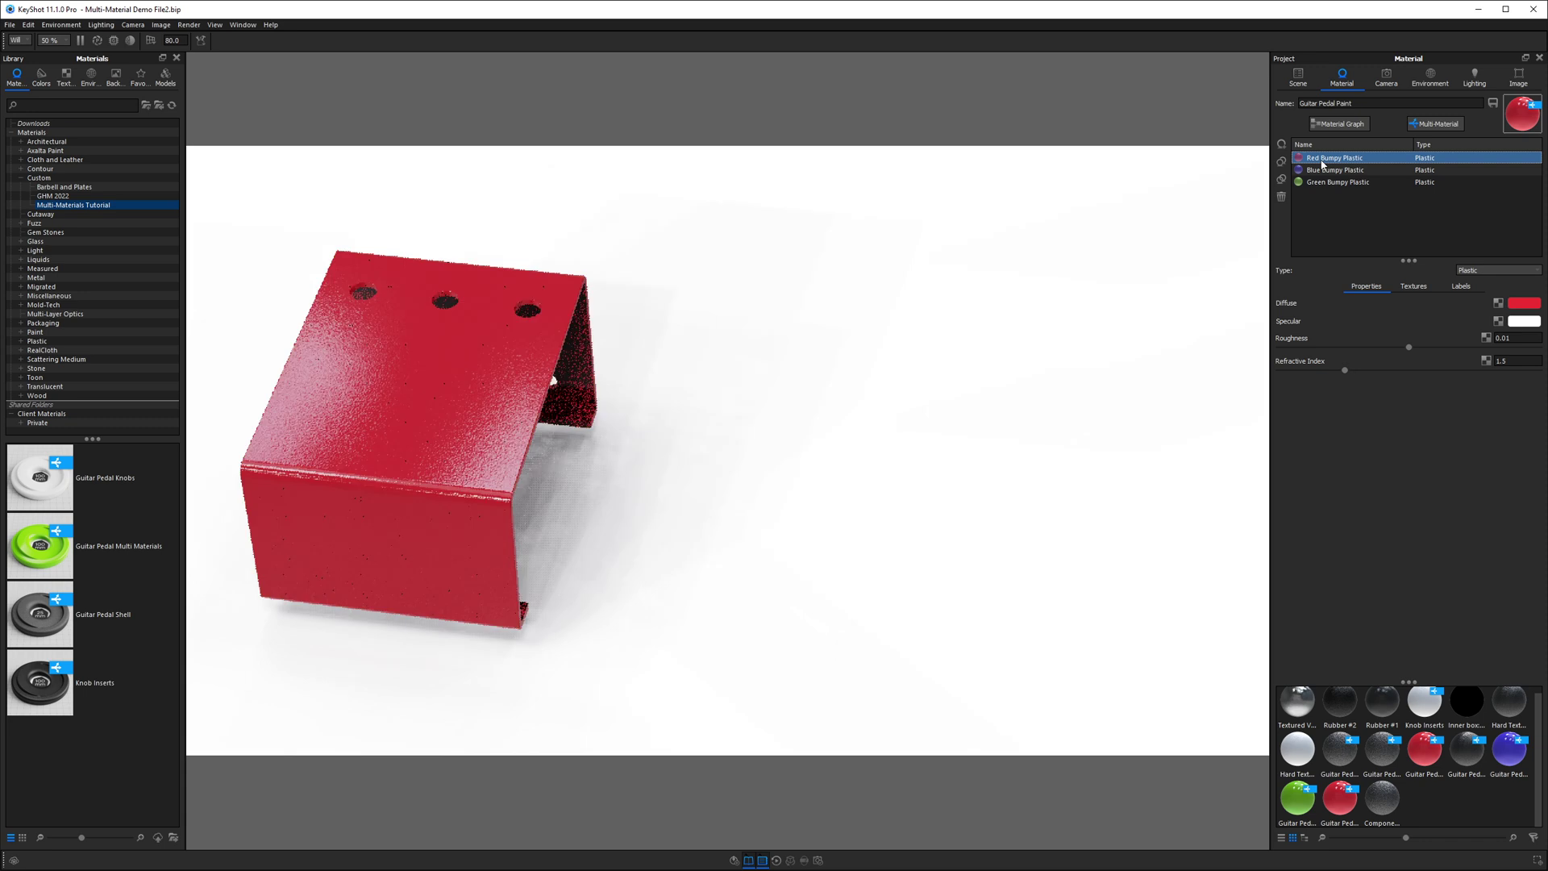
left_click(1322, 170)
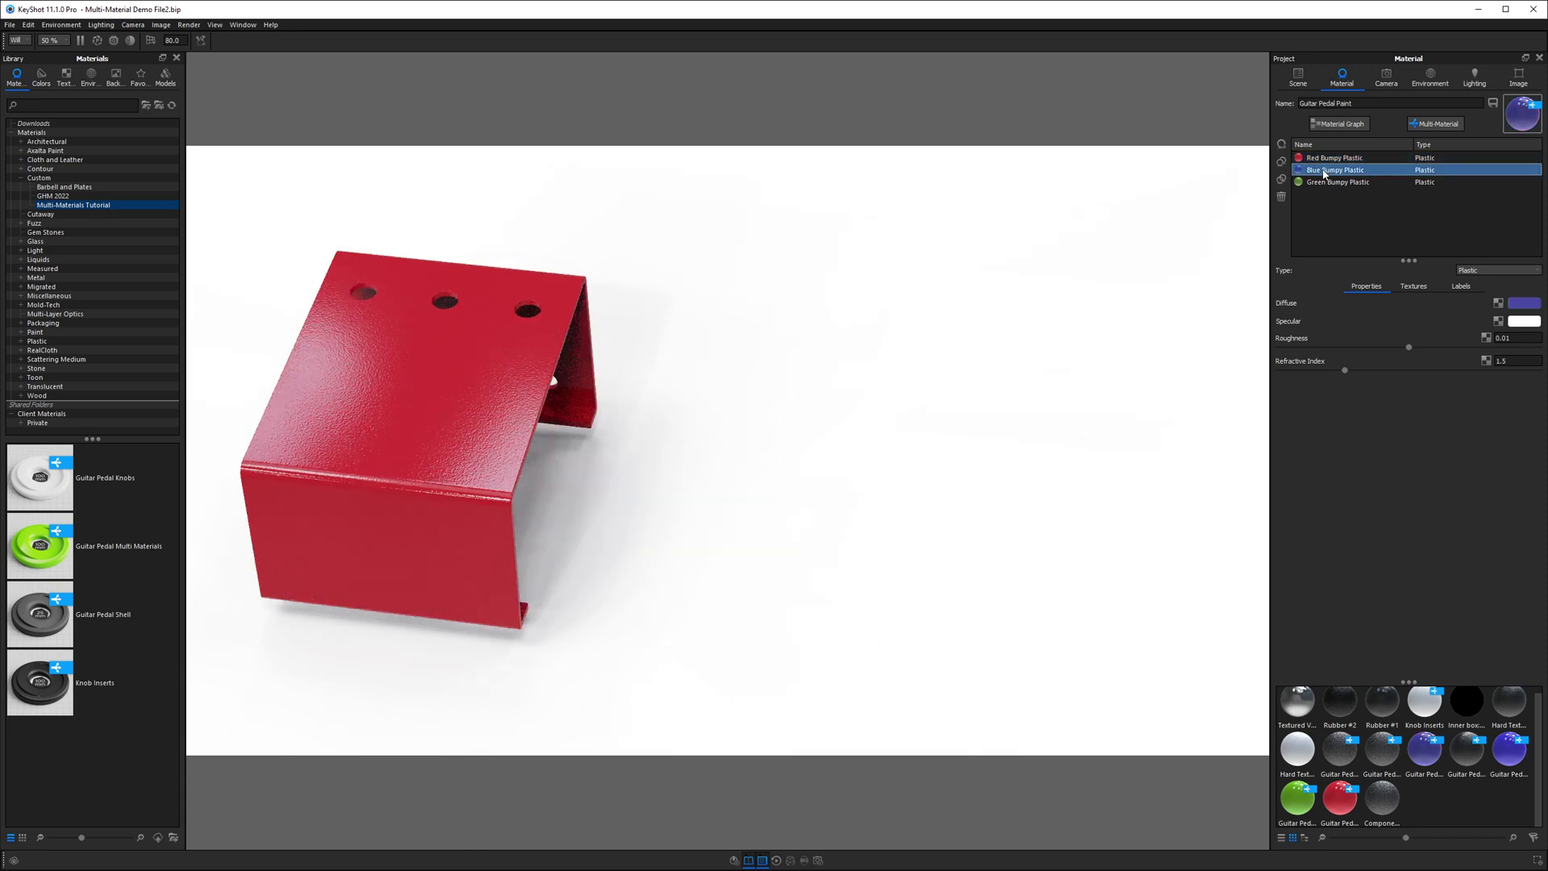
left_click(1325, 183)
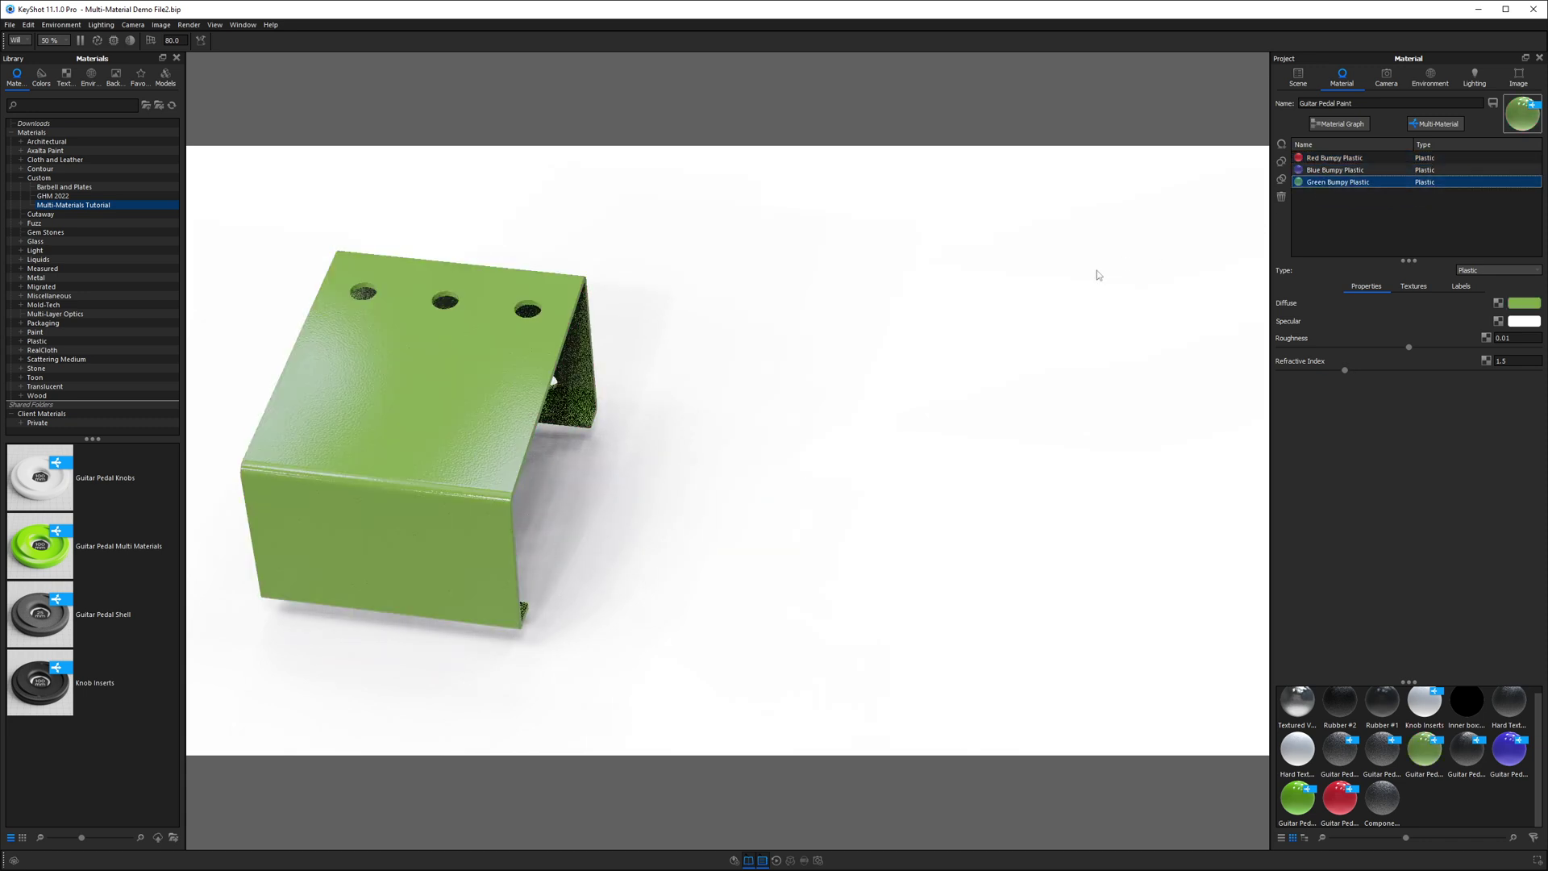
key("Up")
key("Up")
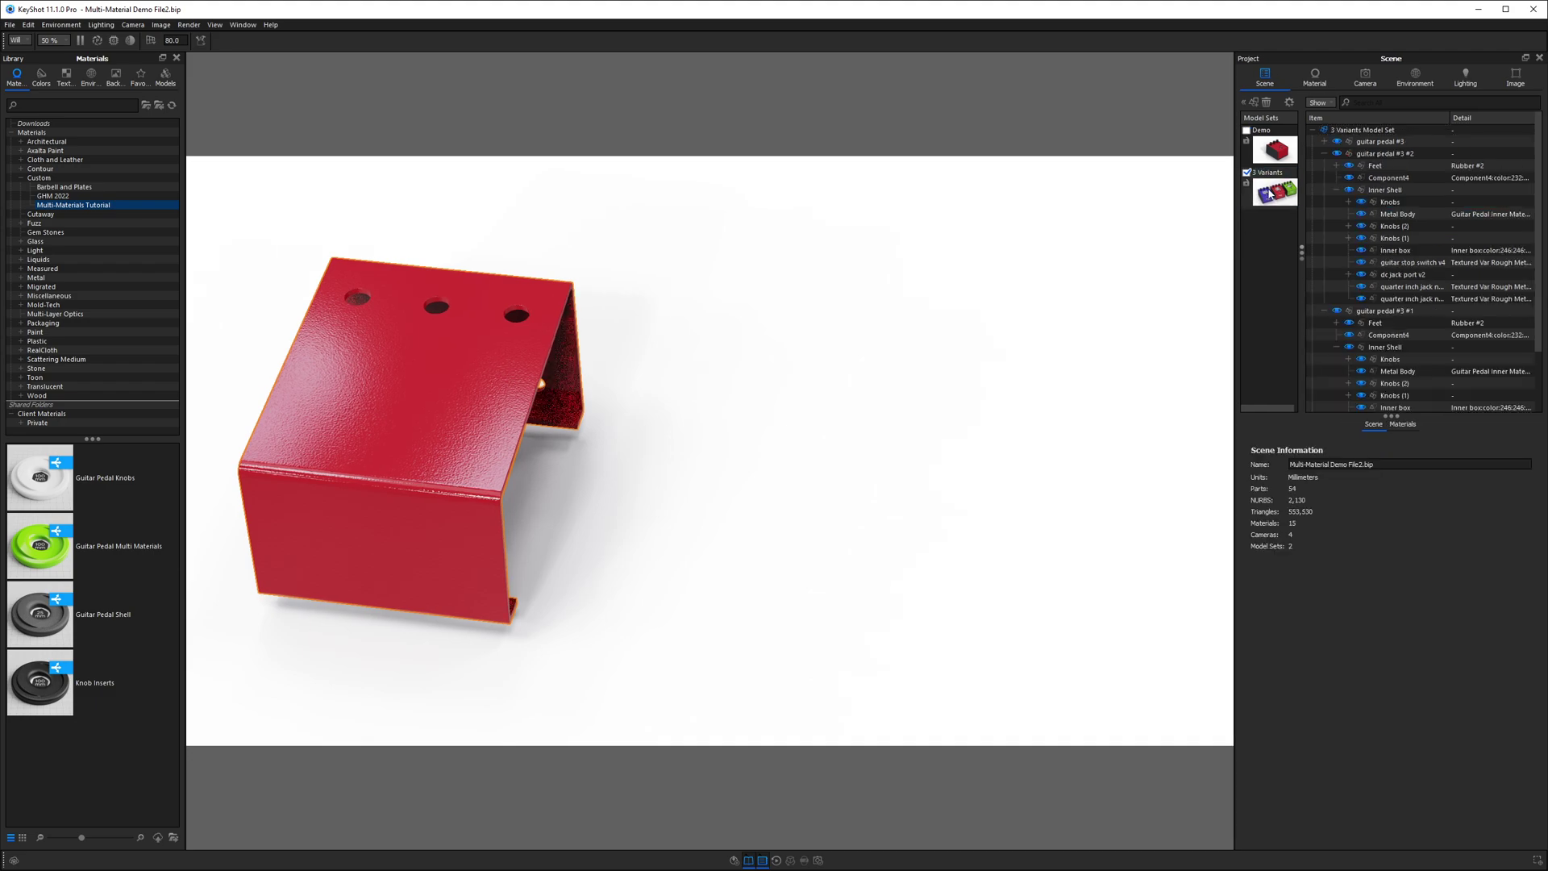
Open the Guitar Pedal Inner Materials graph, then reposition and inspect the Powder Coat Bump node
scroll(887, 472, "down", 3)
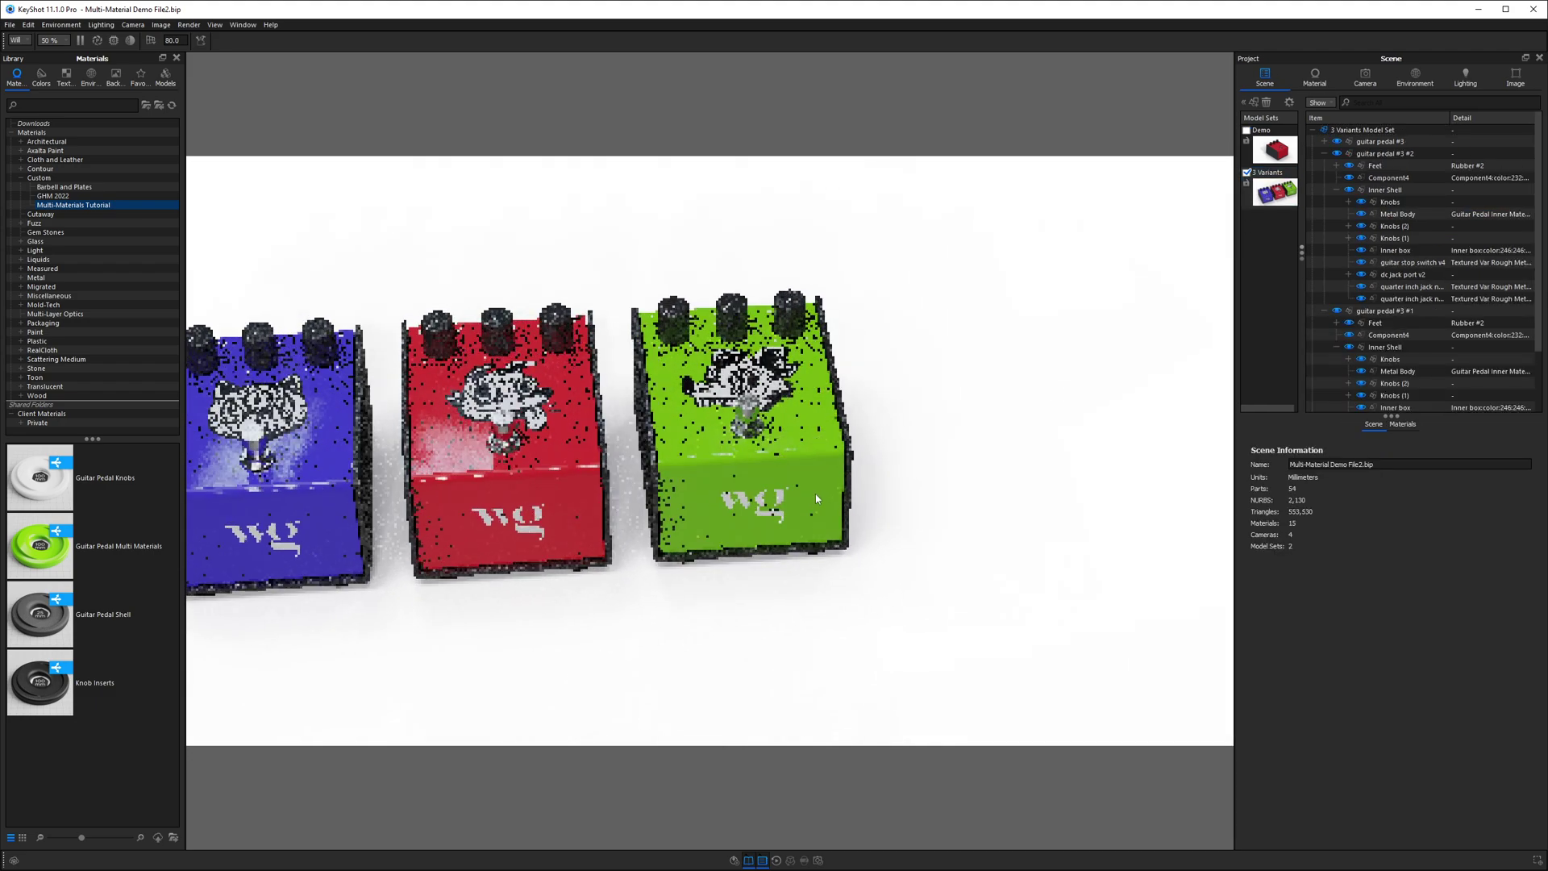
left_click_drag(853, 489, 742, 551)
double_click(806, 489)
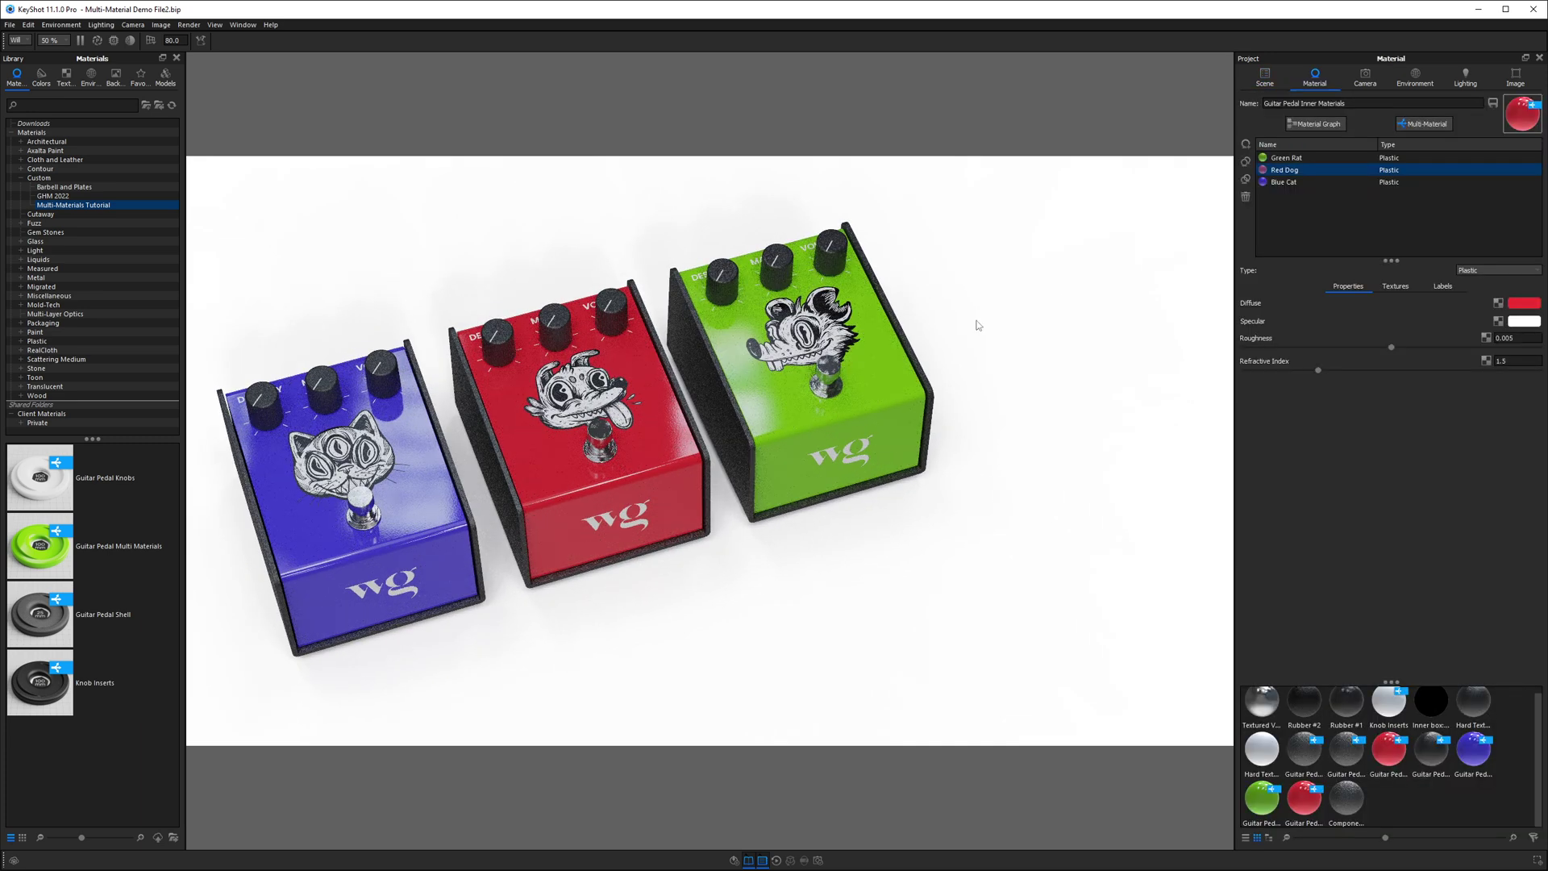
left_click(1317, 123)
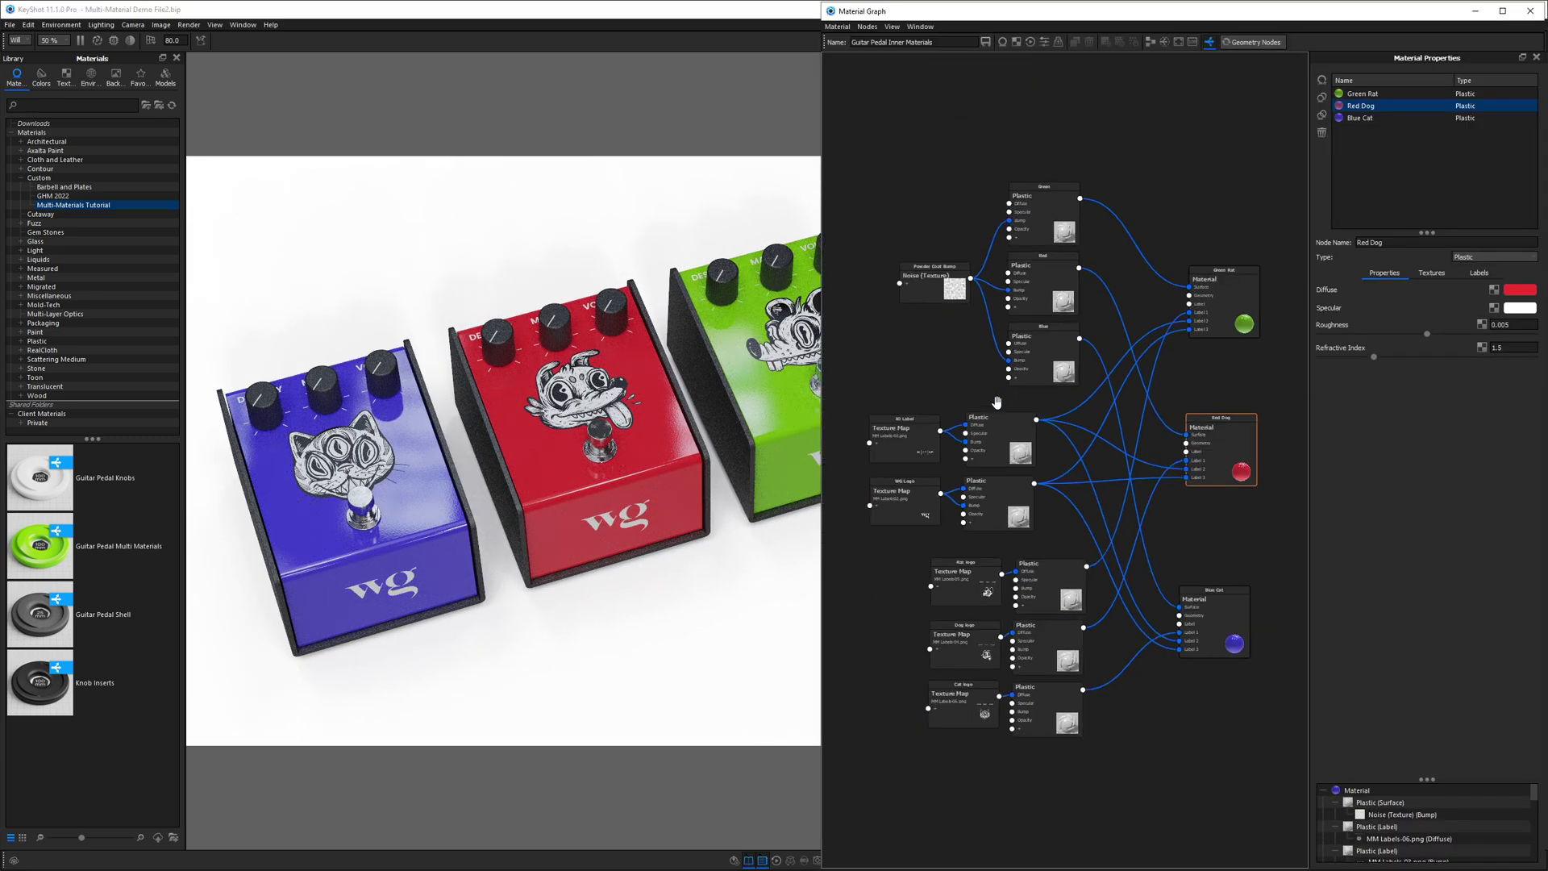
mouse_move(915, 279)
left_mouse_down()
mouse_move(871, 258)
mouse_move(887, 211)
mouse_move(905, 266)
mouse_move(848, 272)
mouse_move(895, 232)
mouse_move(871, 311)
mouse_move(895, 229)
mouse_move(909, 298)
mouse_move(891, 208)
mouse_move(885, 298)
mouse_move(888, 201)
mouse_move(874, 279)
mouse_move(908, 238)
mouse_move(895, 276)
left_mouse_up()
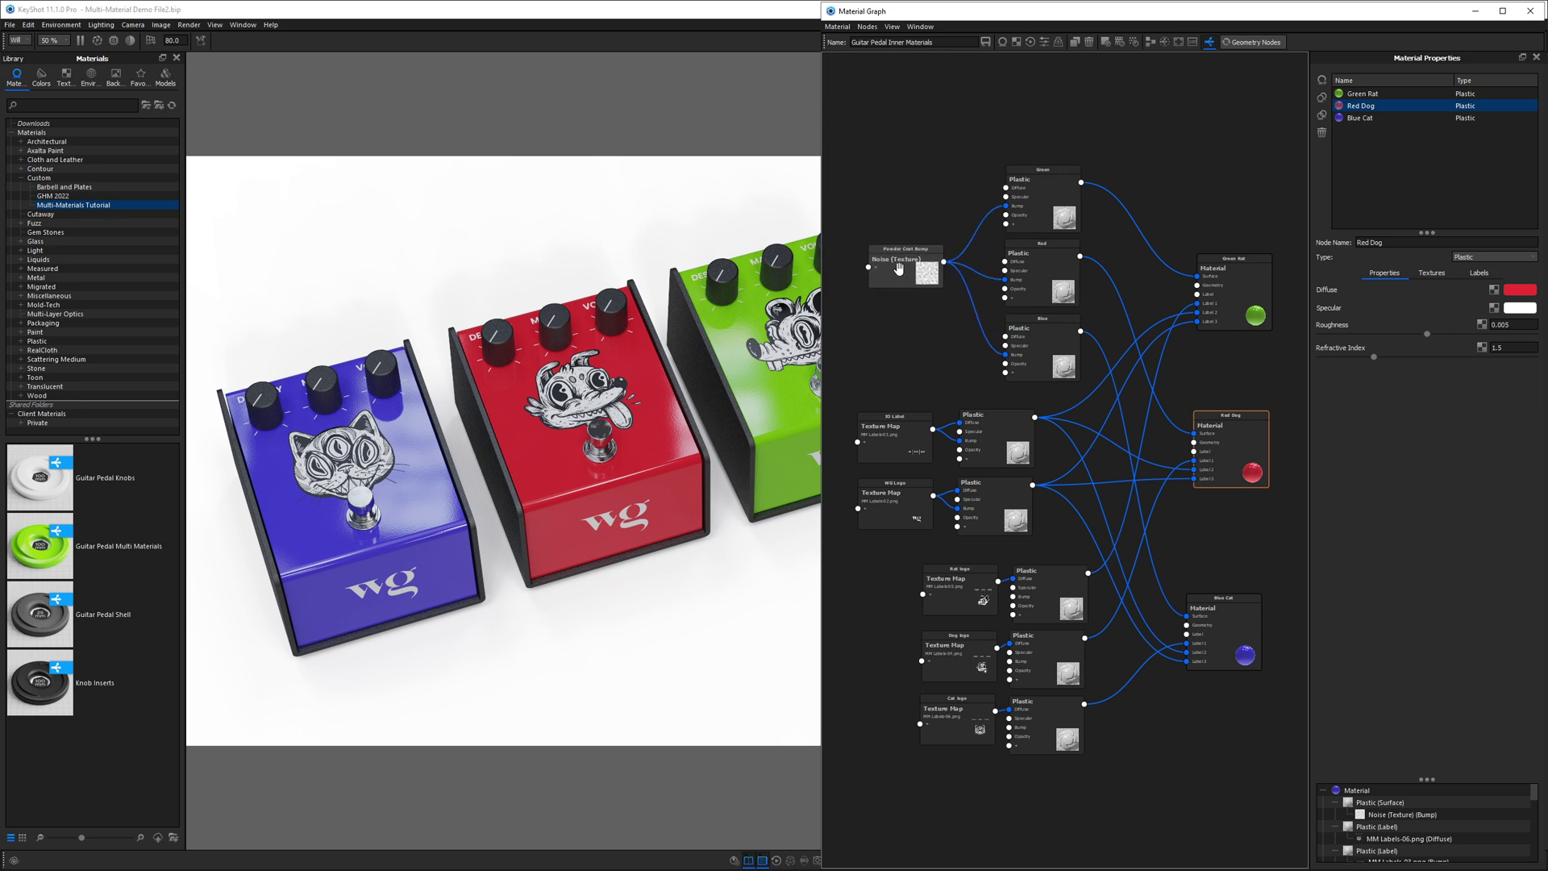
left_click(900, 268)
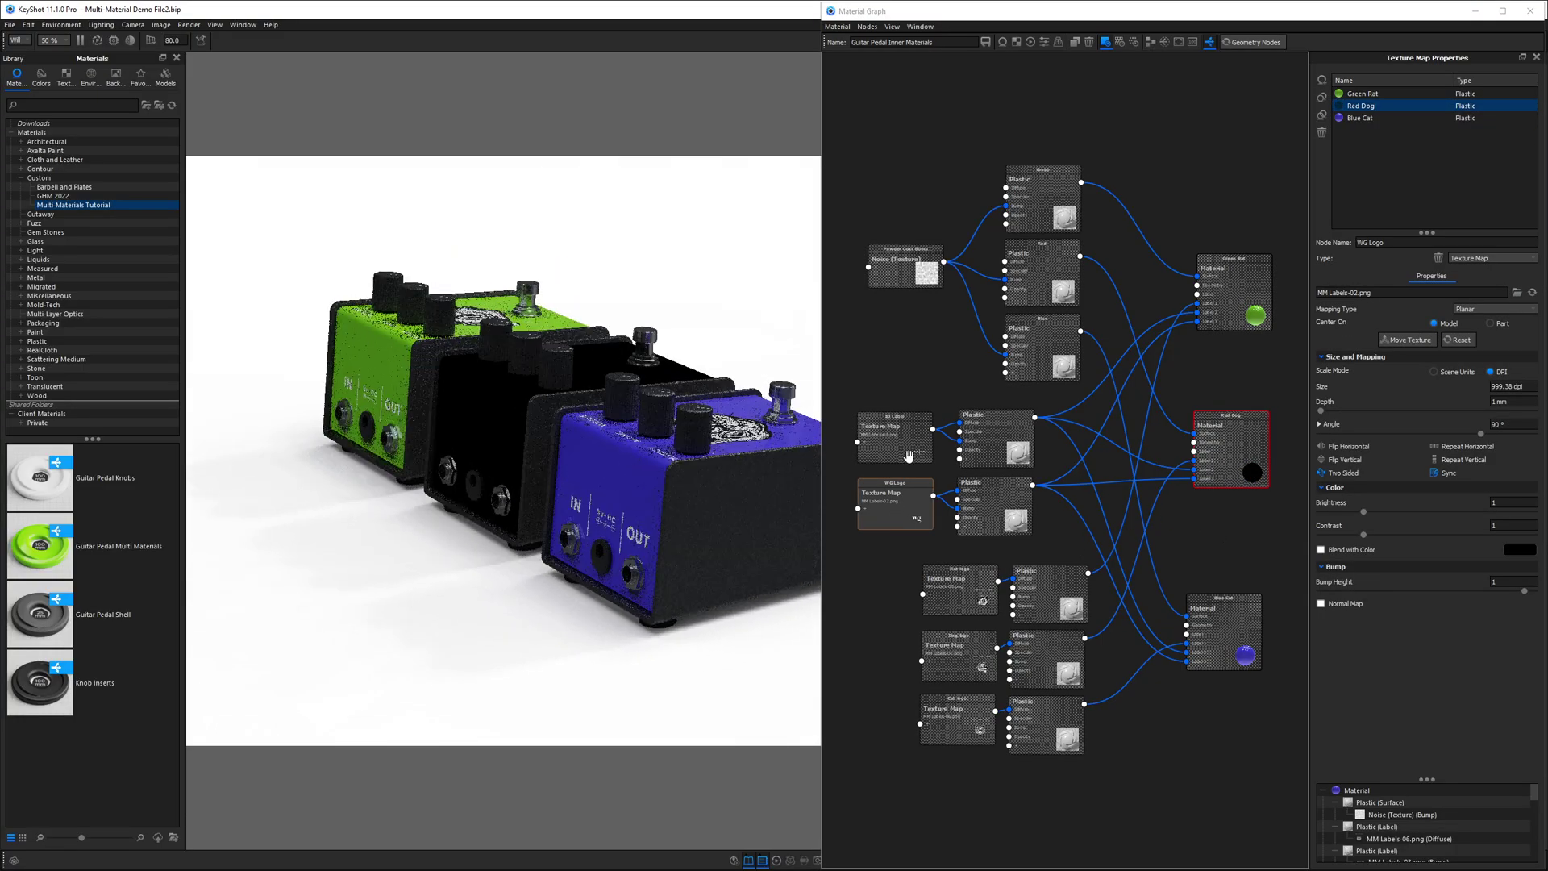
Inspect the IO Label texture map and step the middle pedal to the Blue Cat variant
left_click(896, 440)
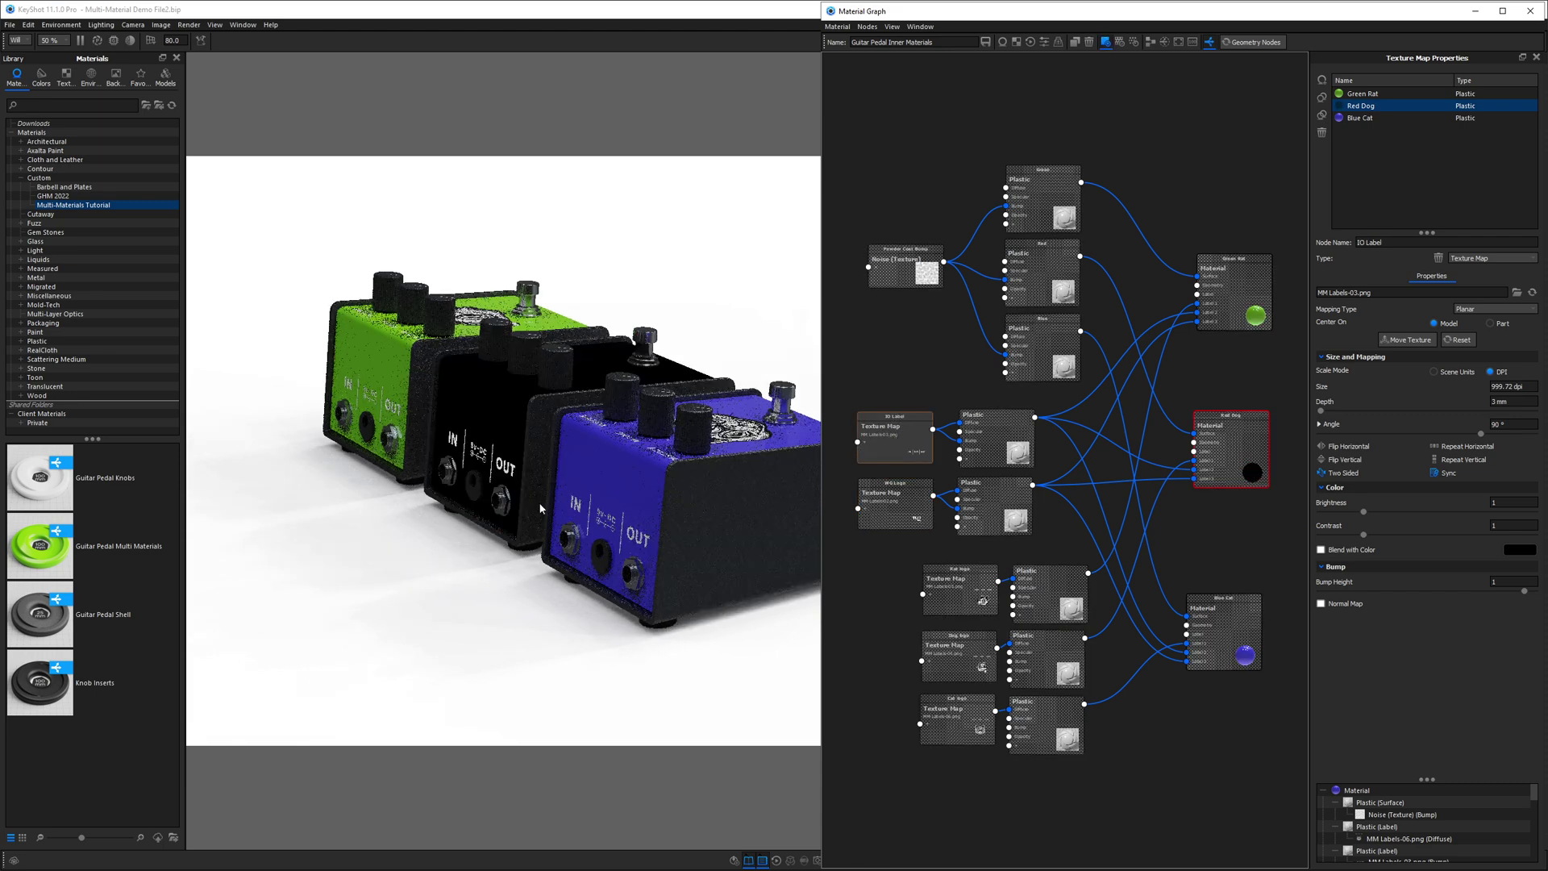
left_click(490, 599)
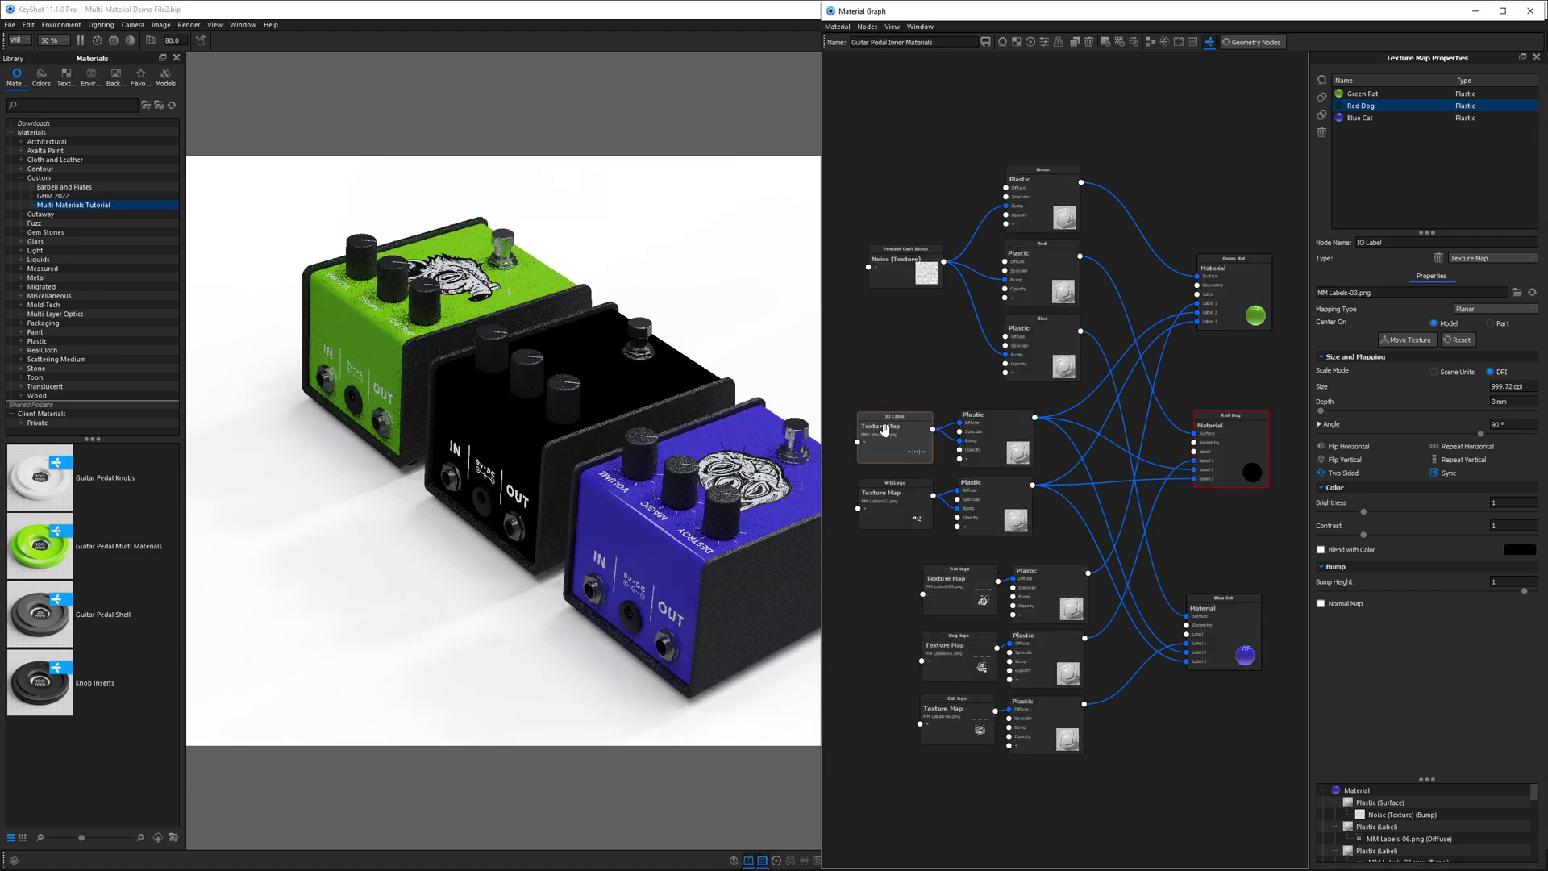
left_click(1387, 98)
key("Down")
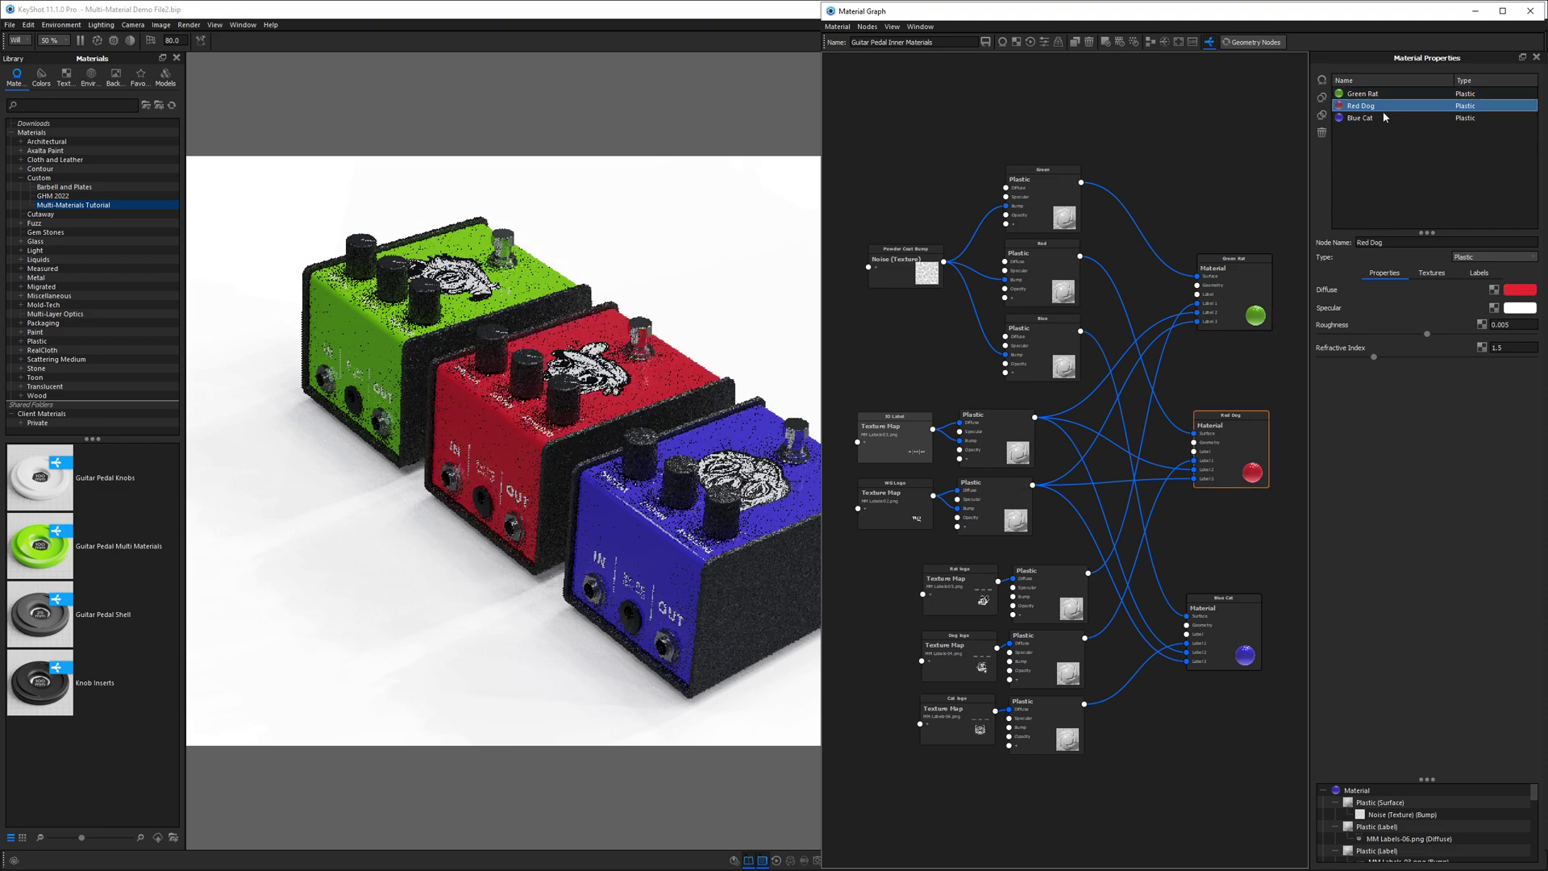
key("Down")
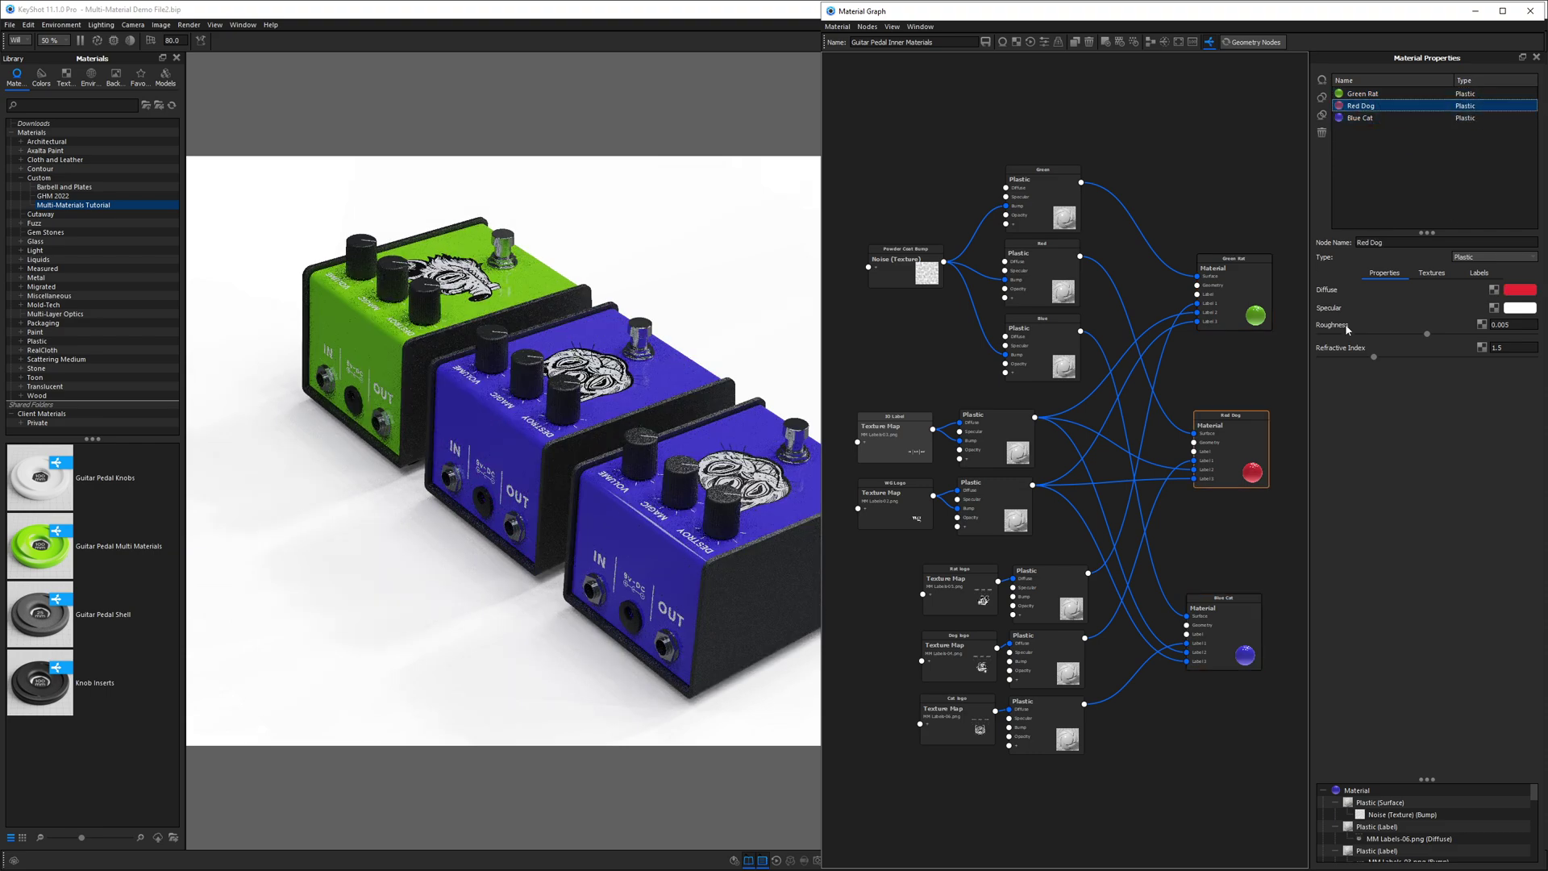
left_click_drag(516, 266, 431, 326)
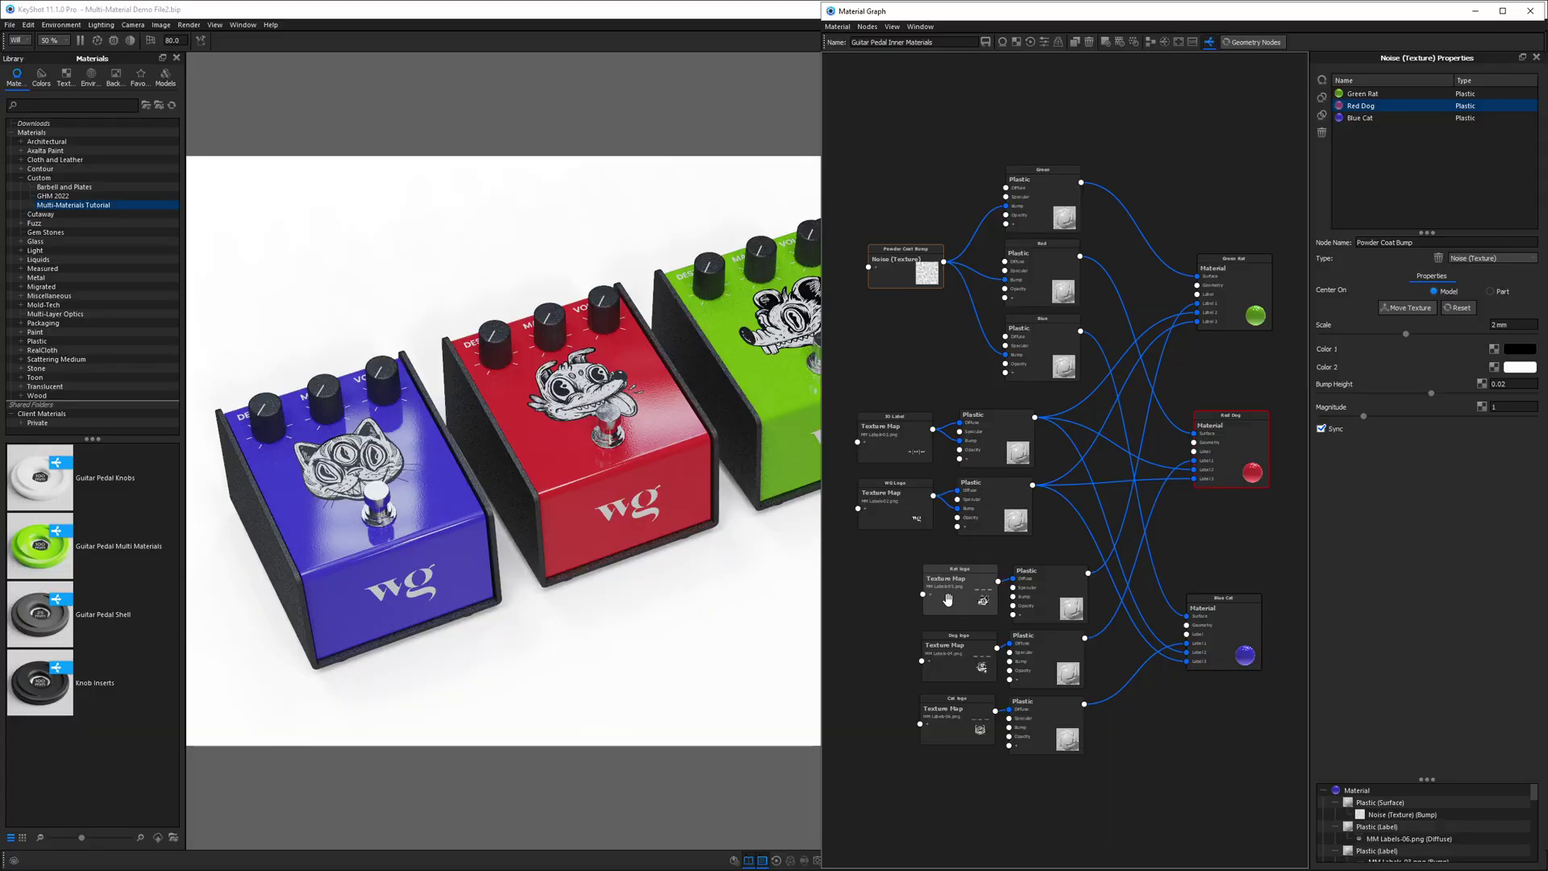
Inspect the Rat, Dog and Cat logo Texture Map nodes, ending on the Cat logo's MM Labels-06.png
left_click(948, 599)
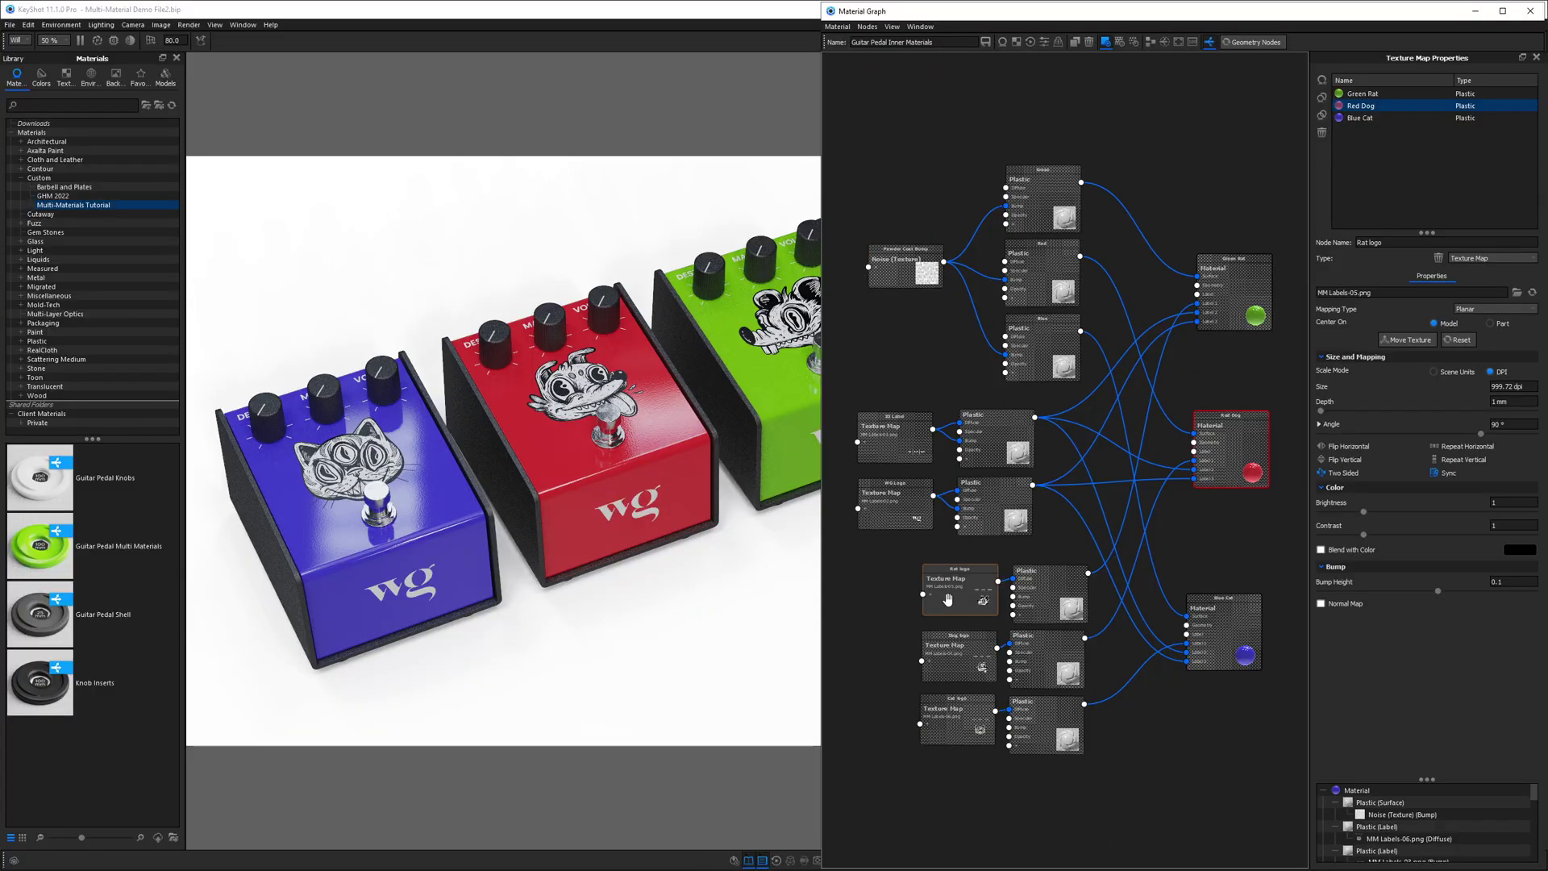
left_click(948, 651)
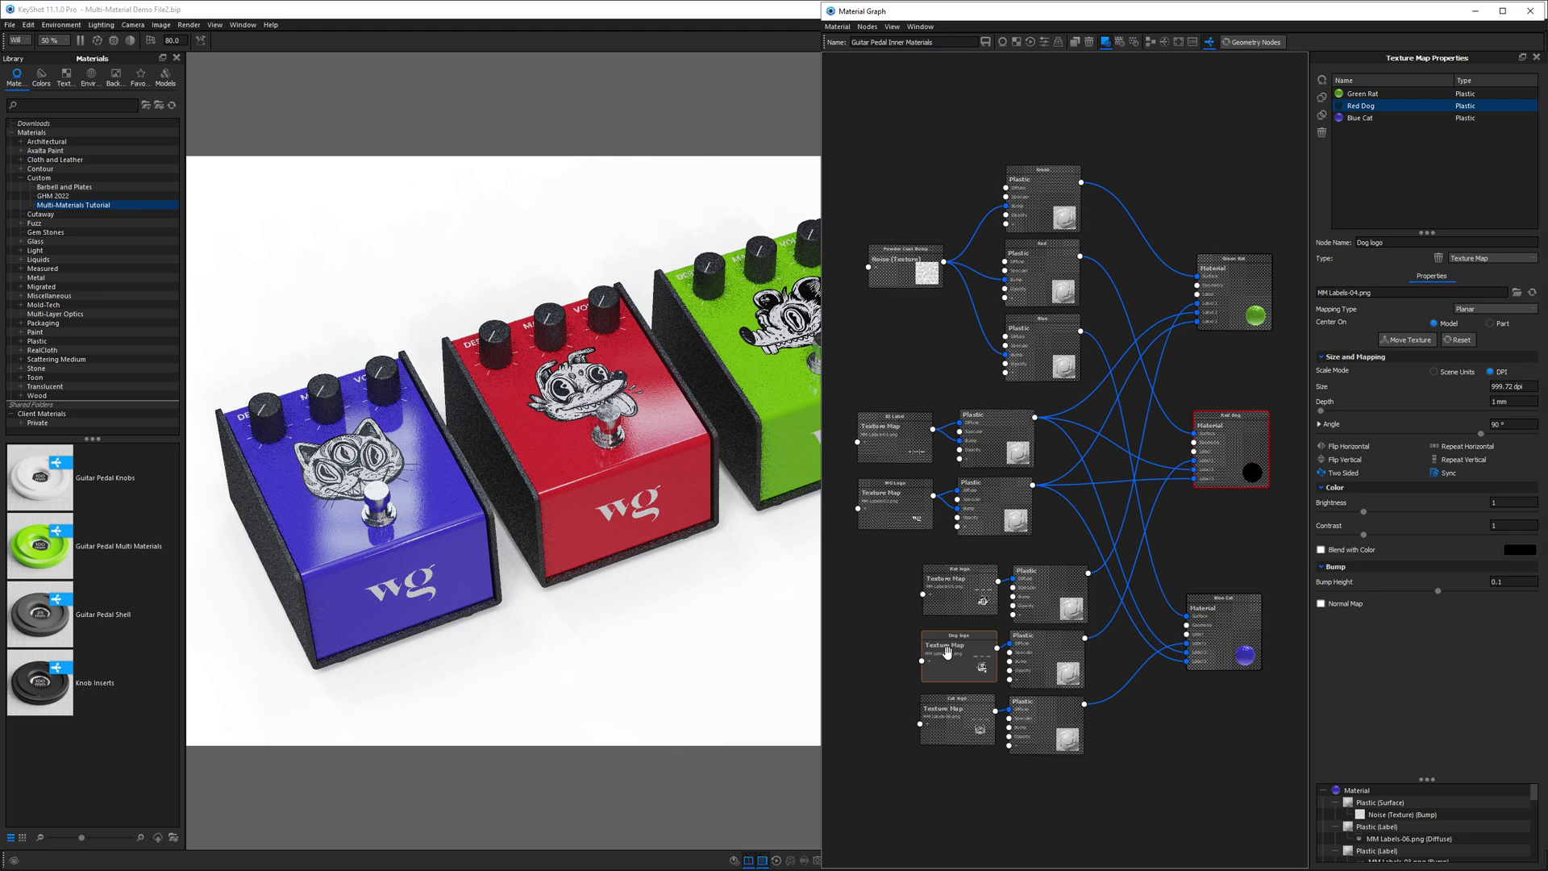
left_click(954, 716)
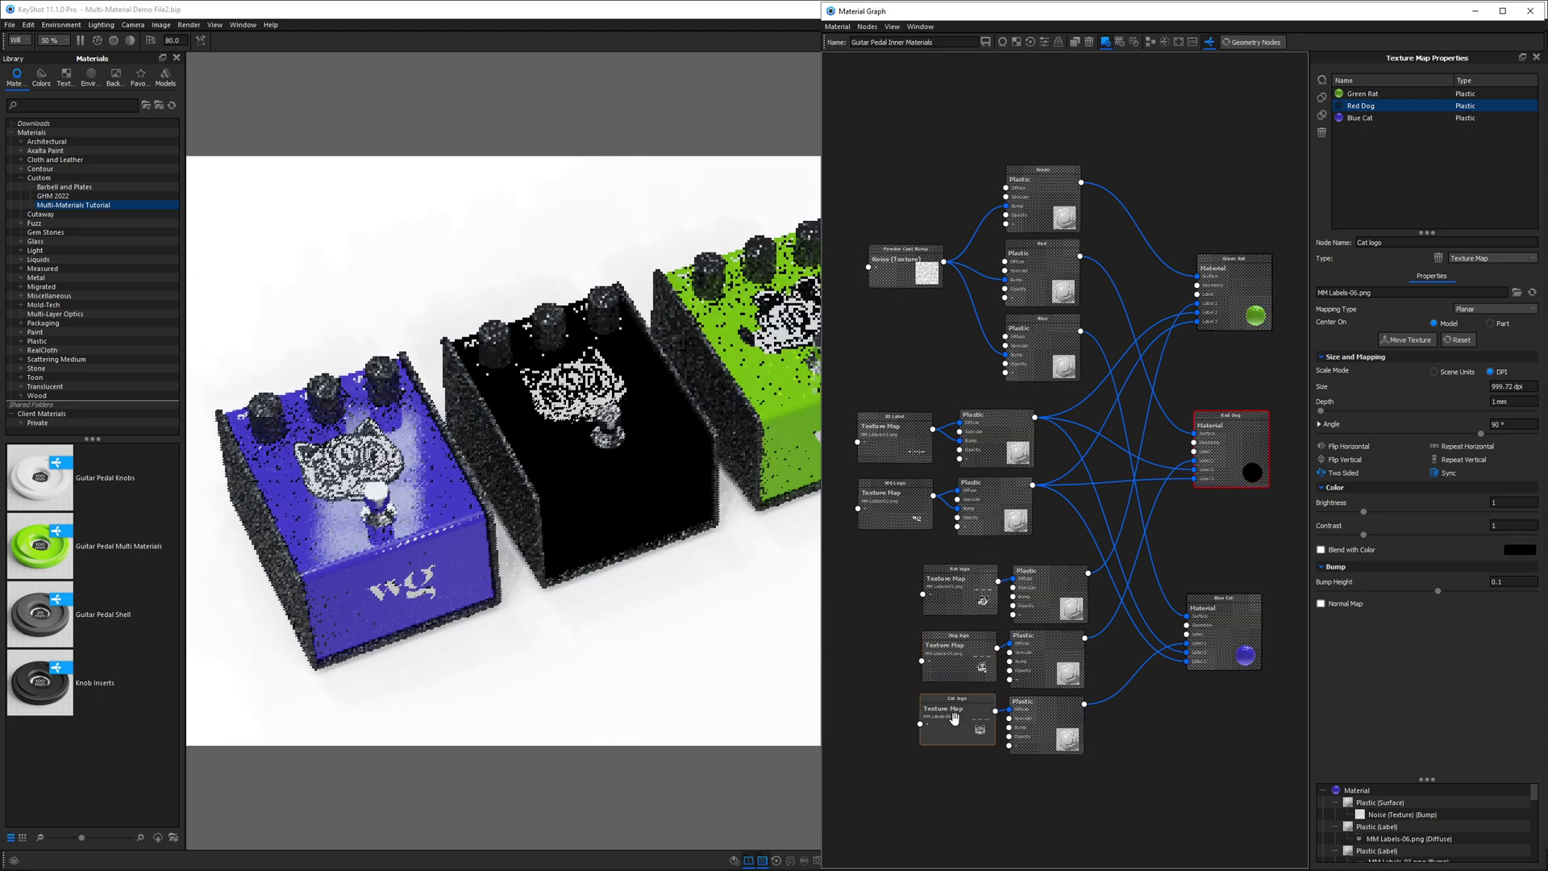
left_click(867, 631)
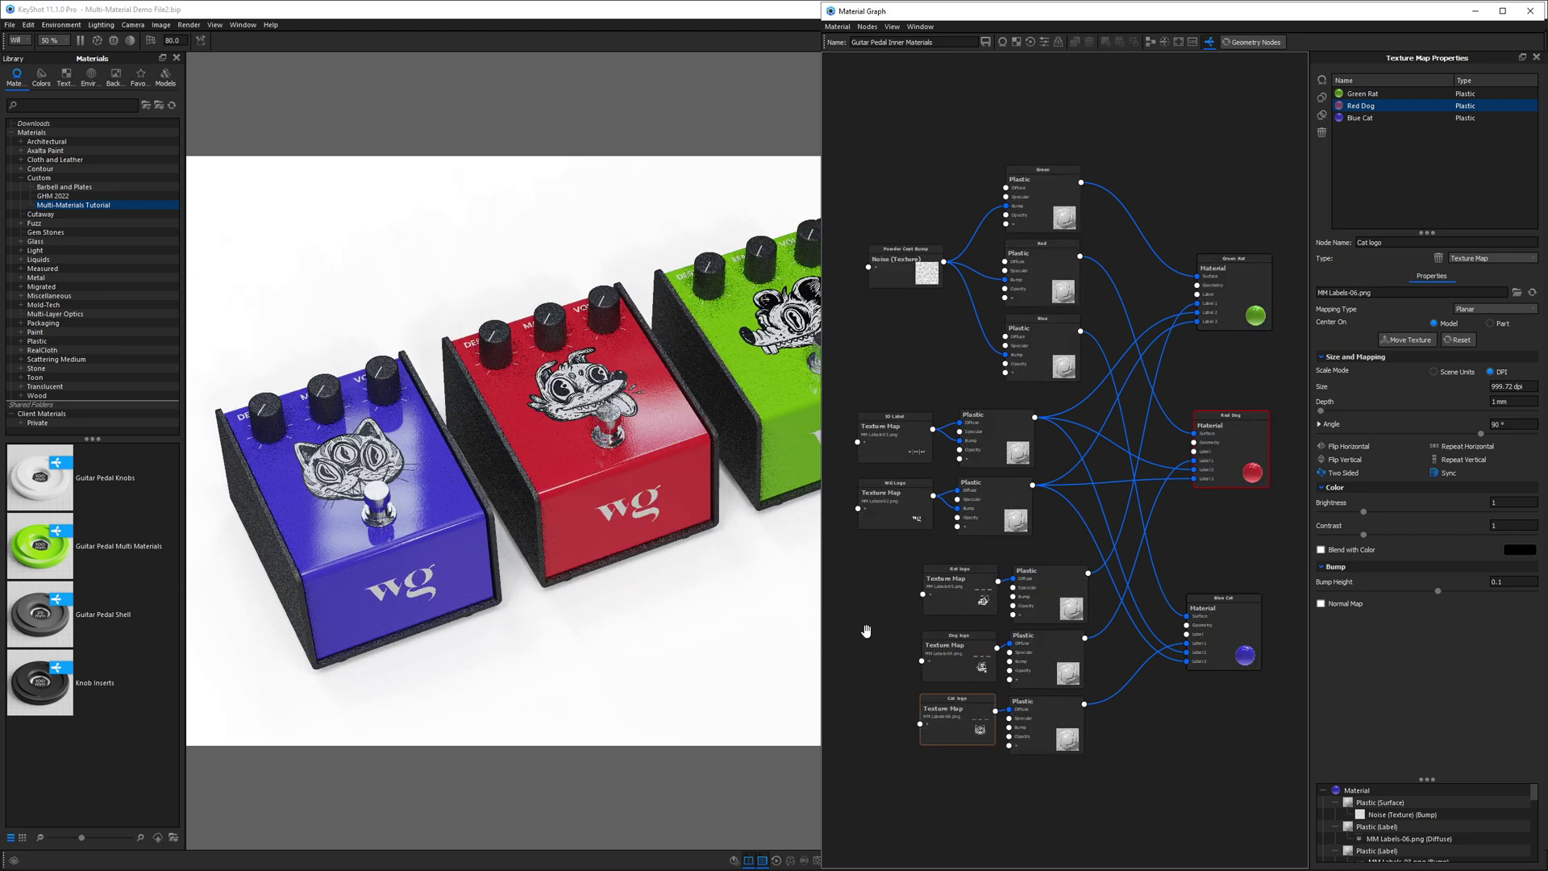
left_click(951, 738)
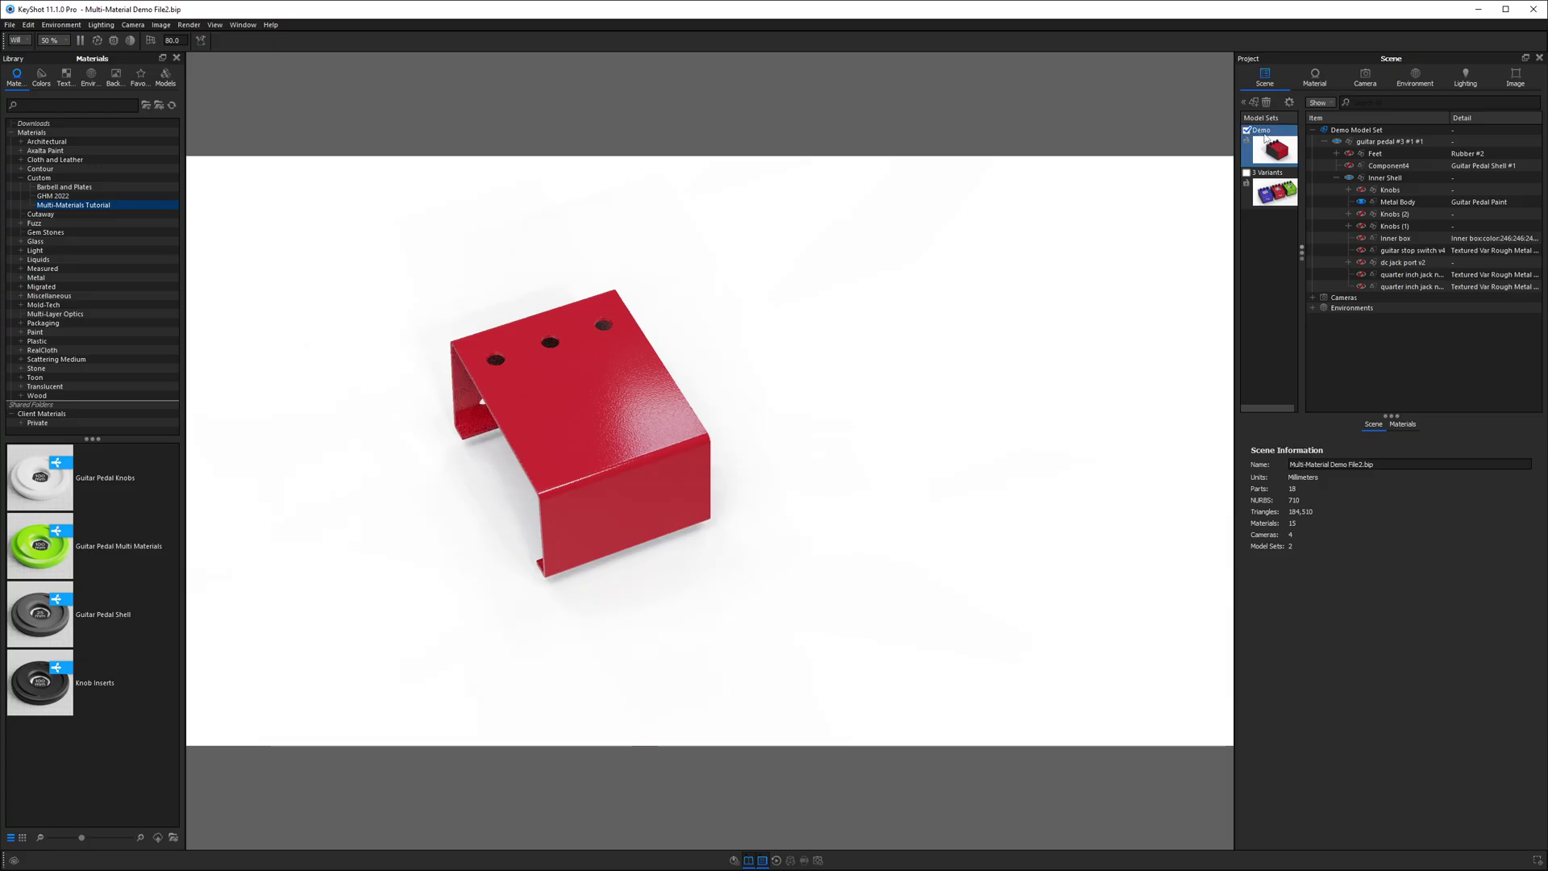
Switch to the Demo model set and open the shell's Guitar Pedal Paint multi-material
left_click_drag(785, 508, 582, 453)
scroll(582, 453, "up", 3)
left_click(1262, 148)
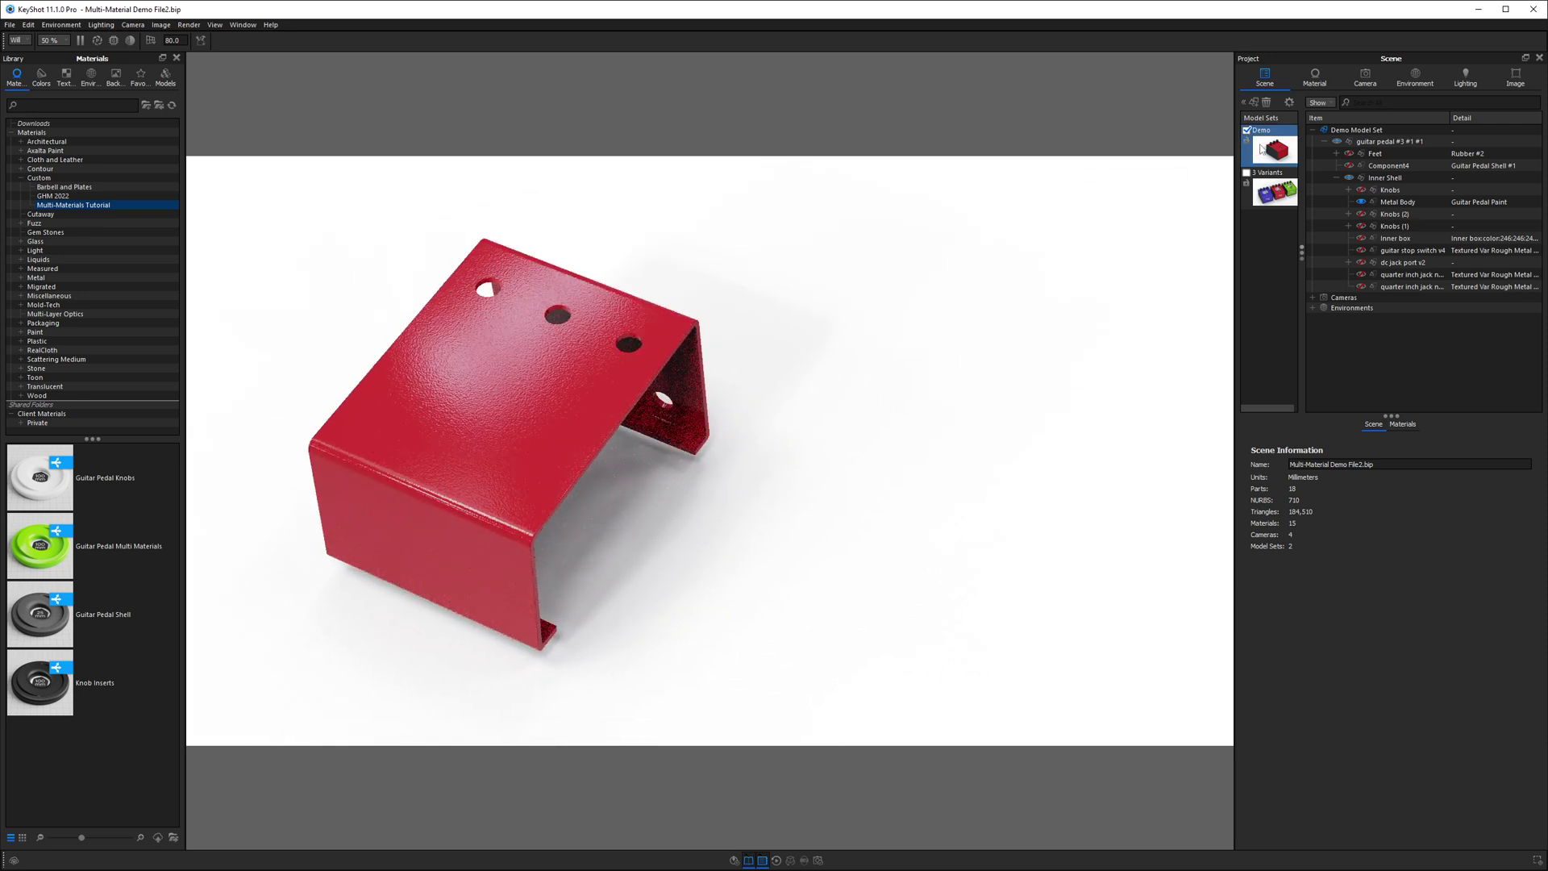
double_click(593, 356)
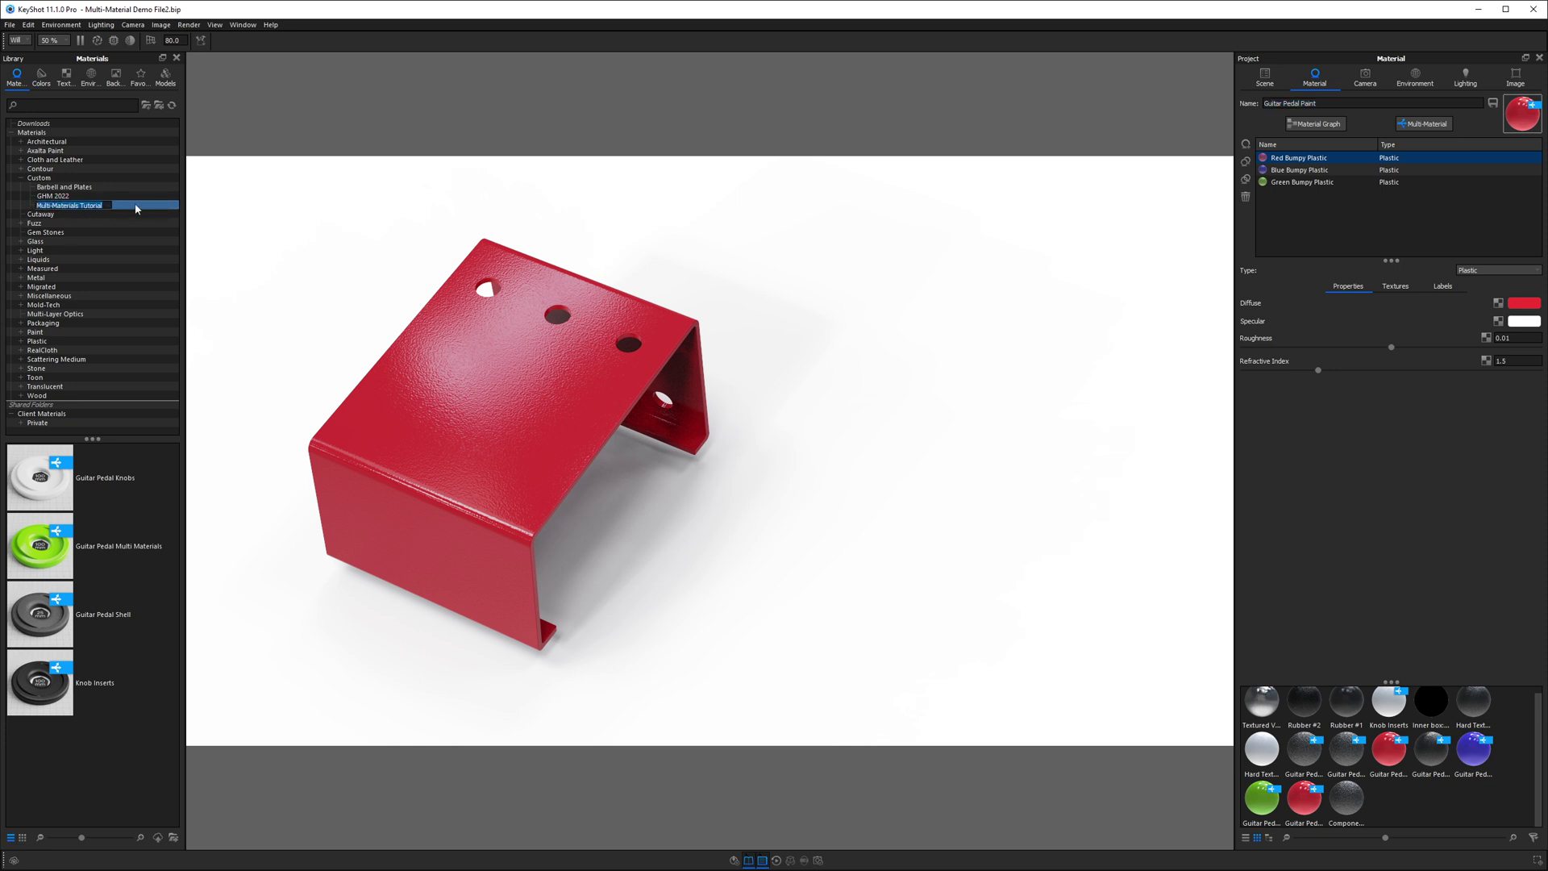
Browse the Custom library's Cutaway and Multi-Materials Tutorial materials, then collapse Materials
left_click(39, 177)
left_click(42, 214)
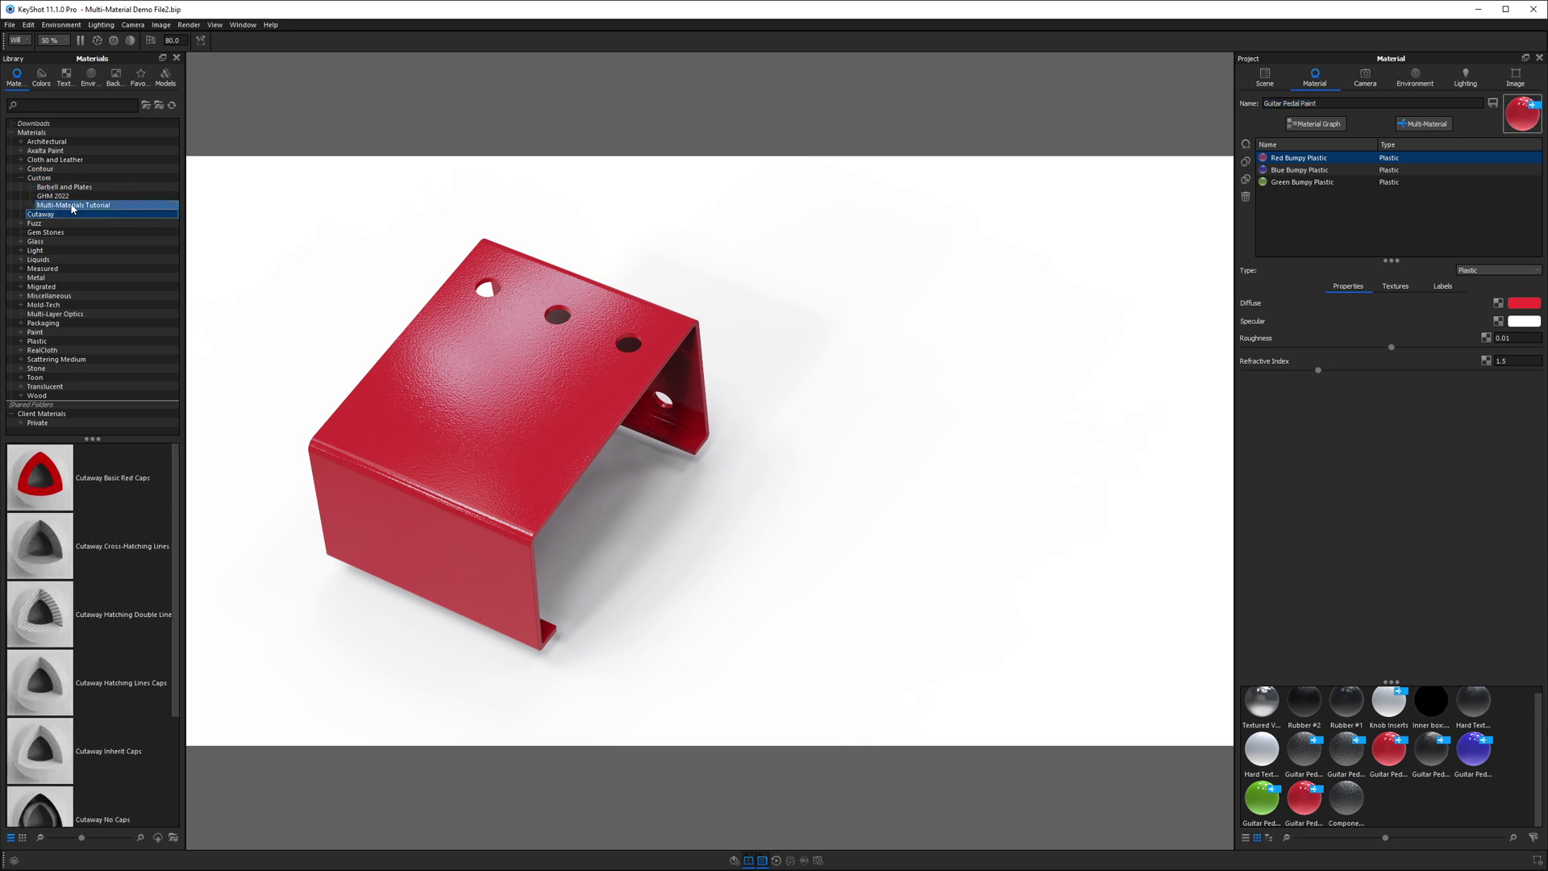
left_click(73, 207)
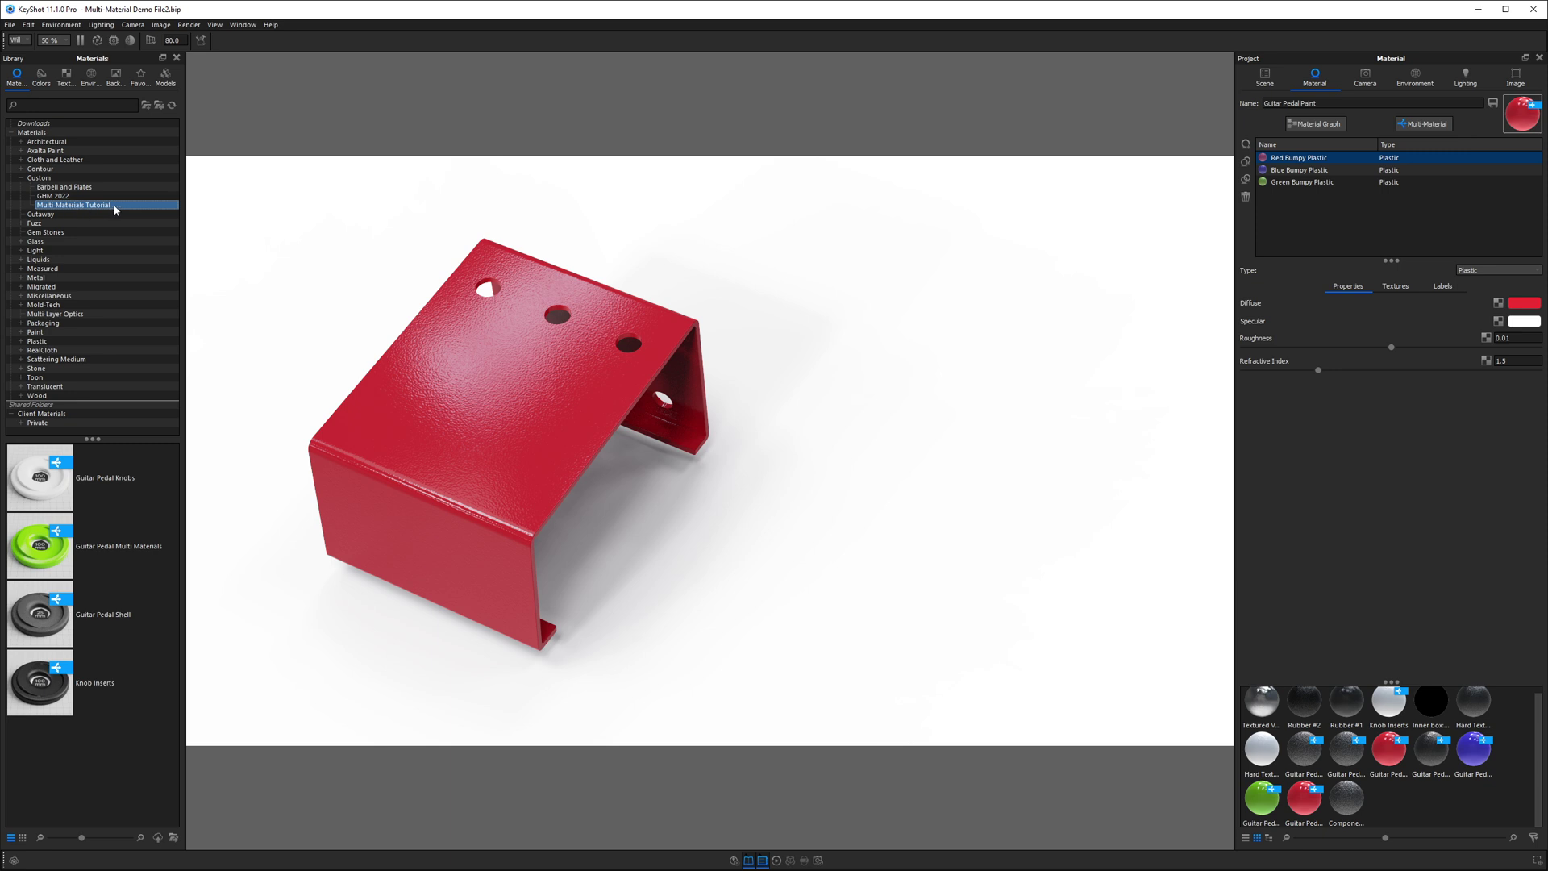
double_click(32, 133)
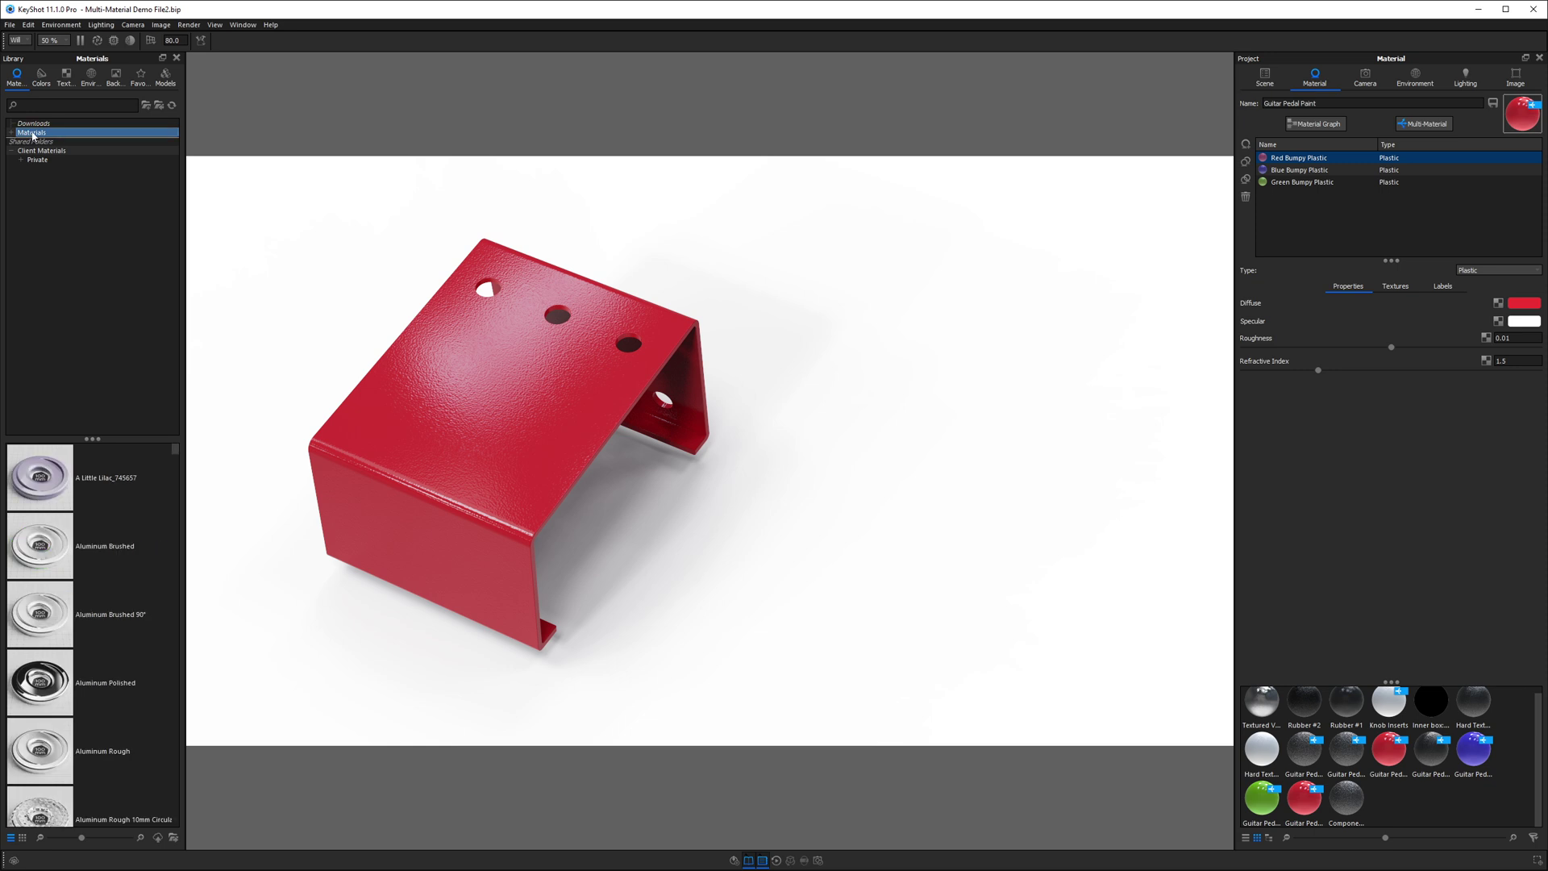
Cancel the new library folder and reopen Materials > Custom > Multi-Materials Tutorial
left_click(147, 105)
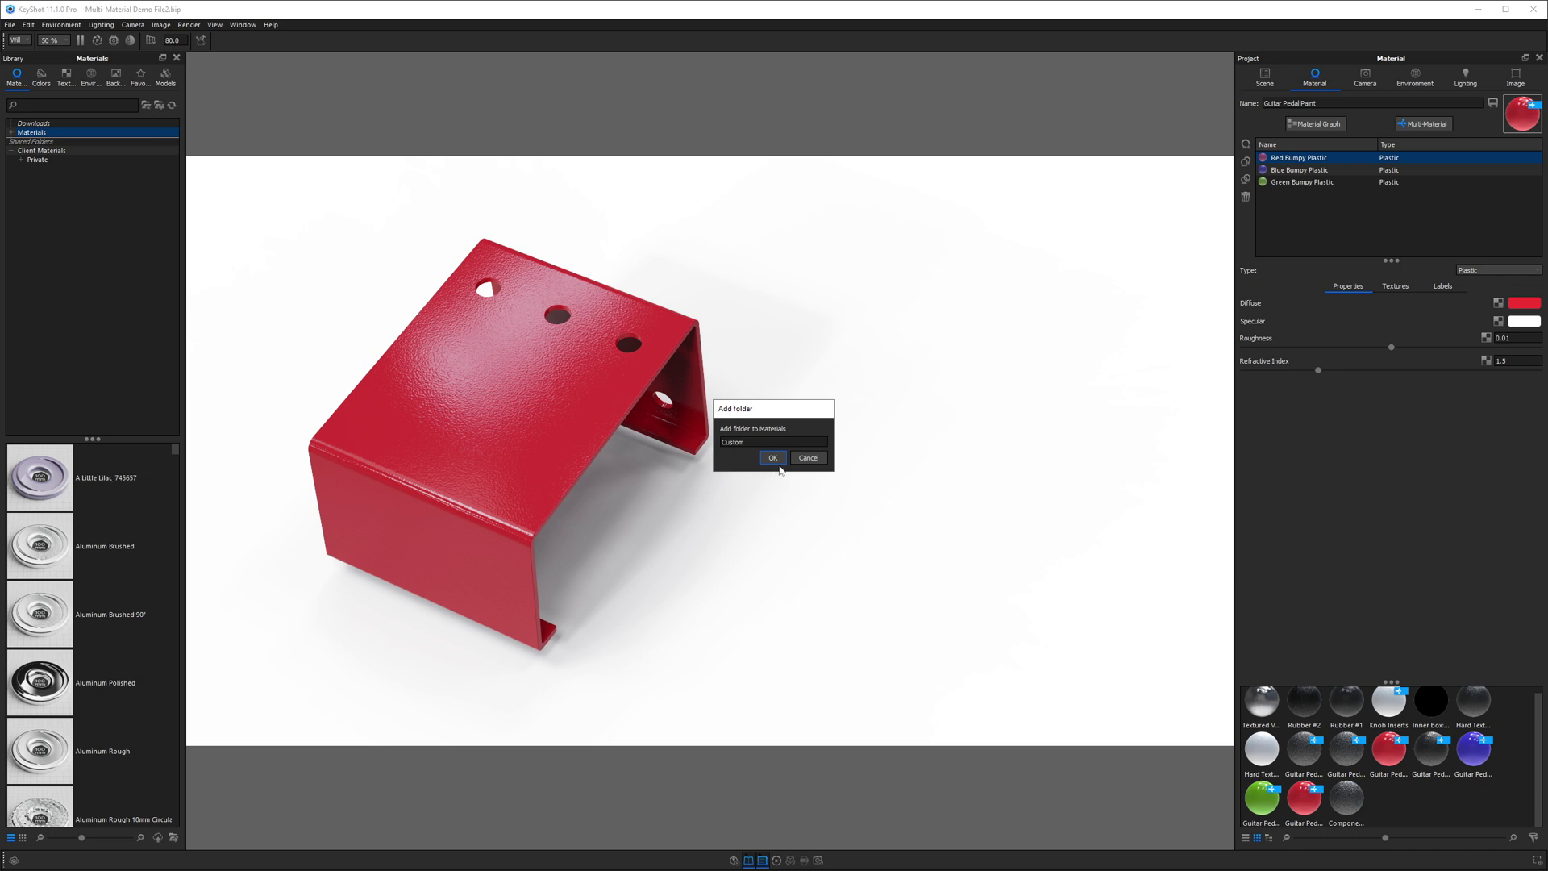
left_click(808, 458)
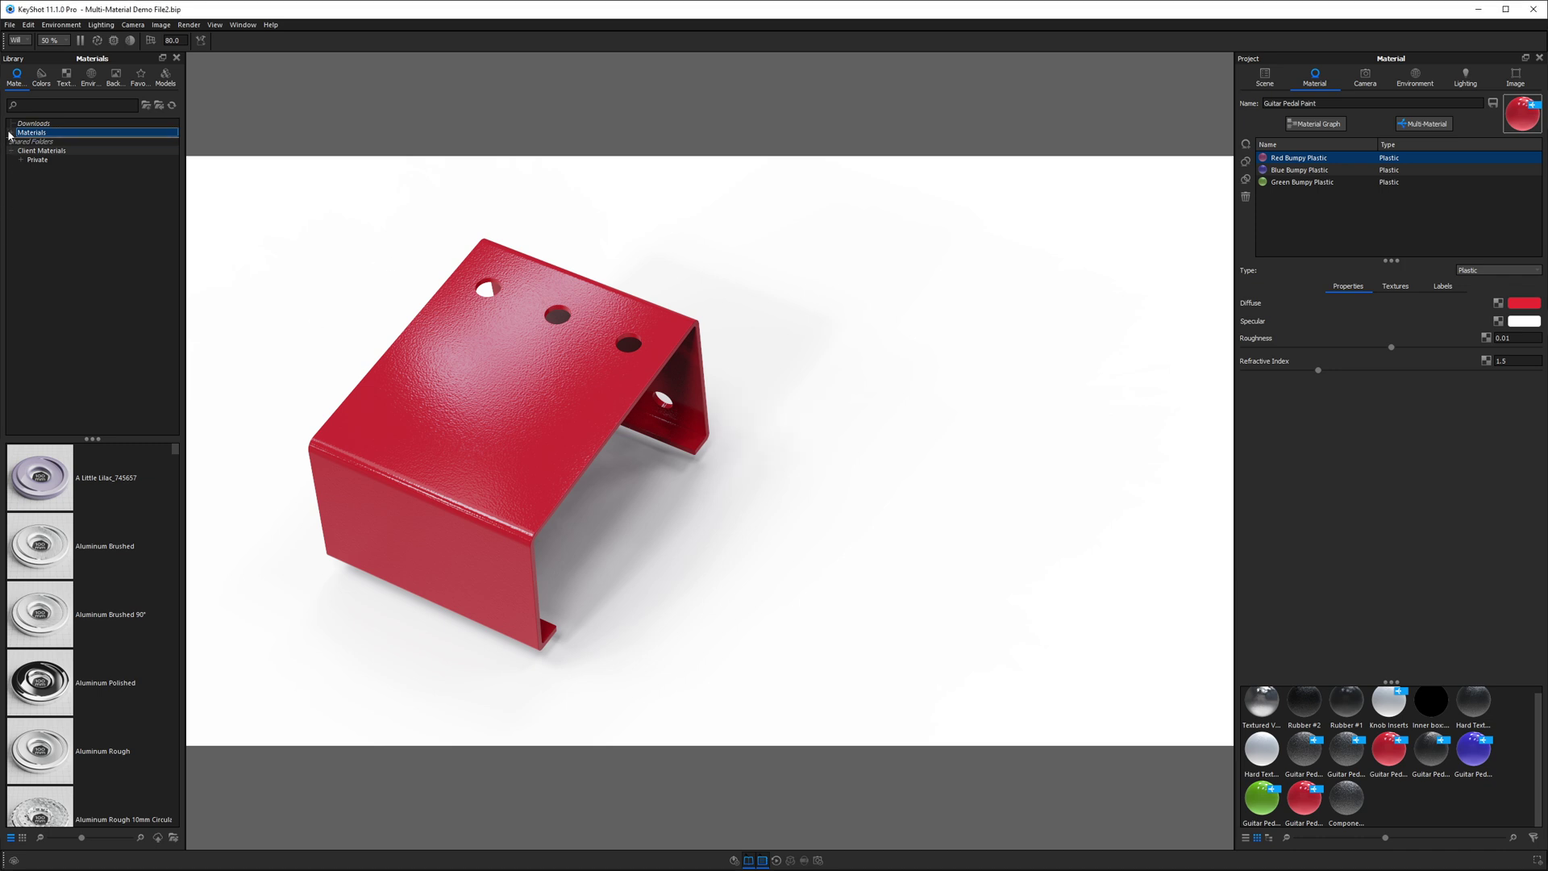
left_click(10, 133)
left_click(42, 178)
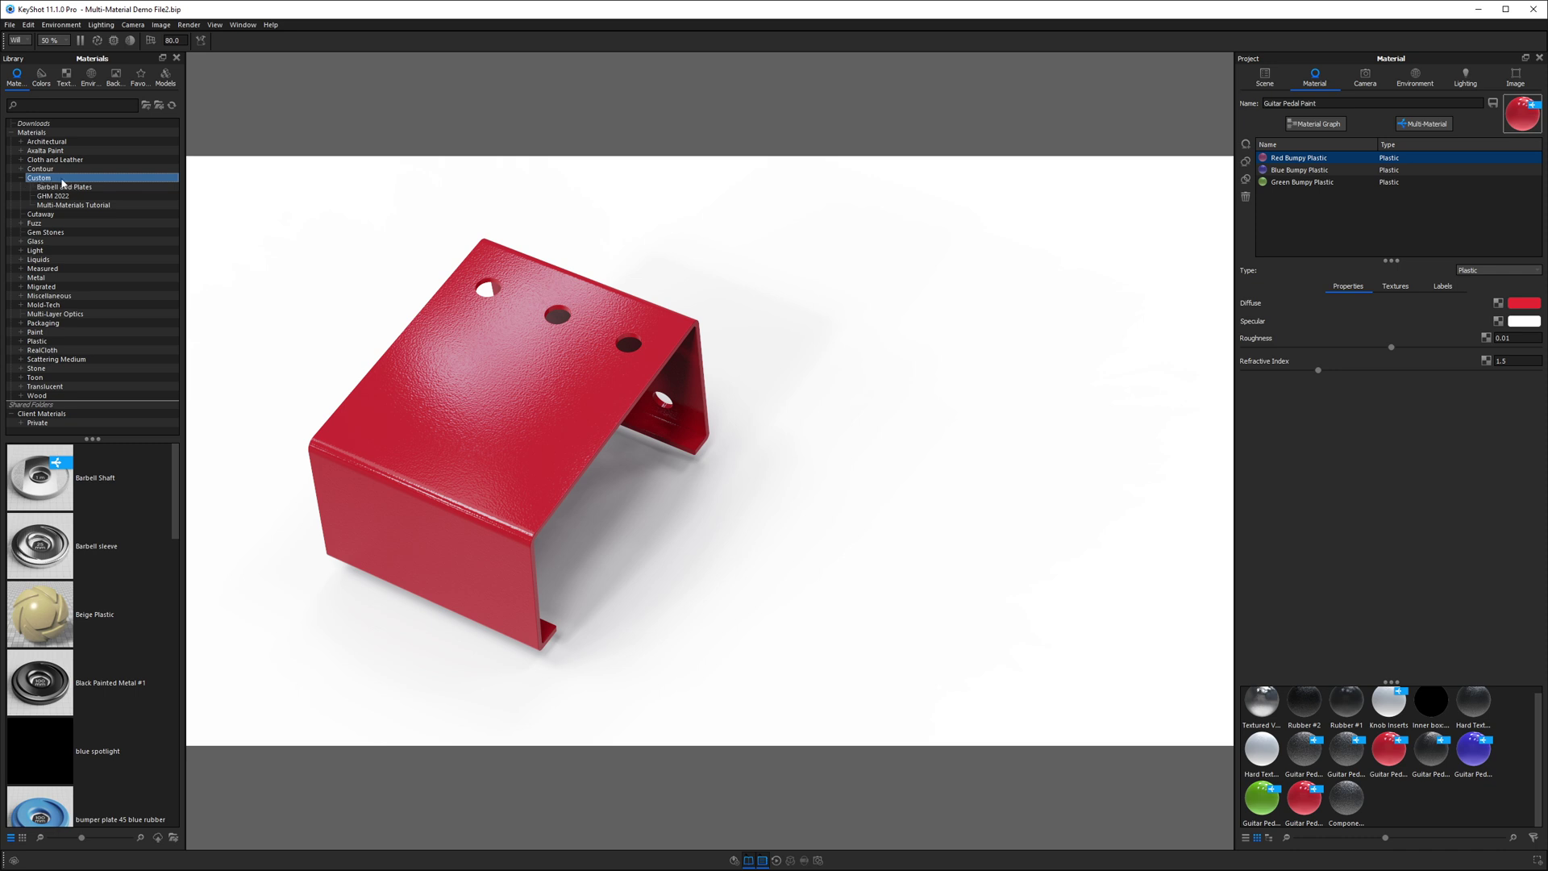
left_click(64, 205)
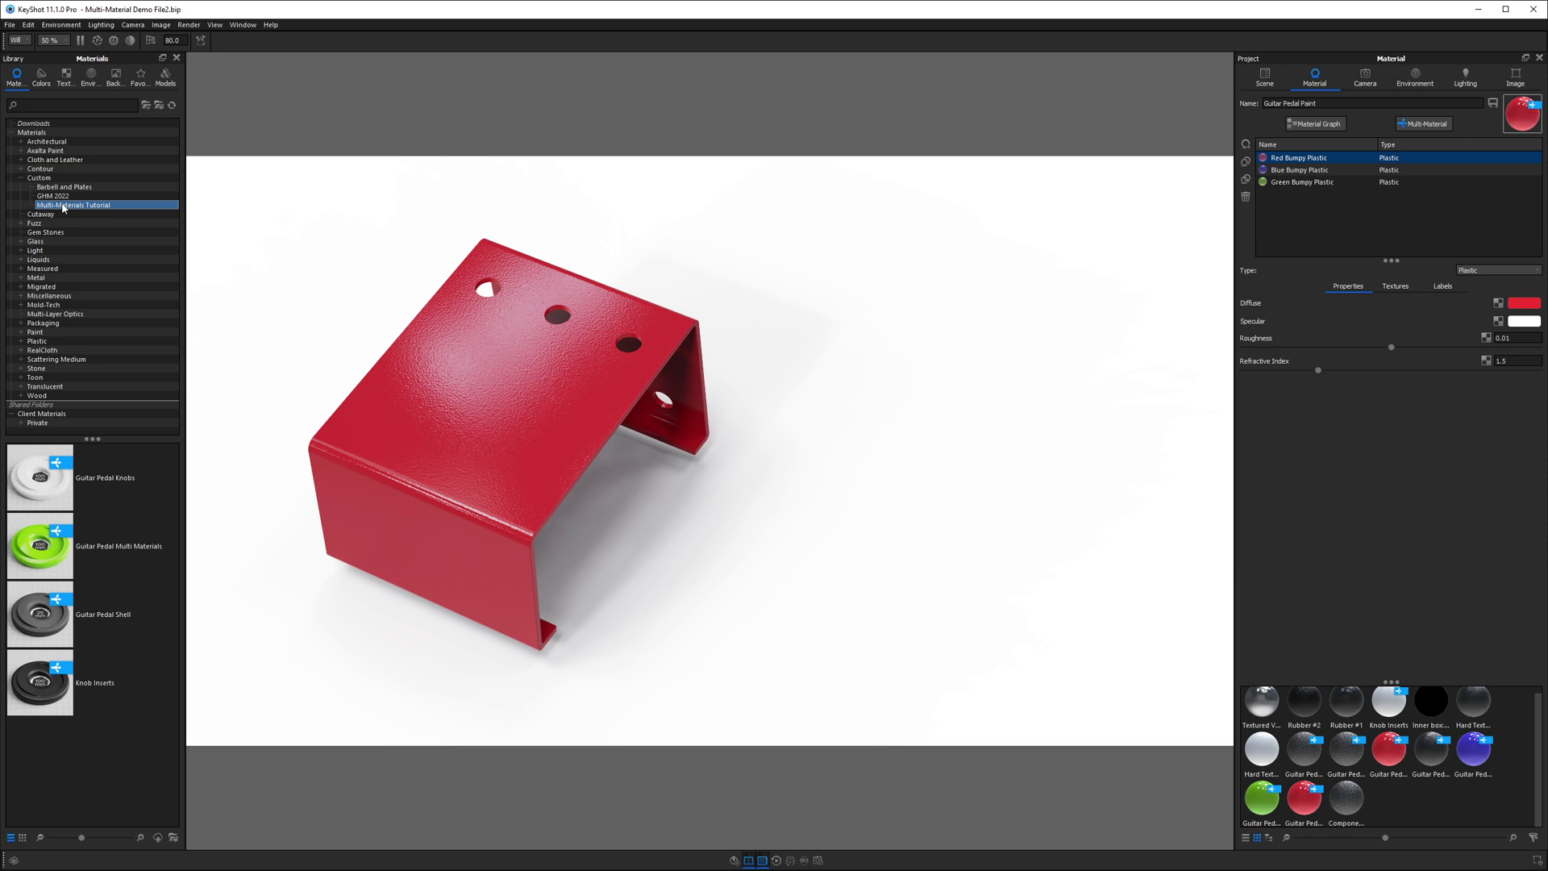
Save Guitar Pedal Paint to Multi-Materials Tutorial with a Material Disc thumbnail, then apply it to the pedal body
left_click(1493, 104)
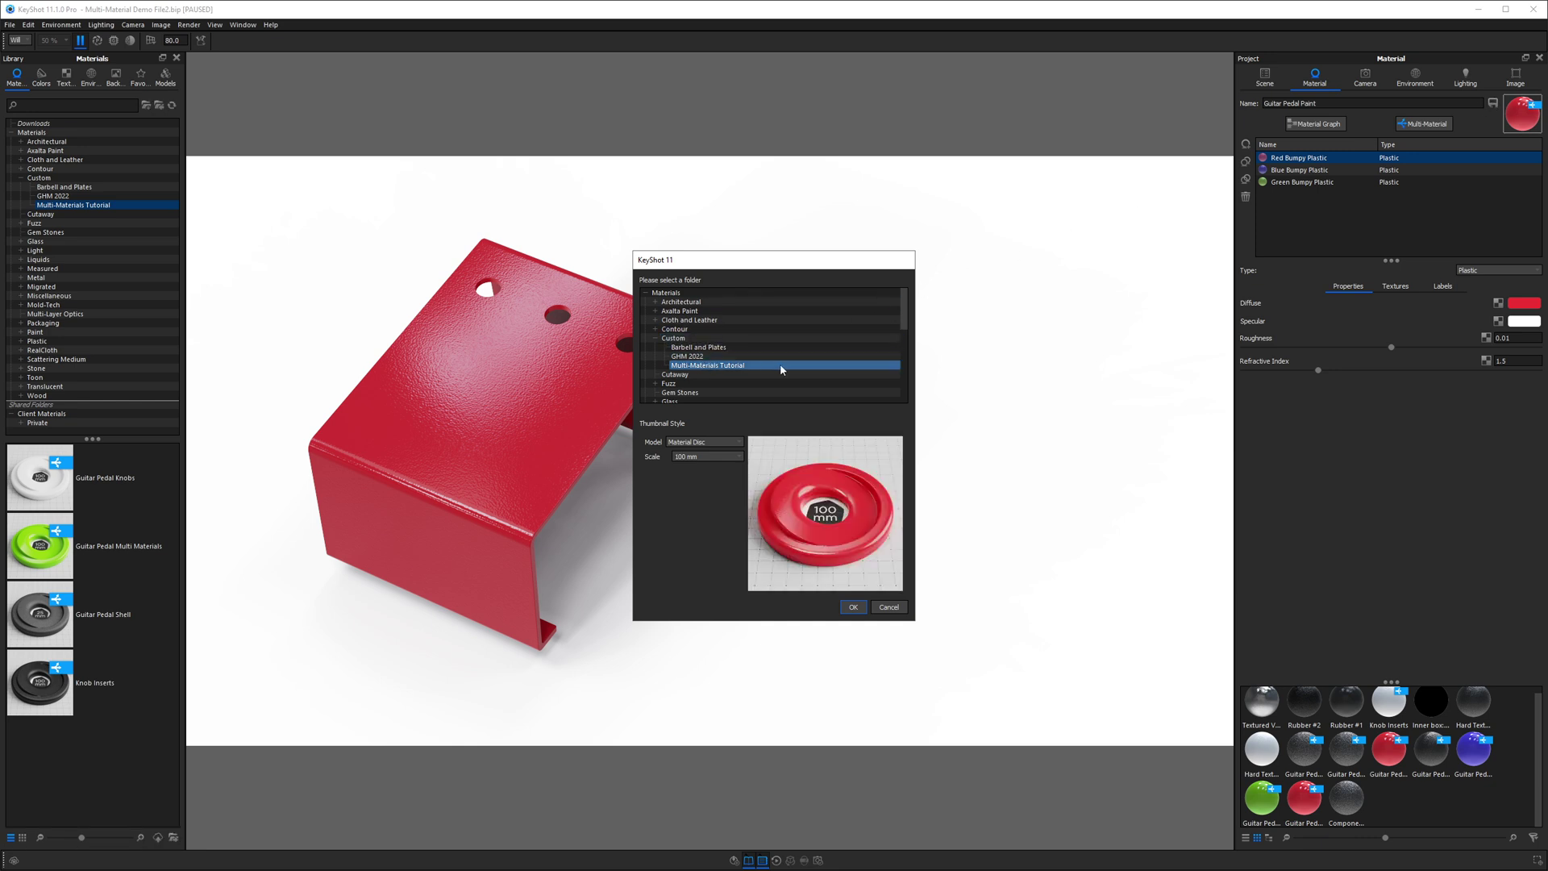
left_click(704, 442)
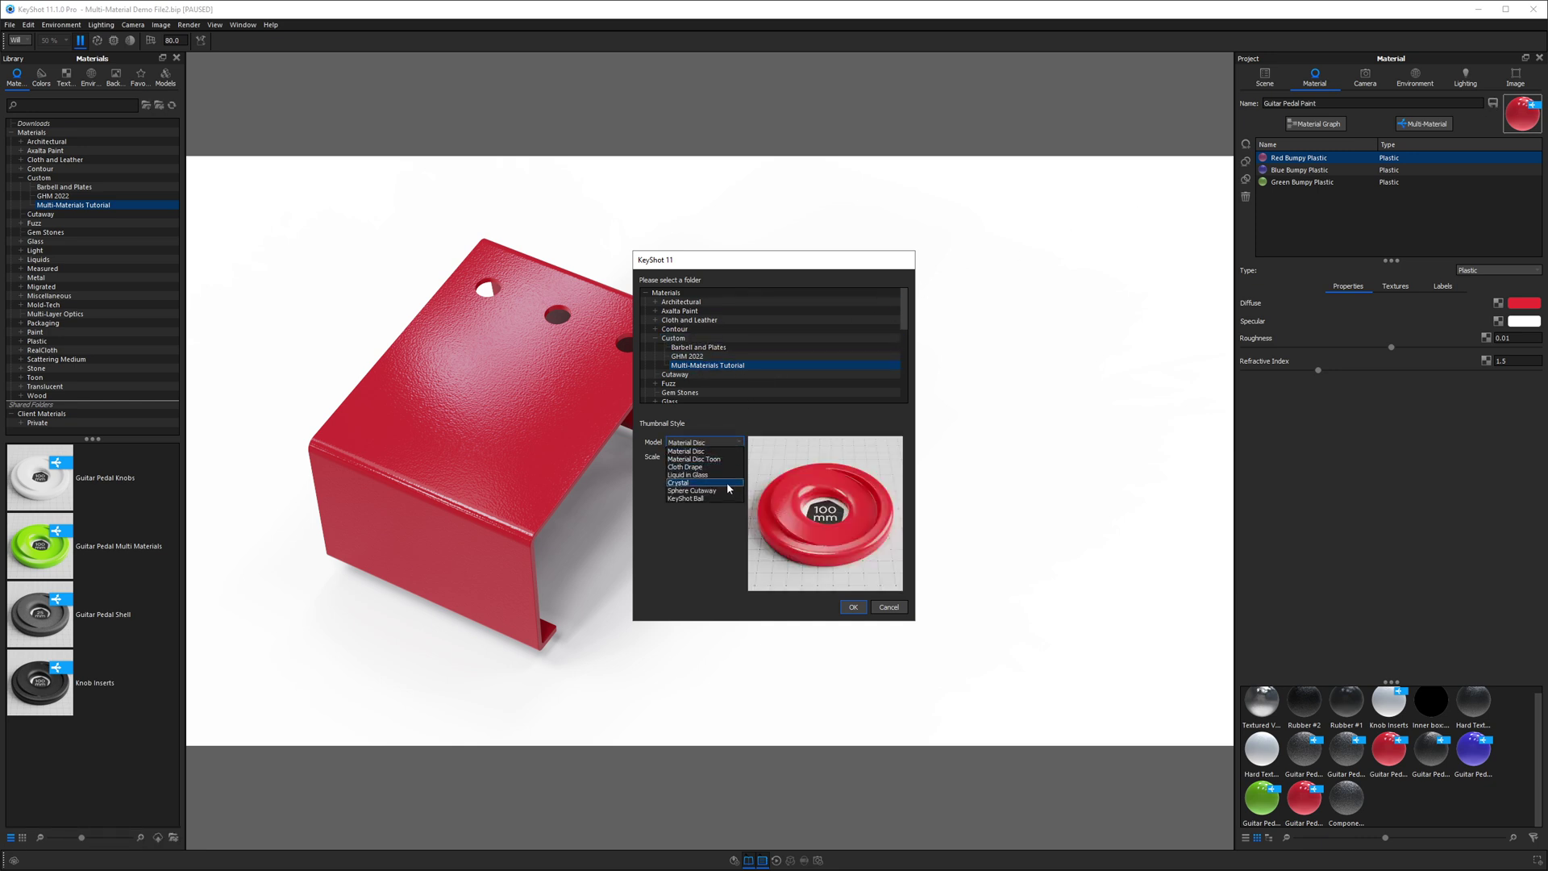
left_click(703, 451)
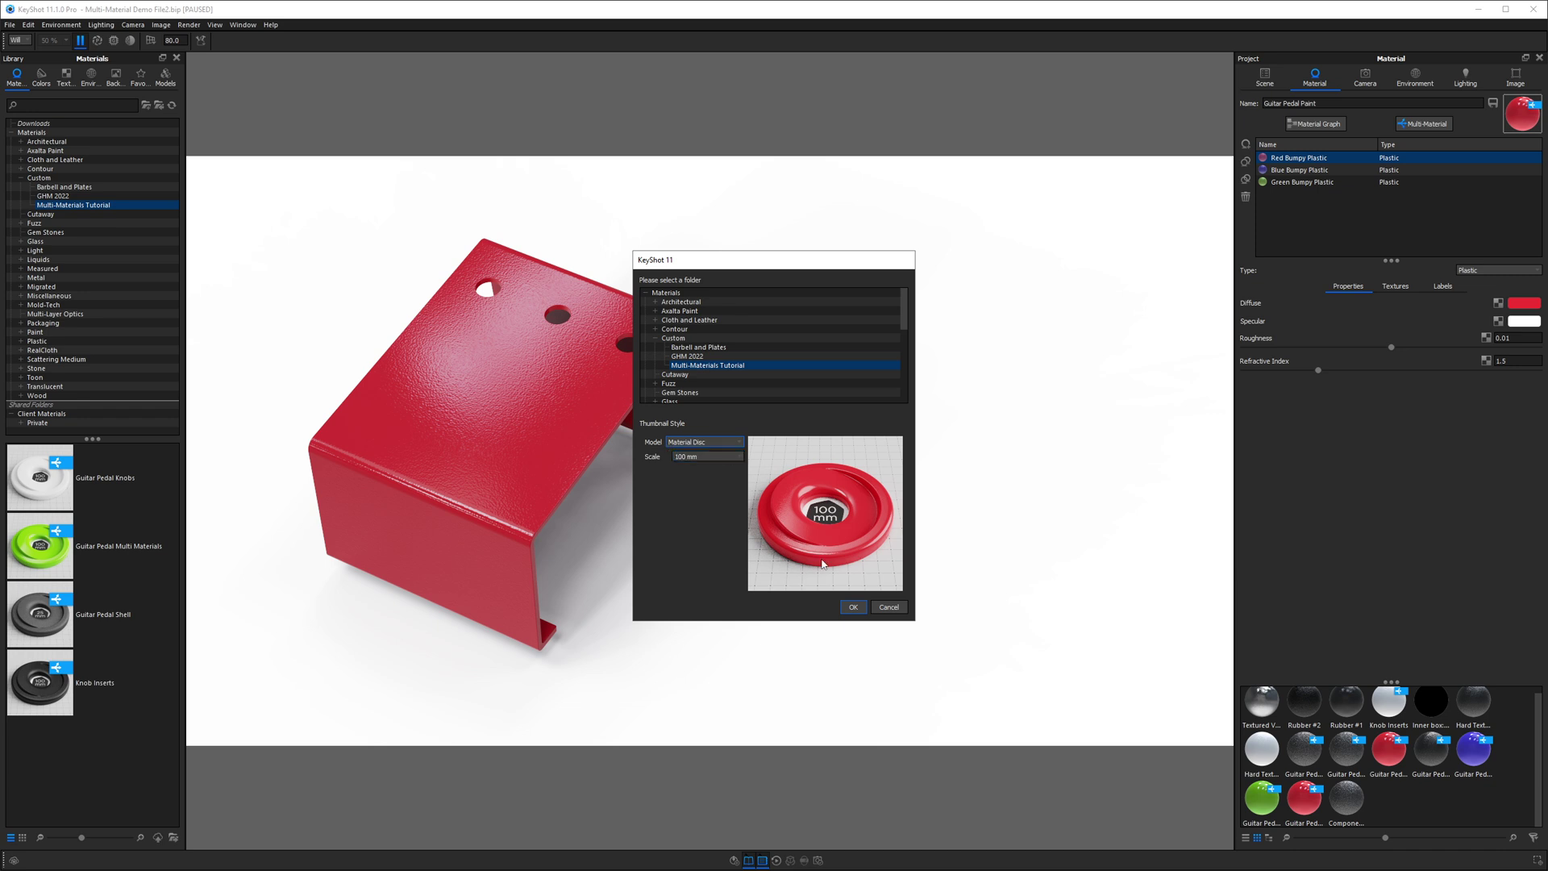
left_click(852, 606)
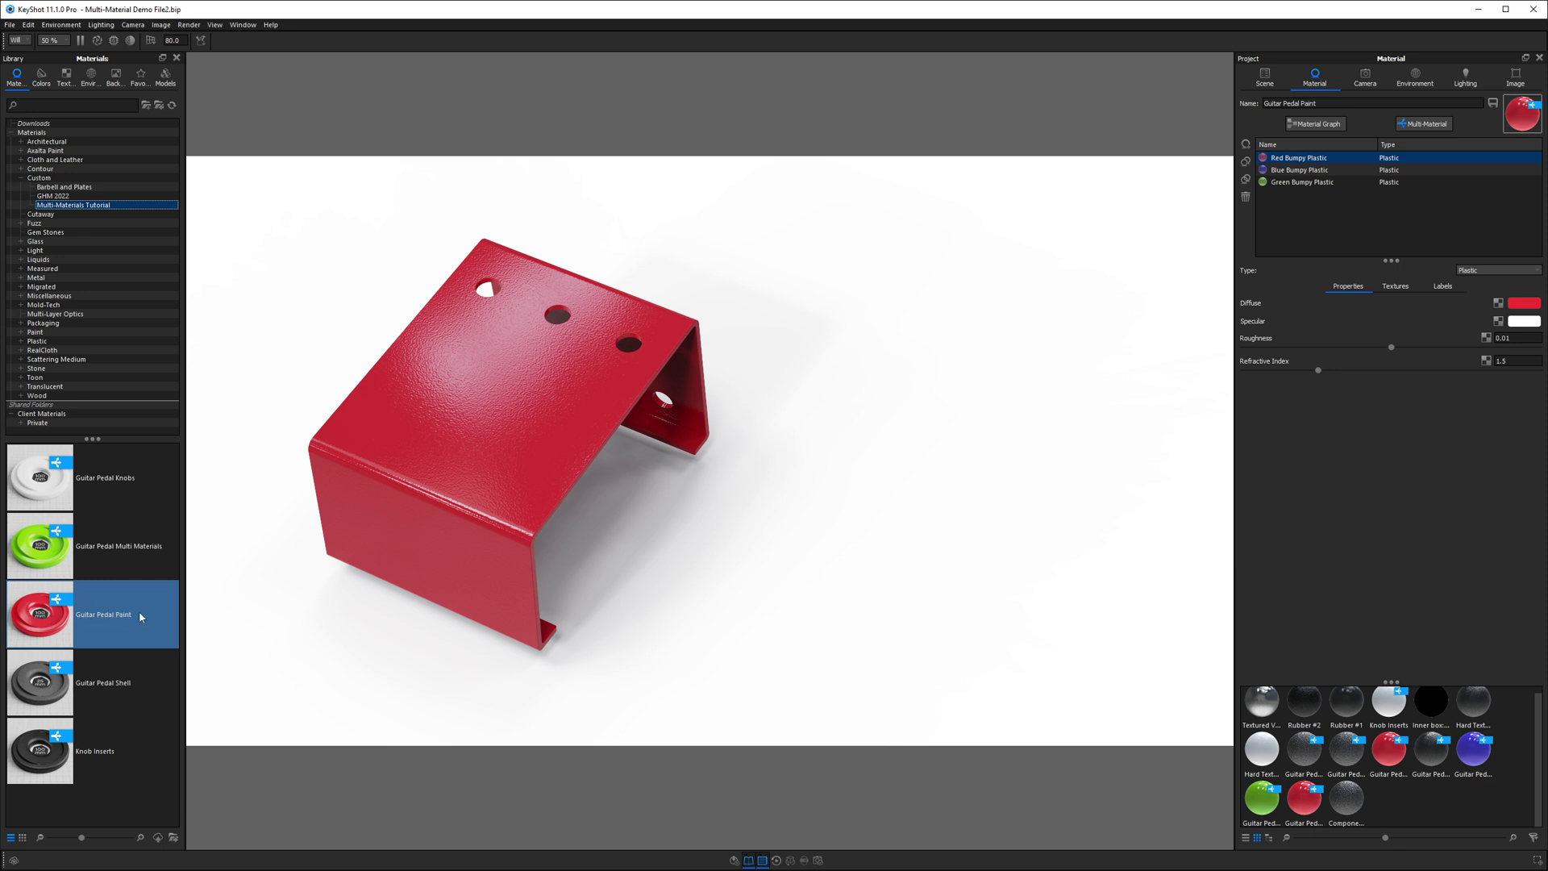
left_click_drag(95, 613, 435, 443)
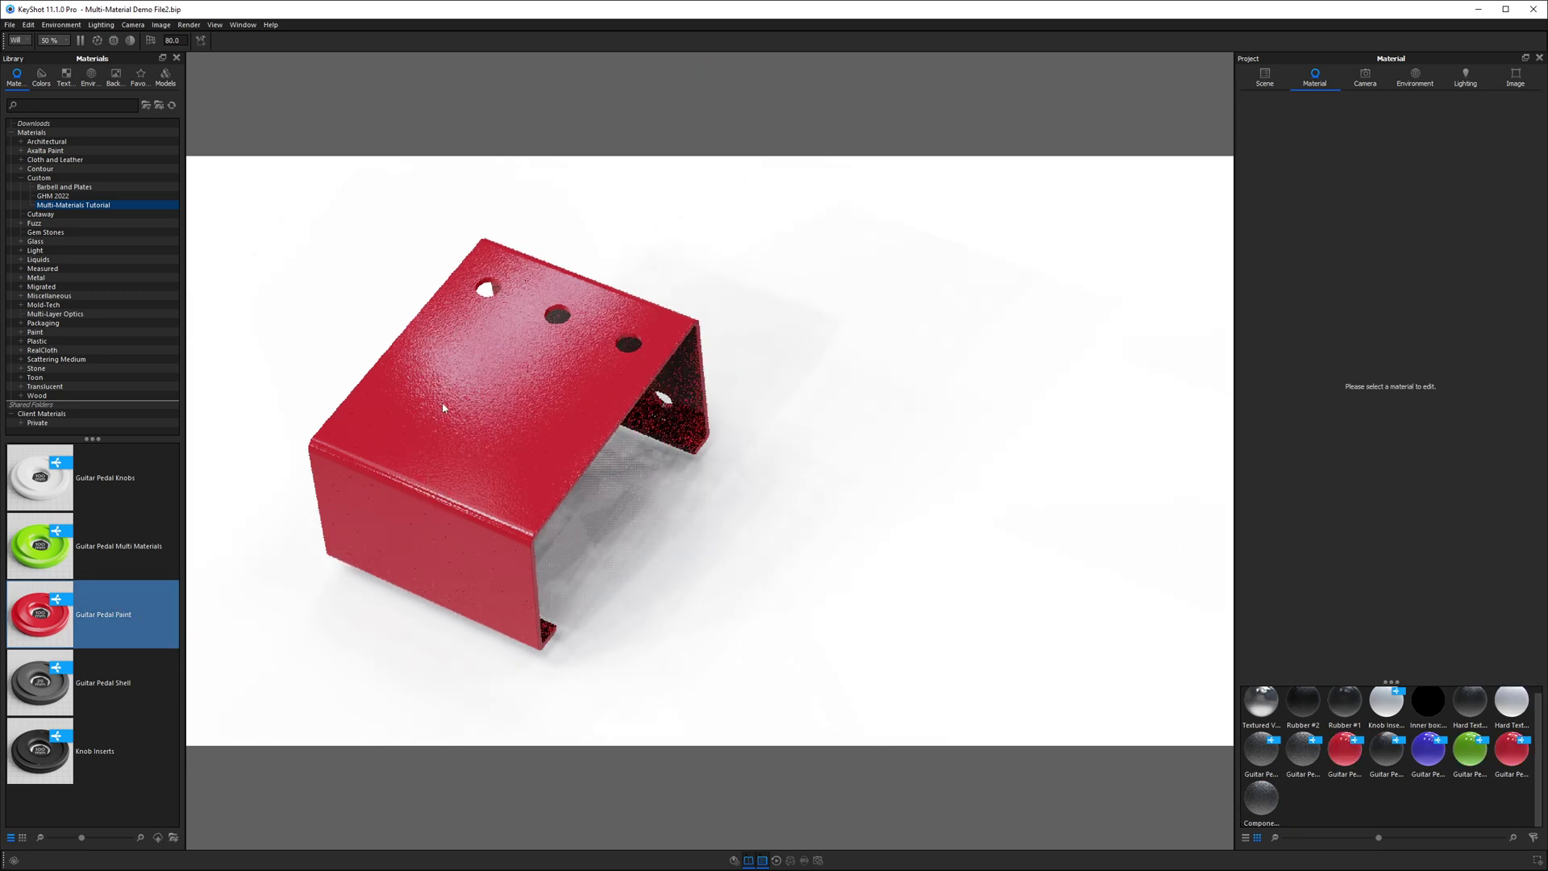
Unhide all of the pedal's hidden parts: knobs, footswitch and shell
double_click(509, 401)
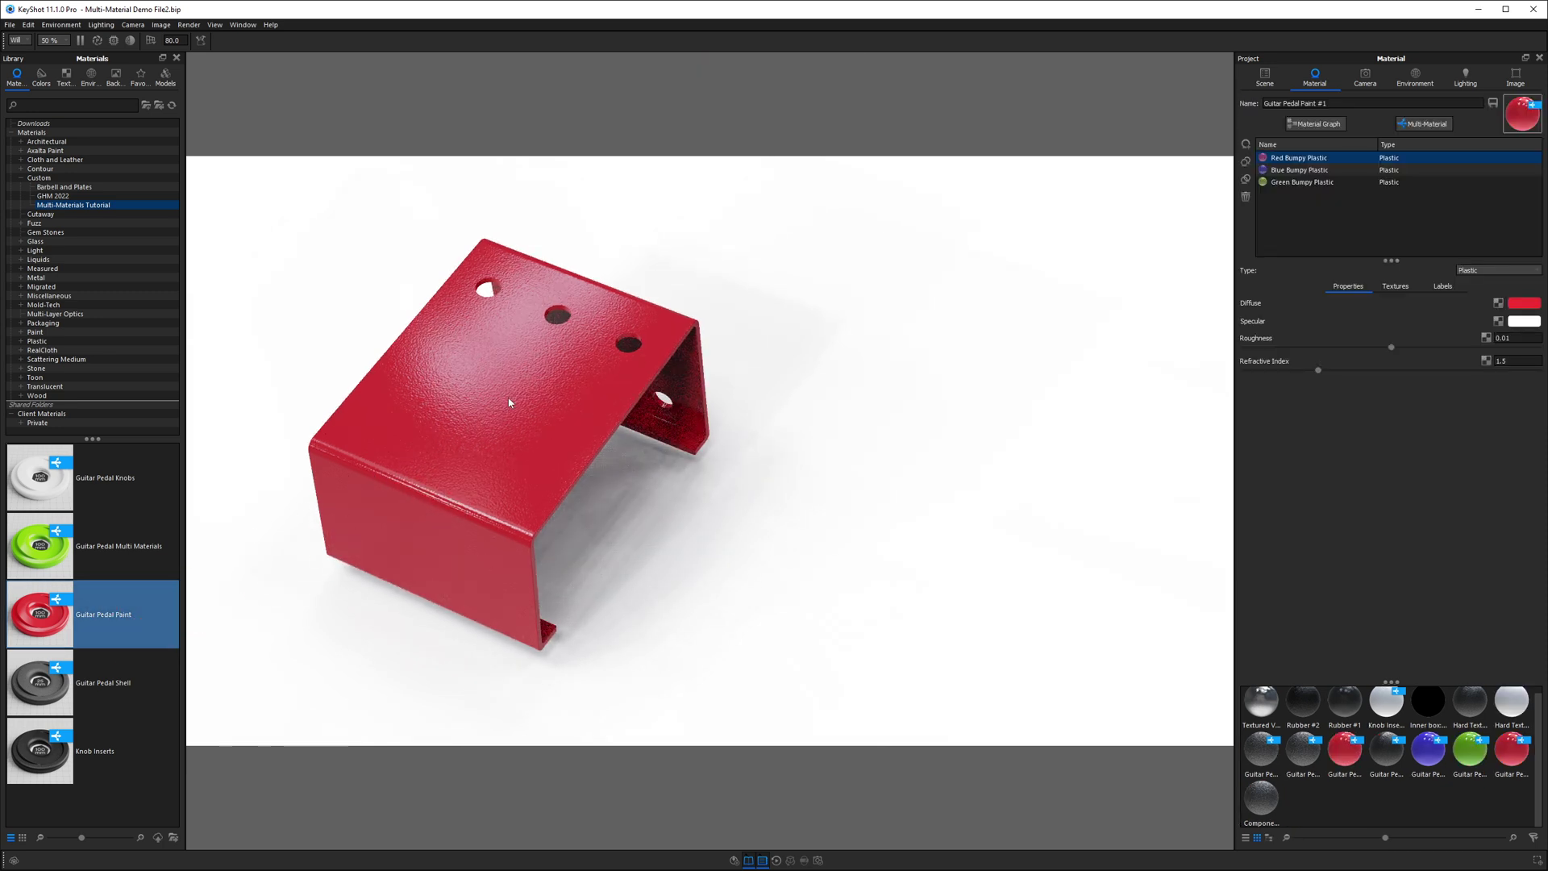
right_click(811, 357)
left_click(847, 373)
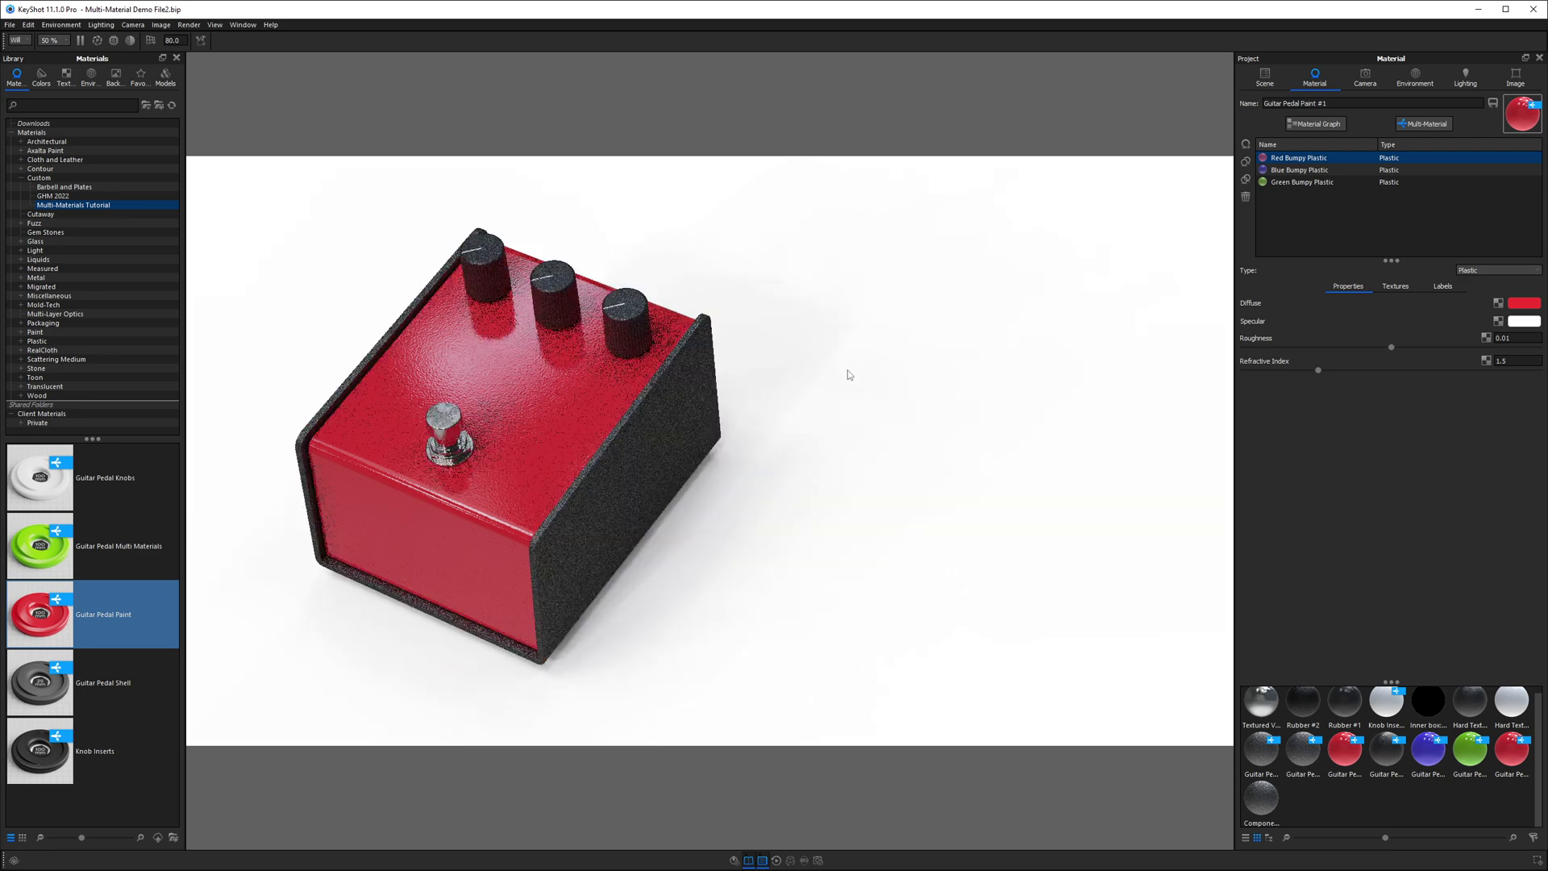
Pattern the whole pedal into 3 closely spaced copies along X
left_click(1275, 81)
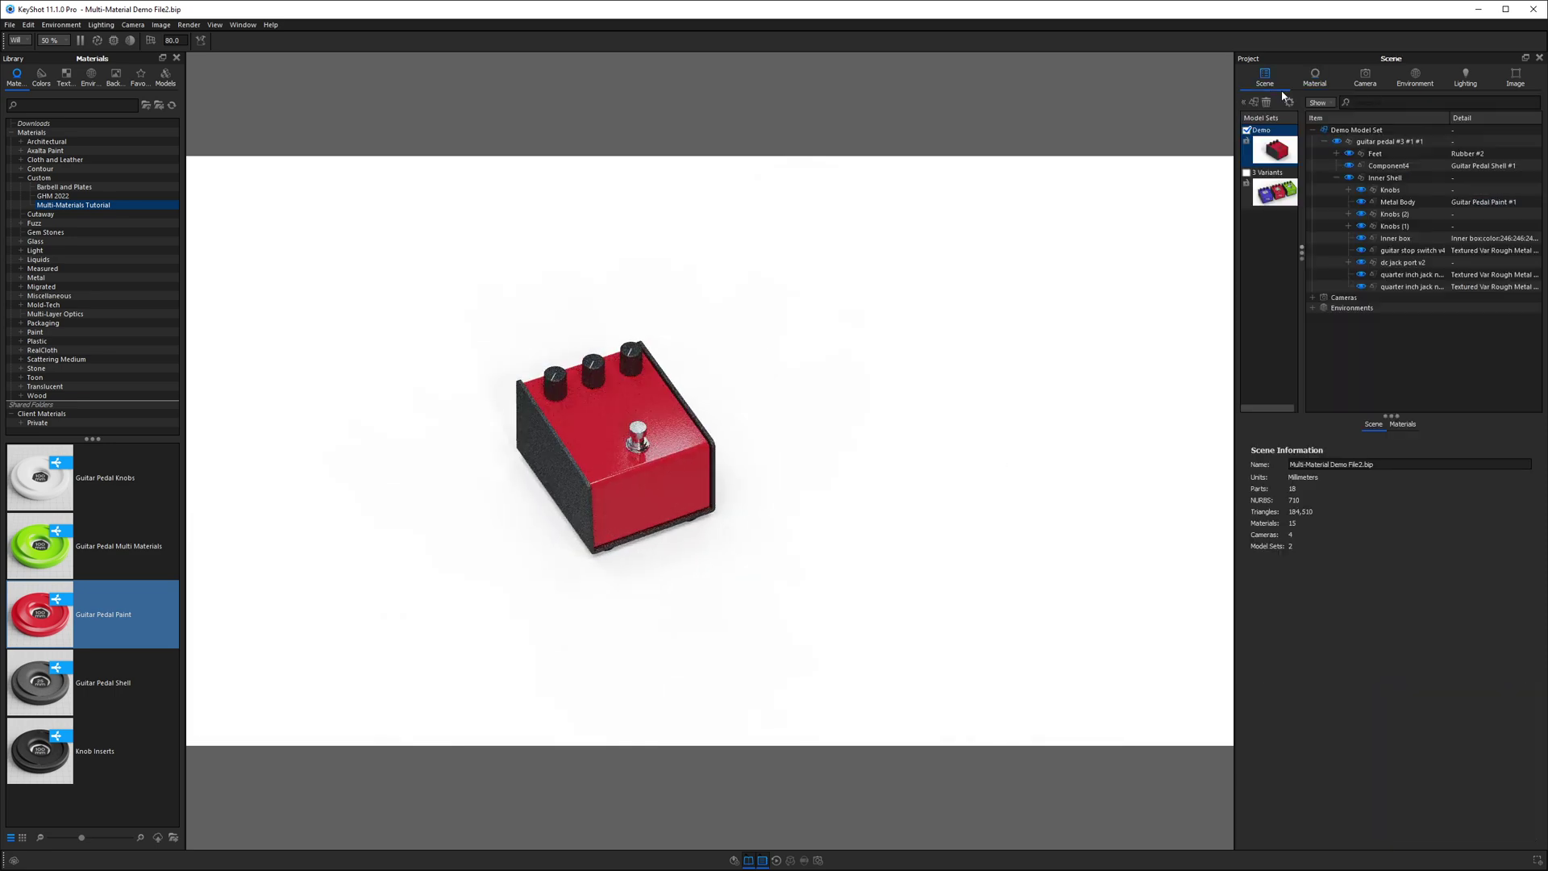
left_click(1364, 142)
right_click(1364, 143)
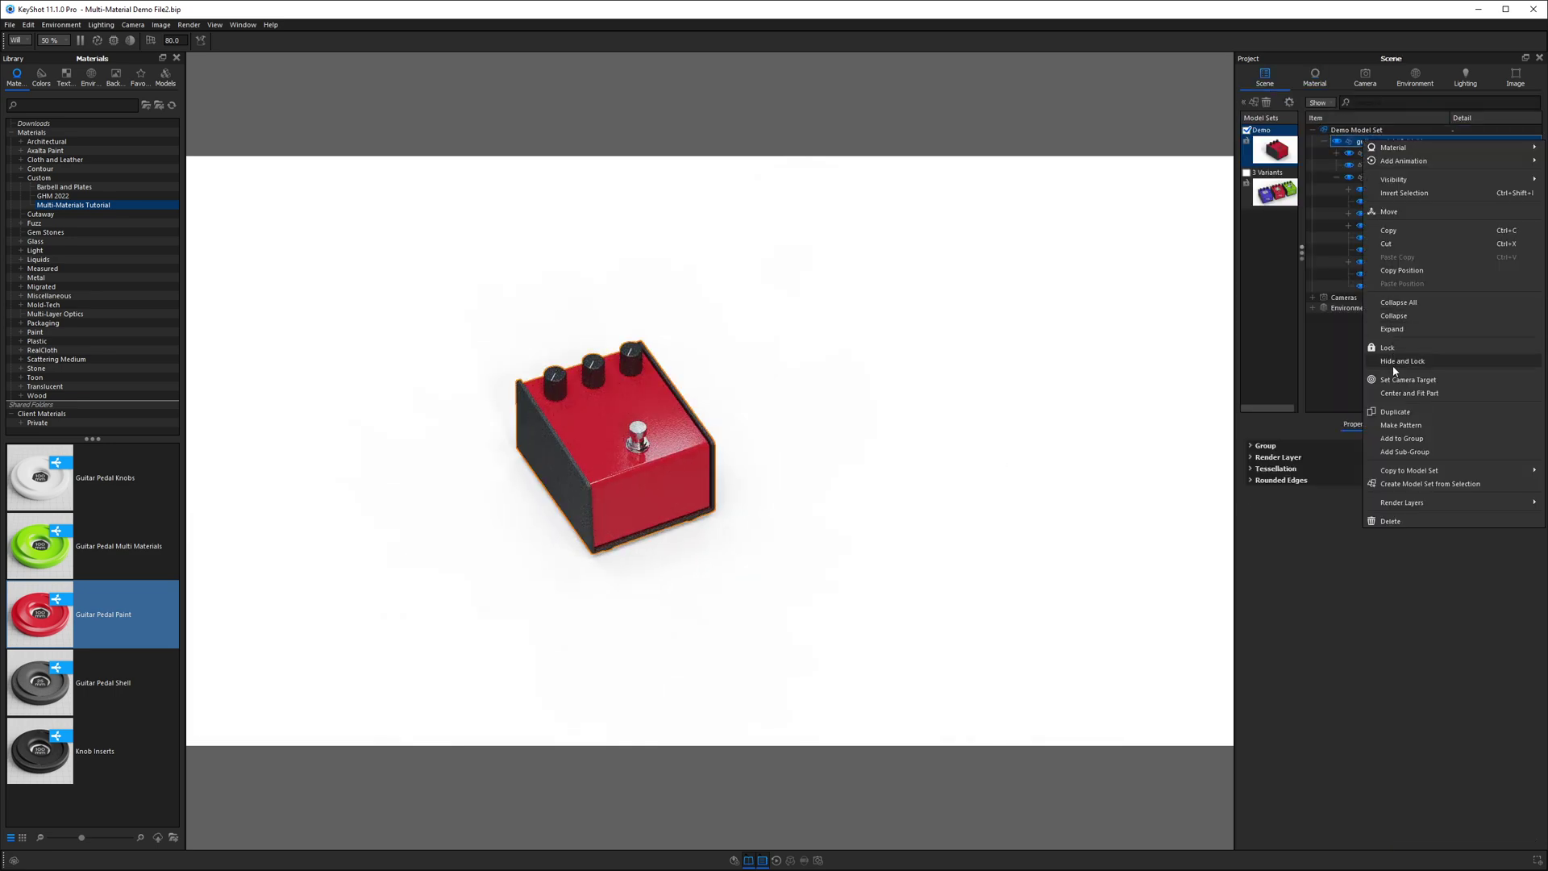
left_click(1401, 425)
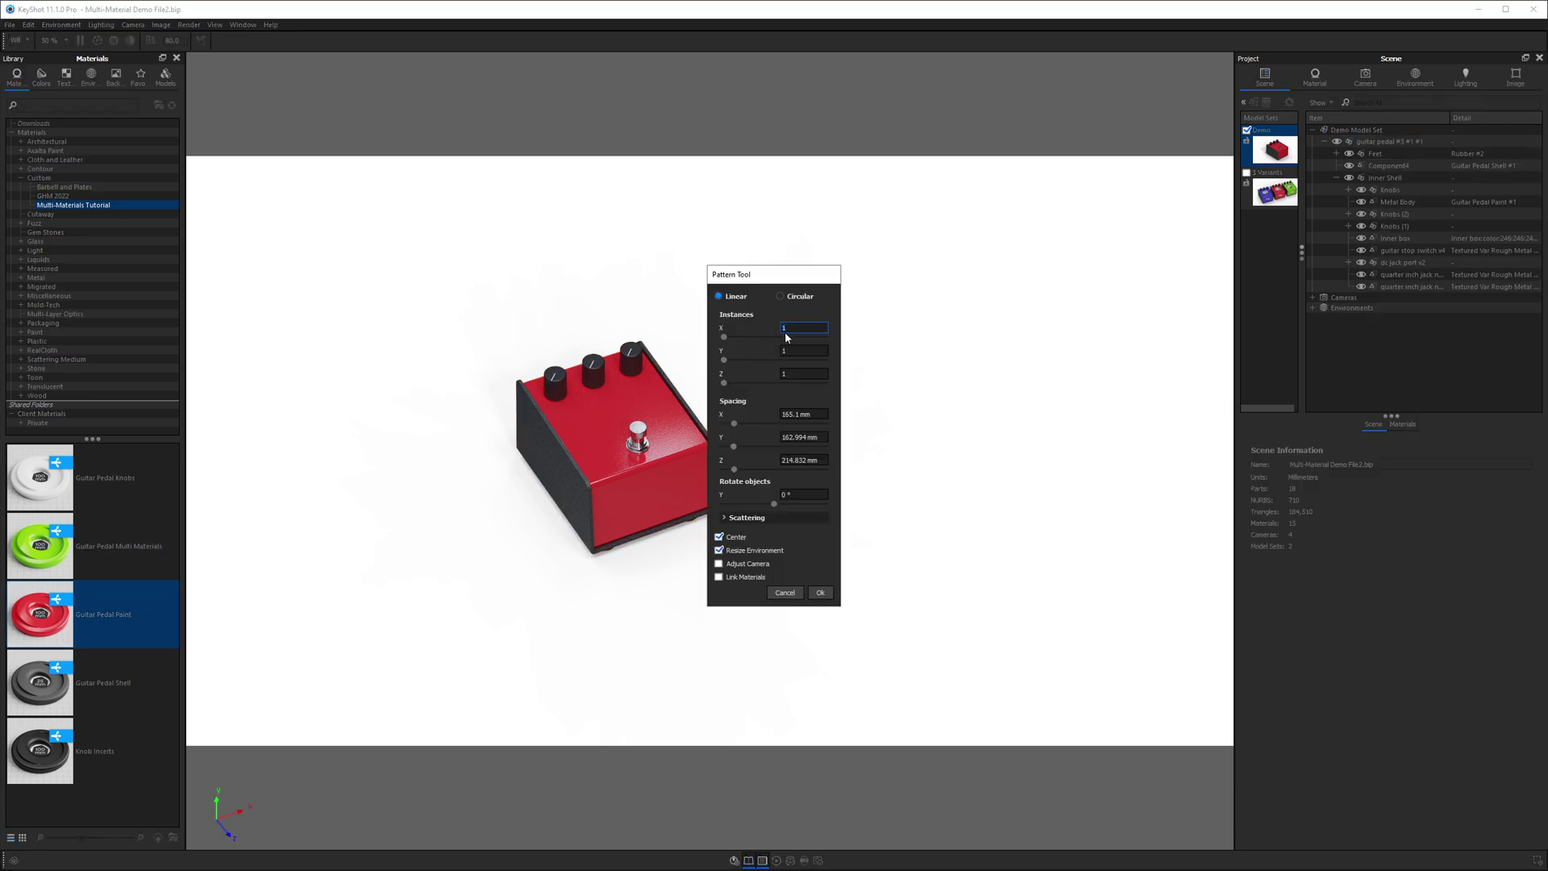
type("3")
key("Return")
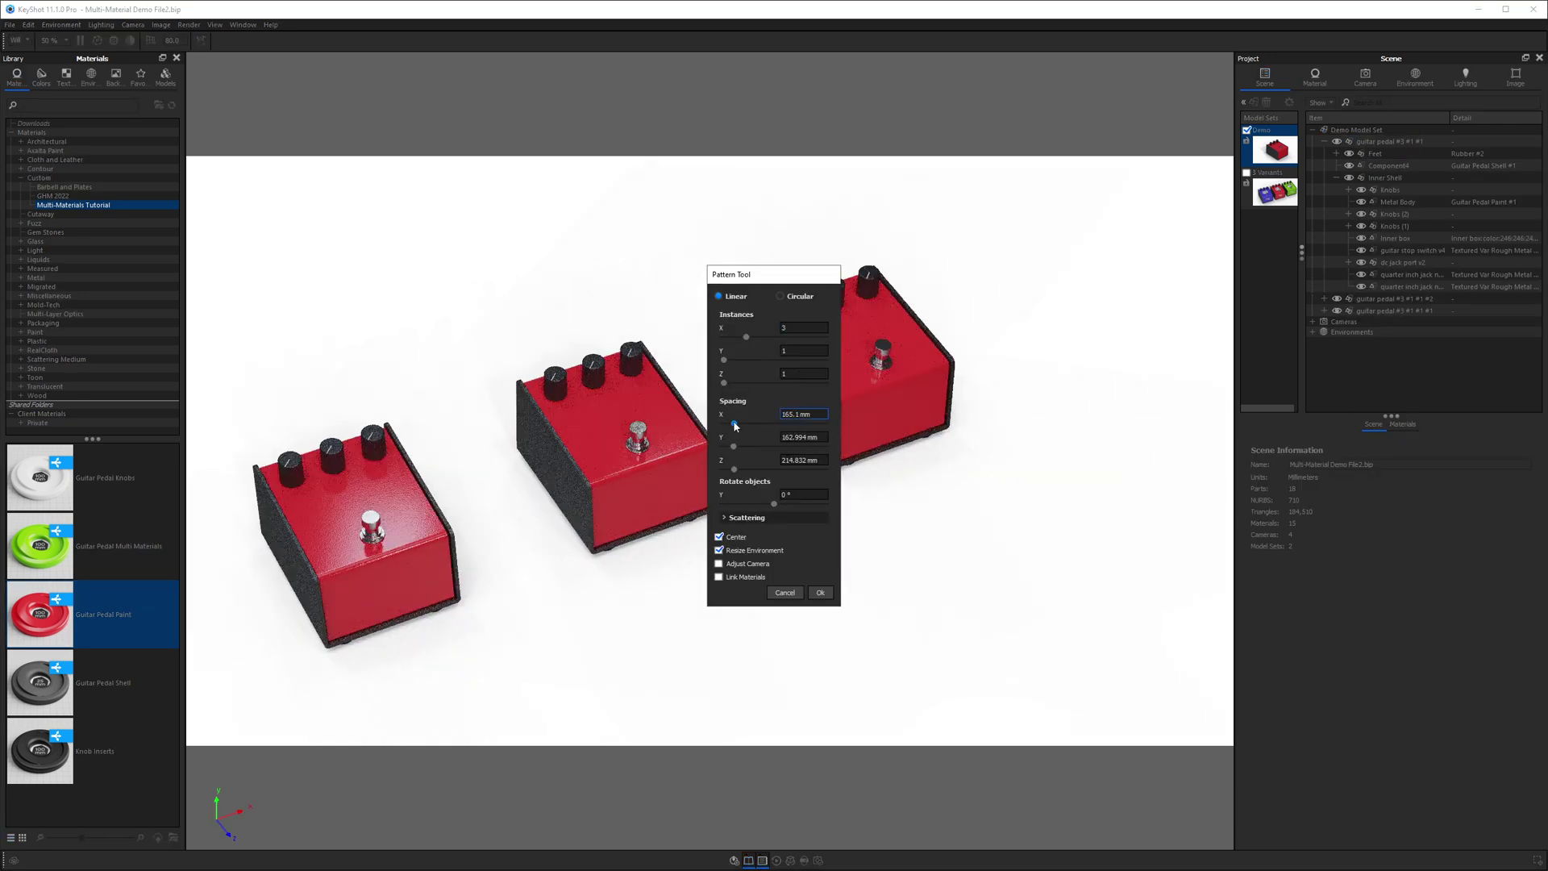
left_click_drag(734, 424, 732, 426)
left_click(819, 593)
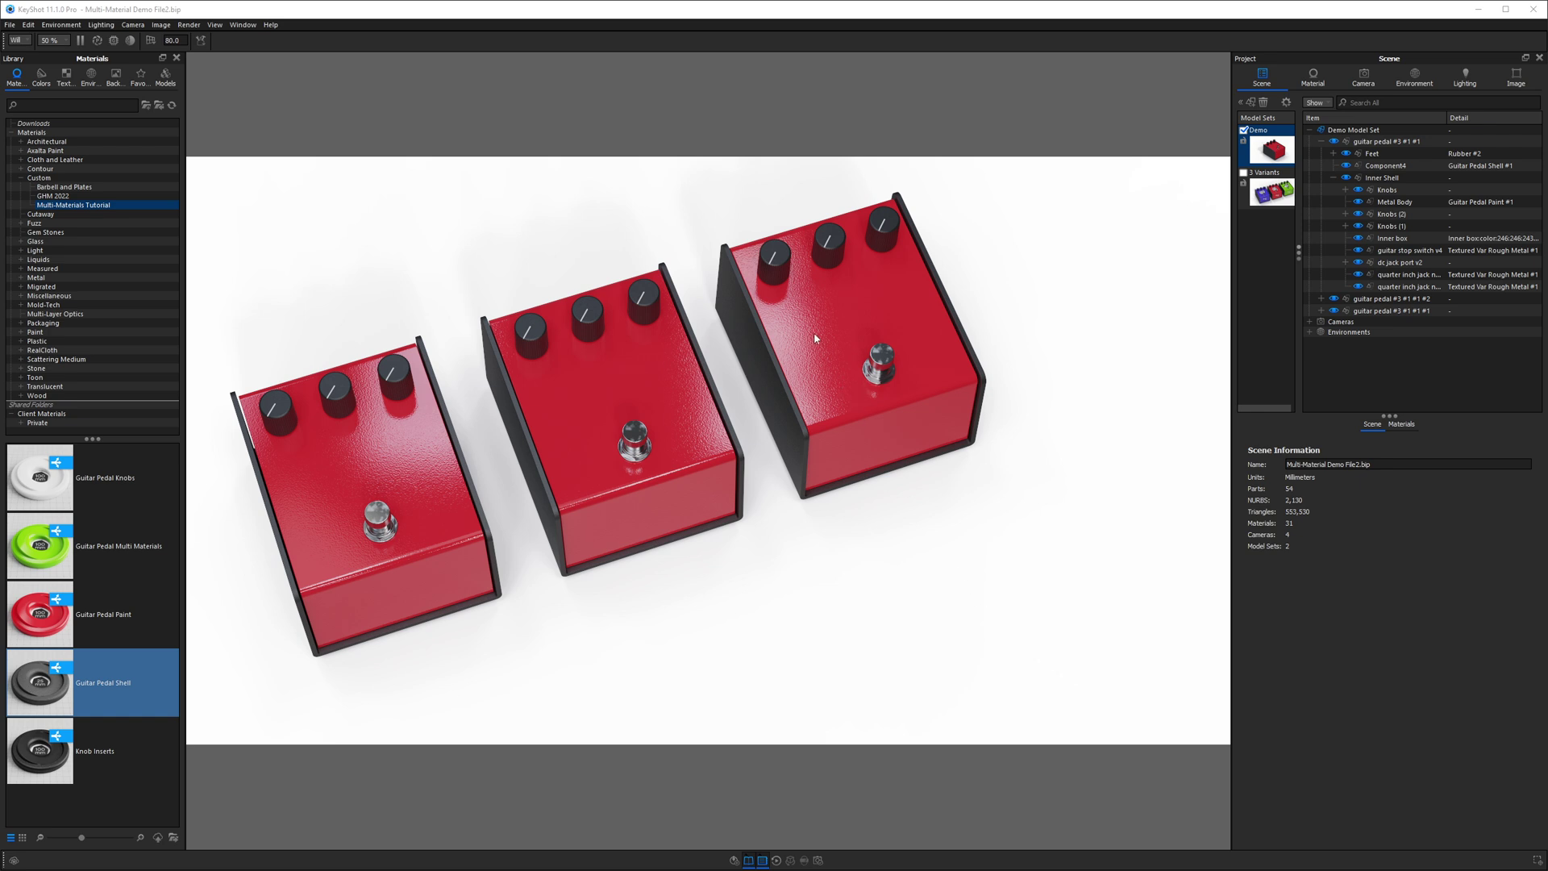
Set the pedal paint variants to green on the left, red in the middle and blue on the right
double_click(811, 325)
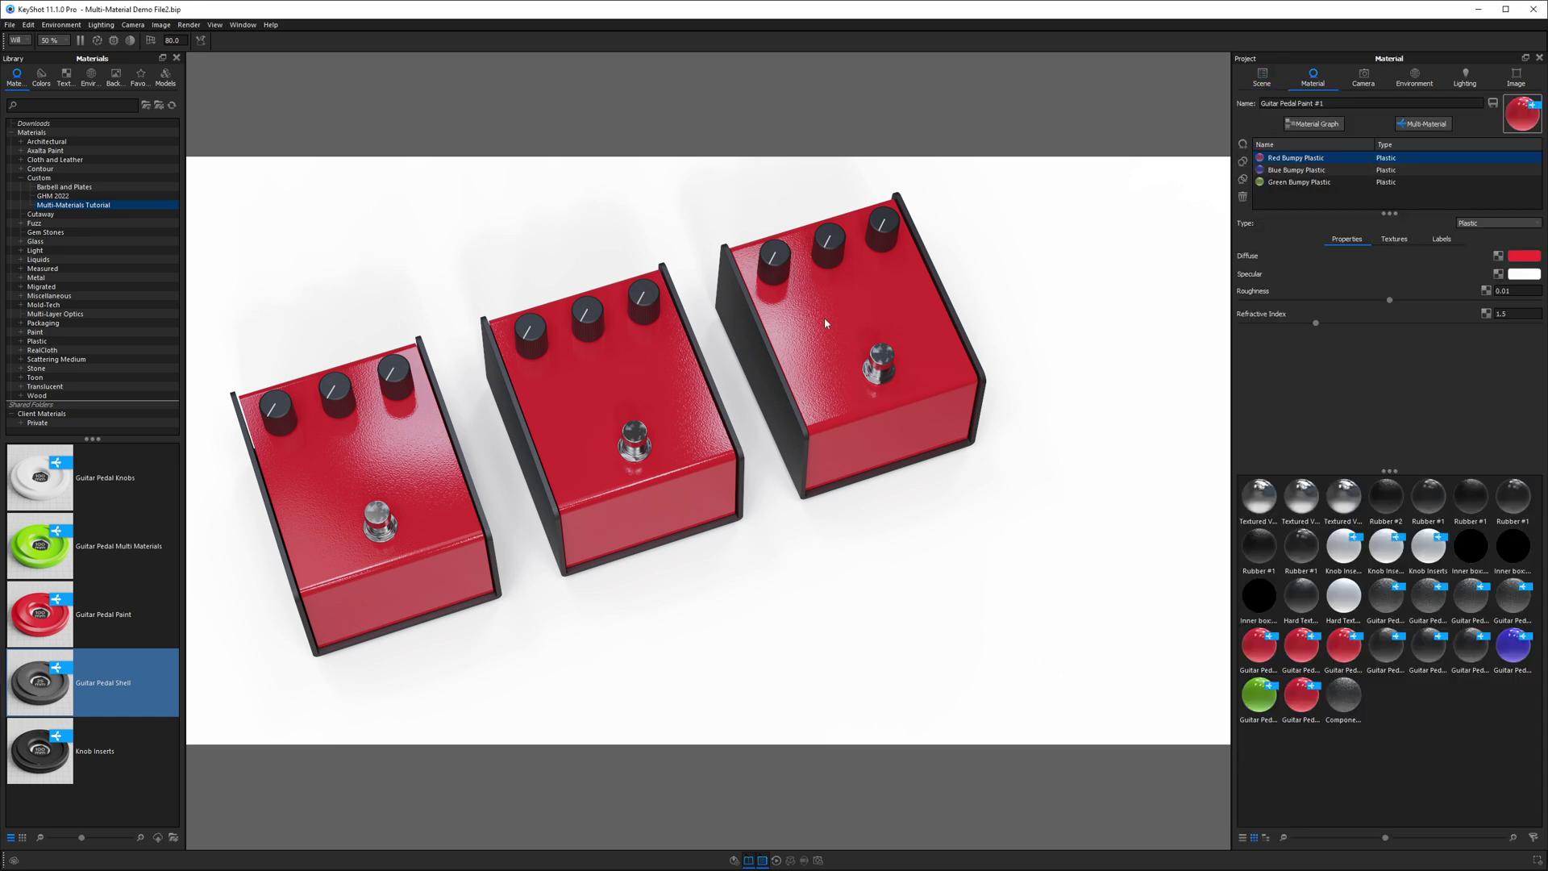
left_click(1286, 170)
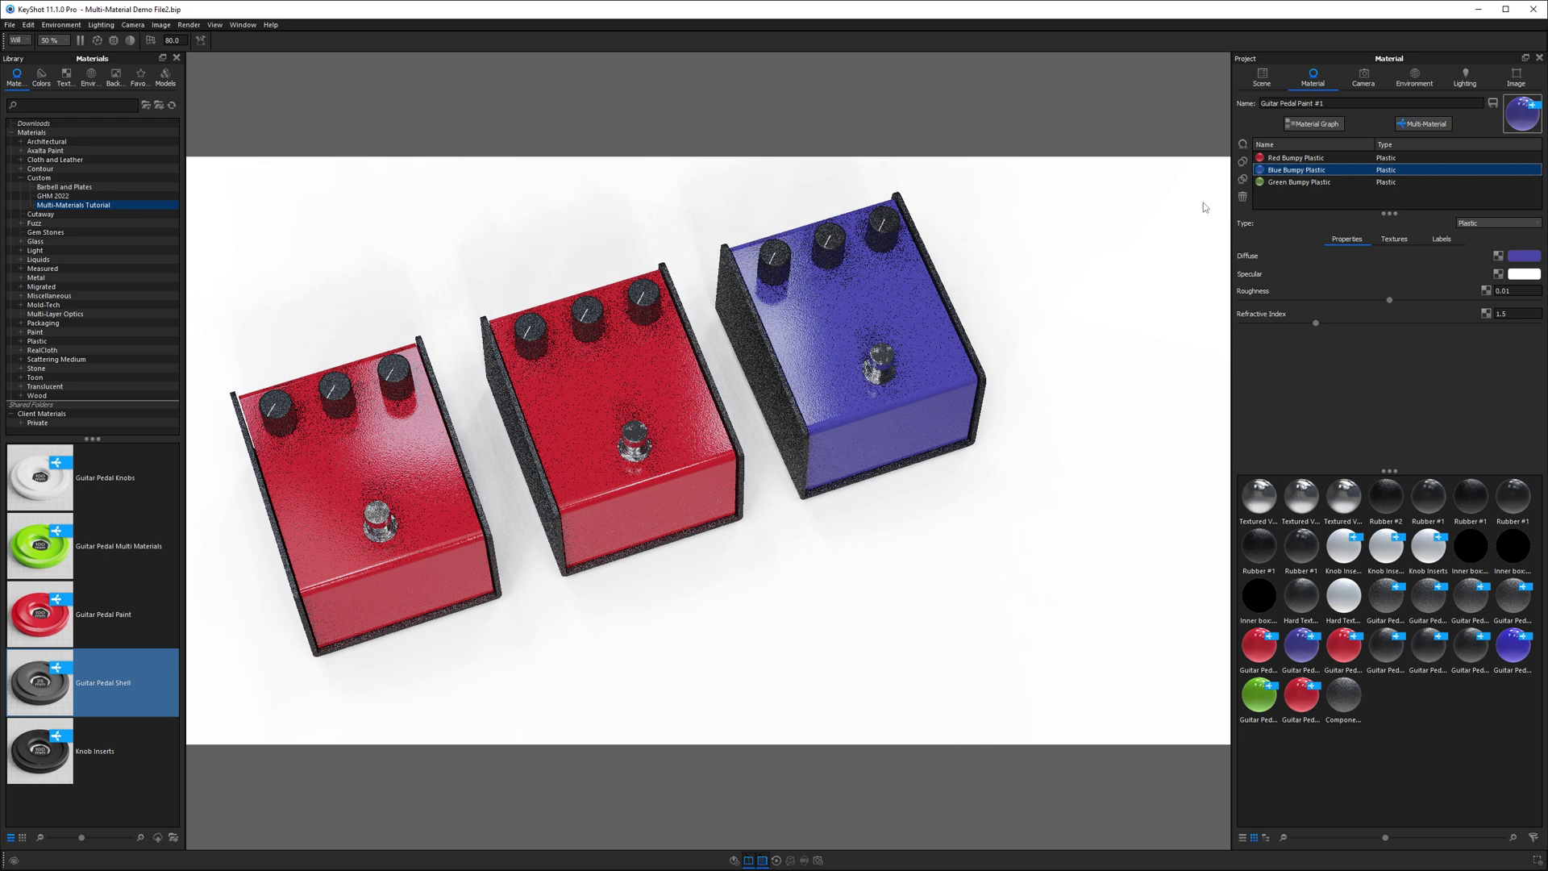
double_click(403, 446)
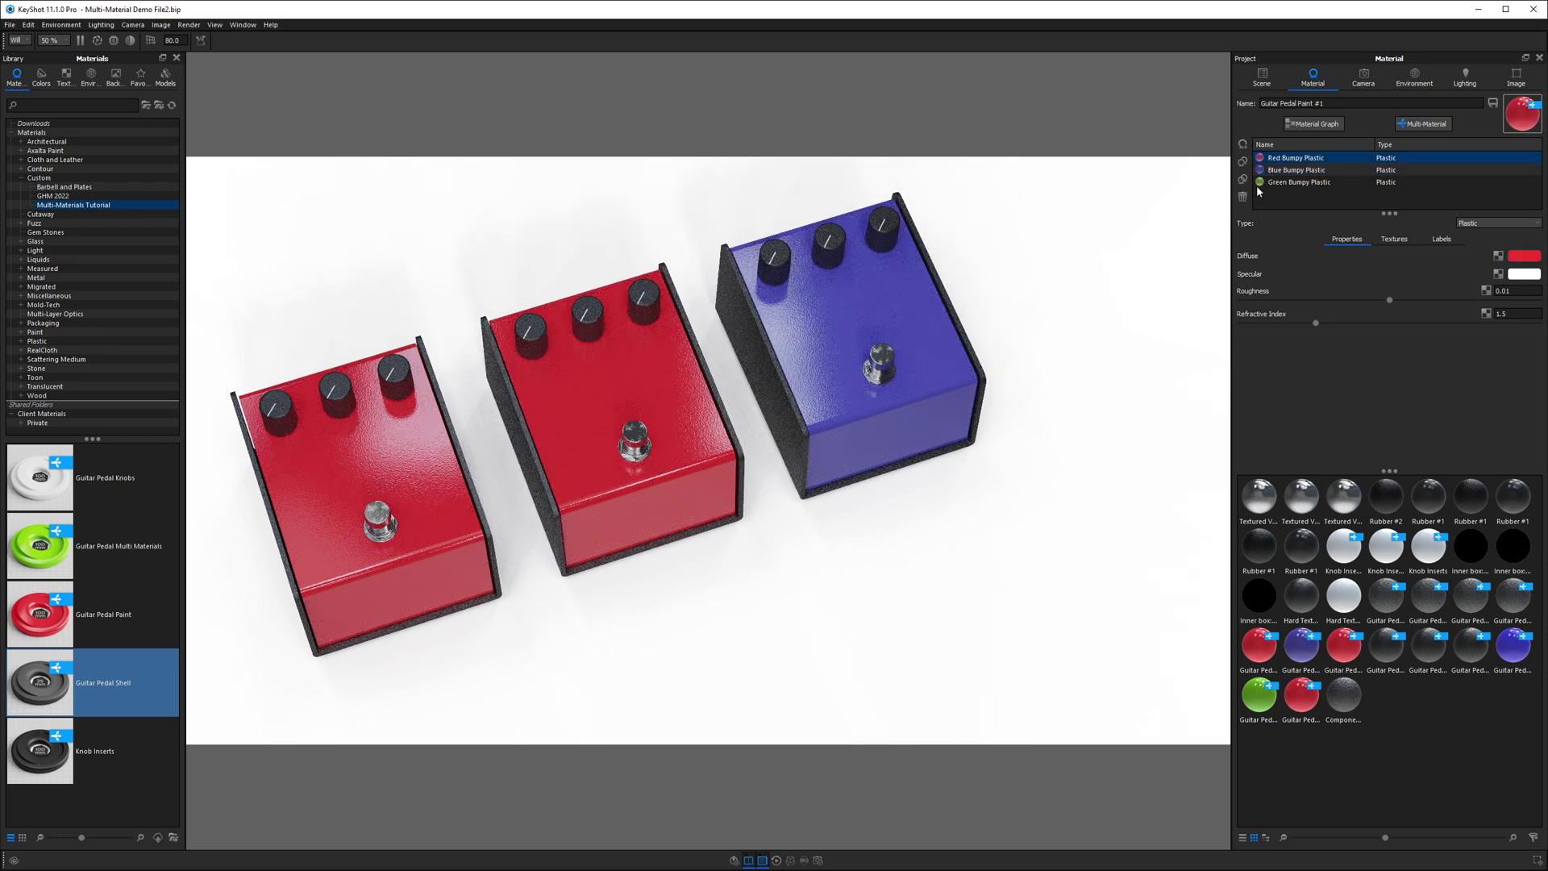
left_click(1290, 183)
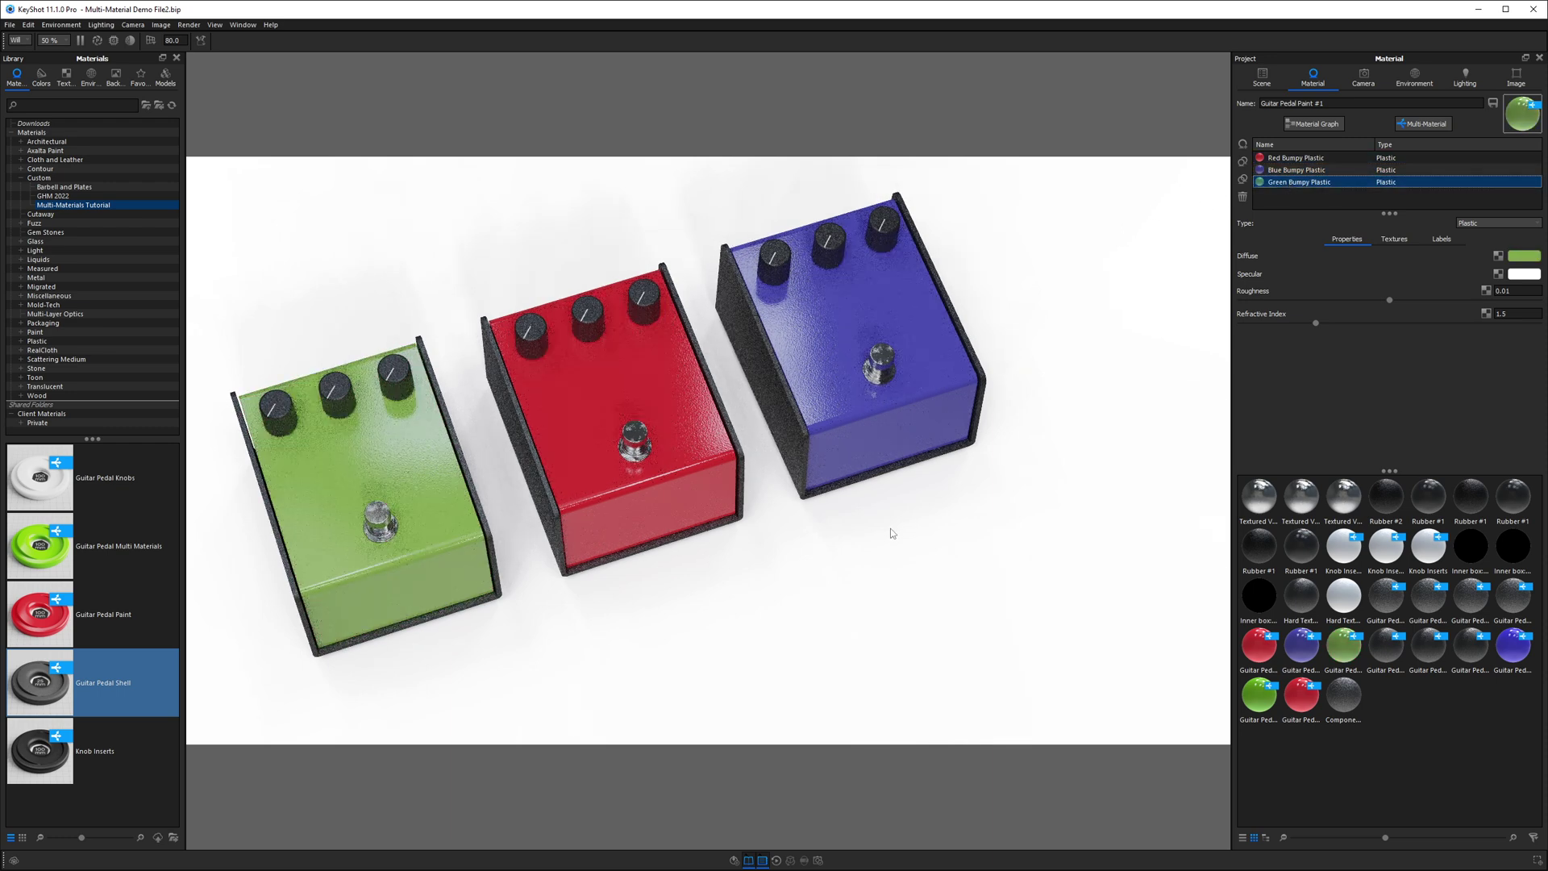
mouse_move(890, 529)
left_mouse_down()
mouse_move(893, 510)
mouse_move(879, 526)
left_mouse_up()
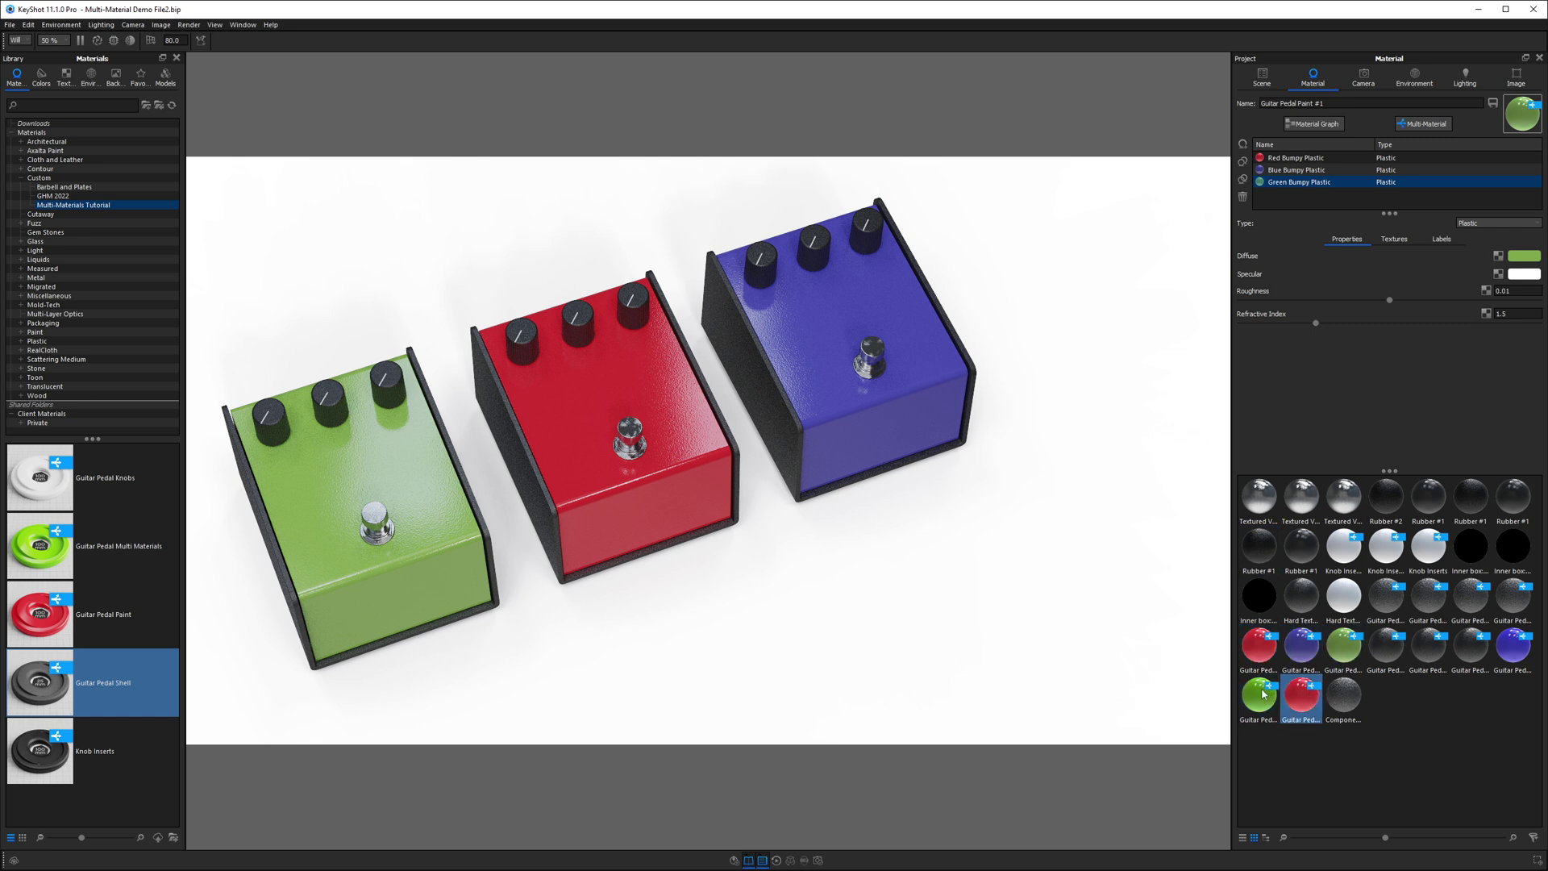
Link the three Guitar Pedal Paint materials into one, then switch the shared variant to blue, then red
left_click(1539, 824)
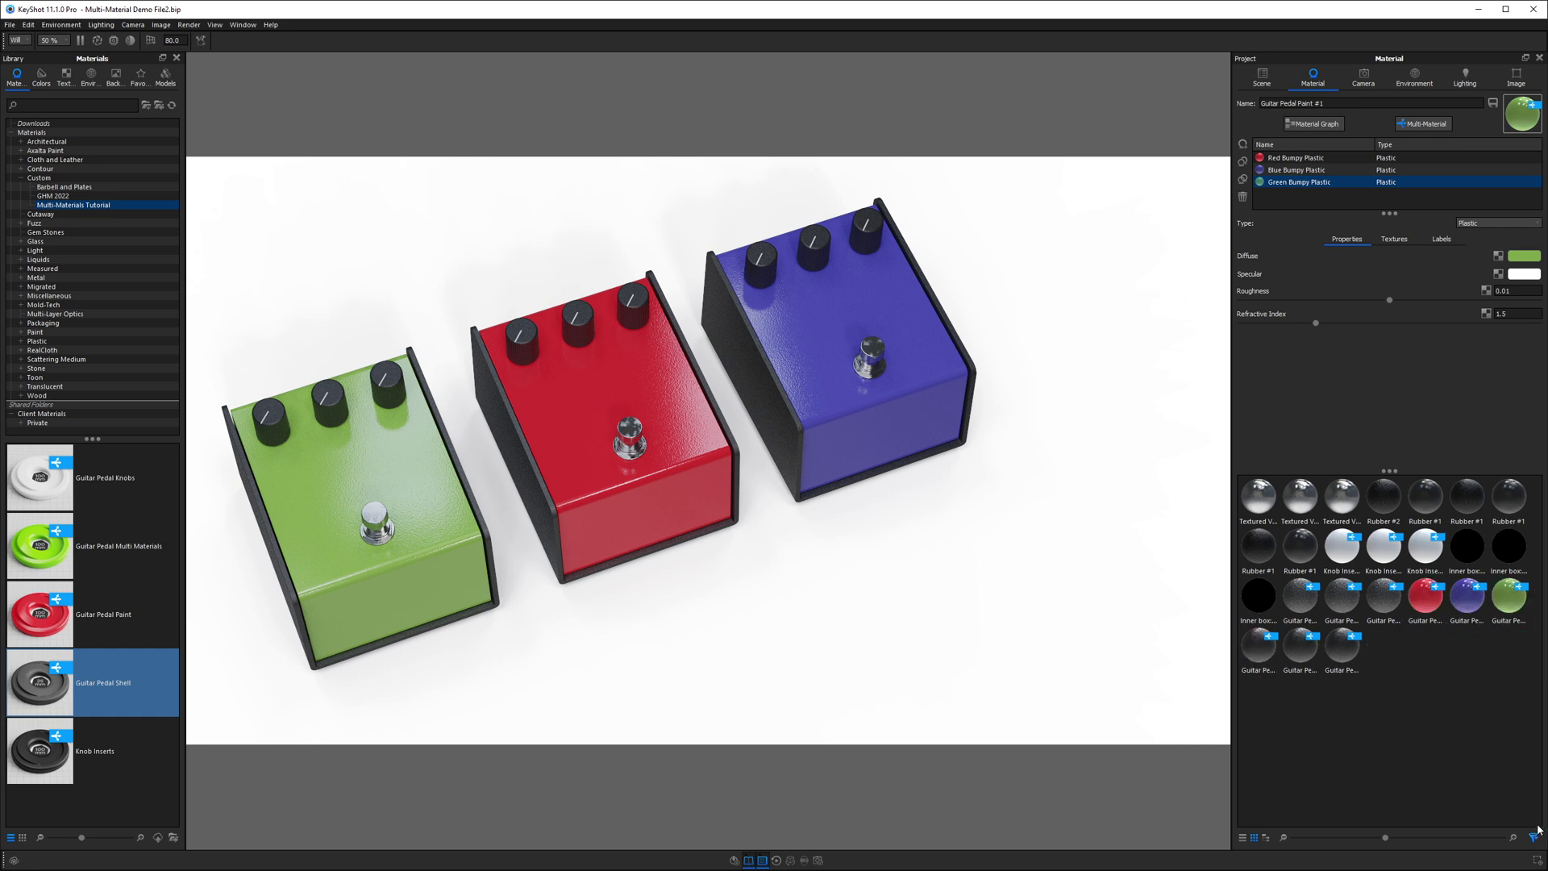
left_click_drag(1429, 658, 1517, 607)
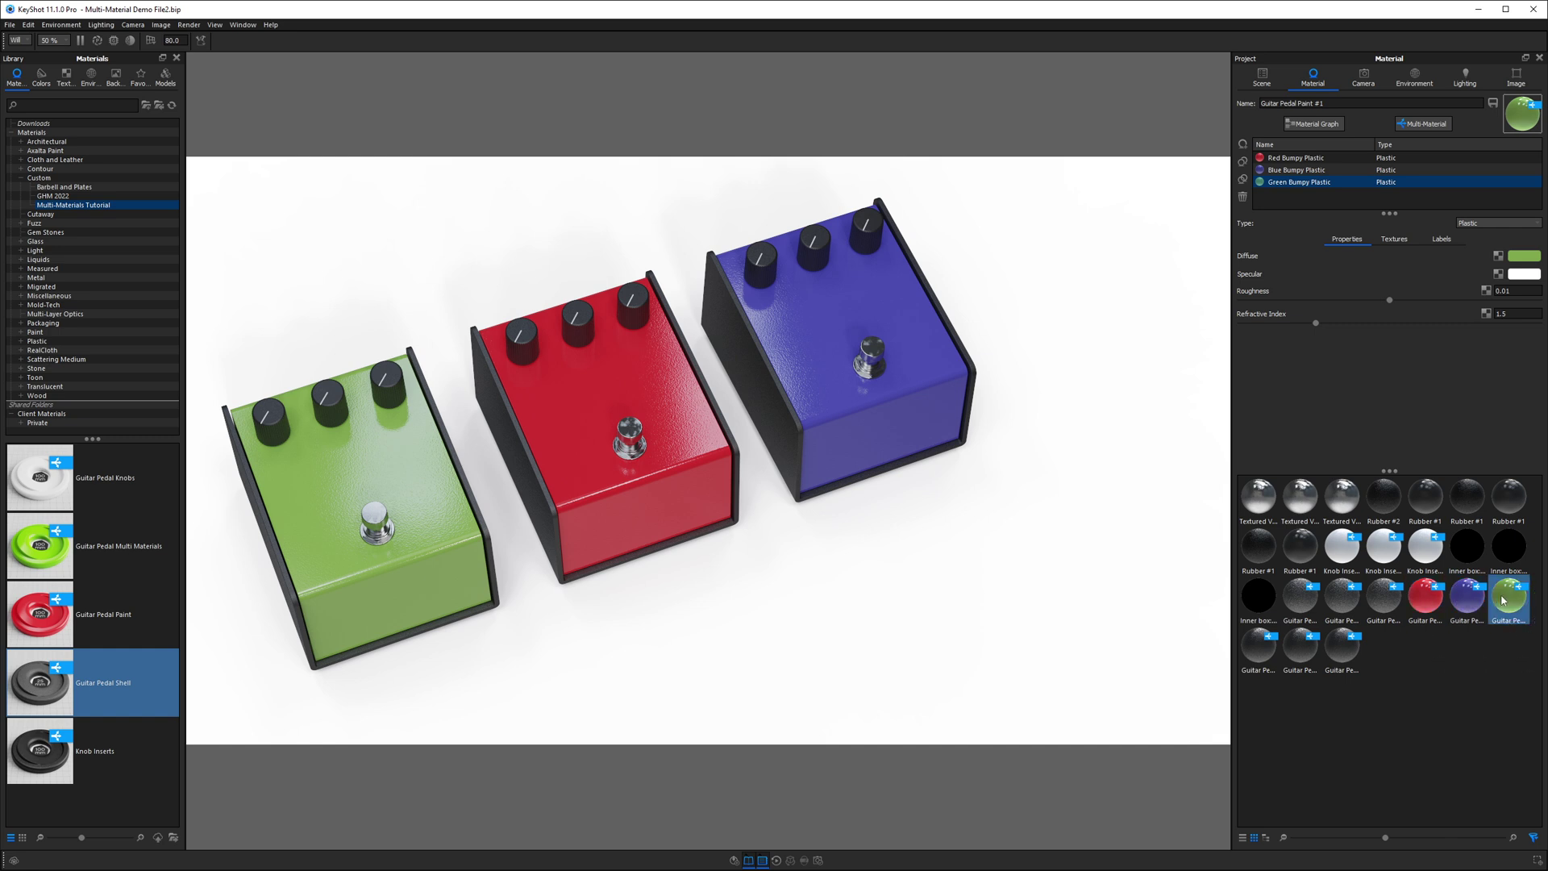
right_click(1426, 600)
left_click(1431, 631)
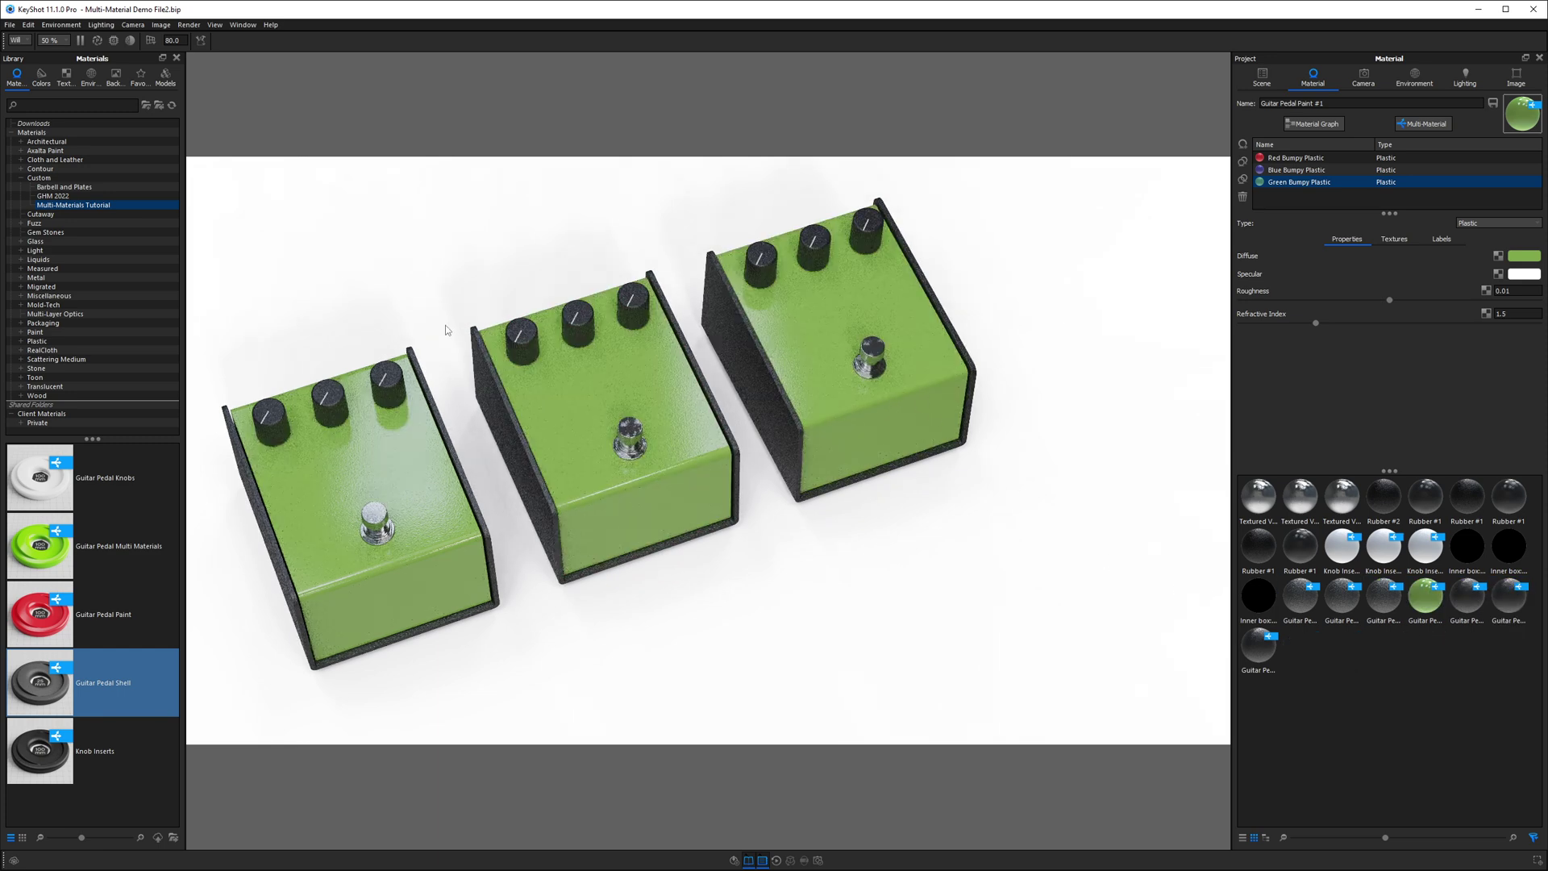
left_click(1293, 170)
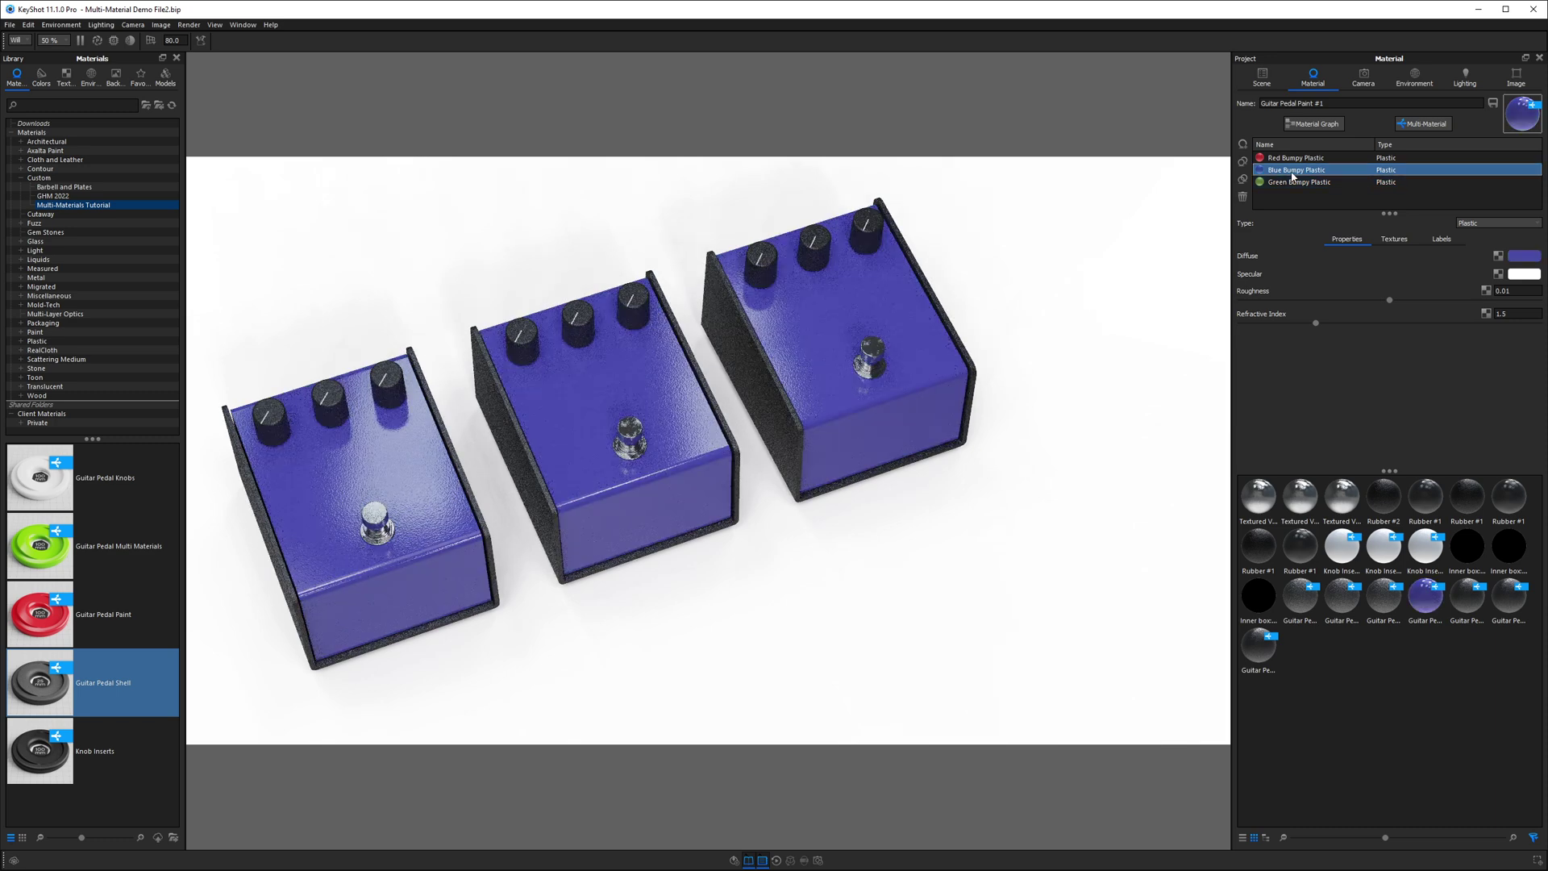
left_click(1291, 159)
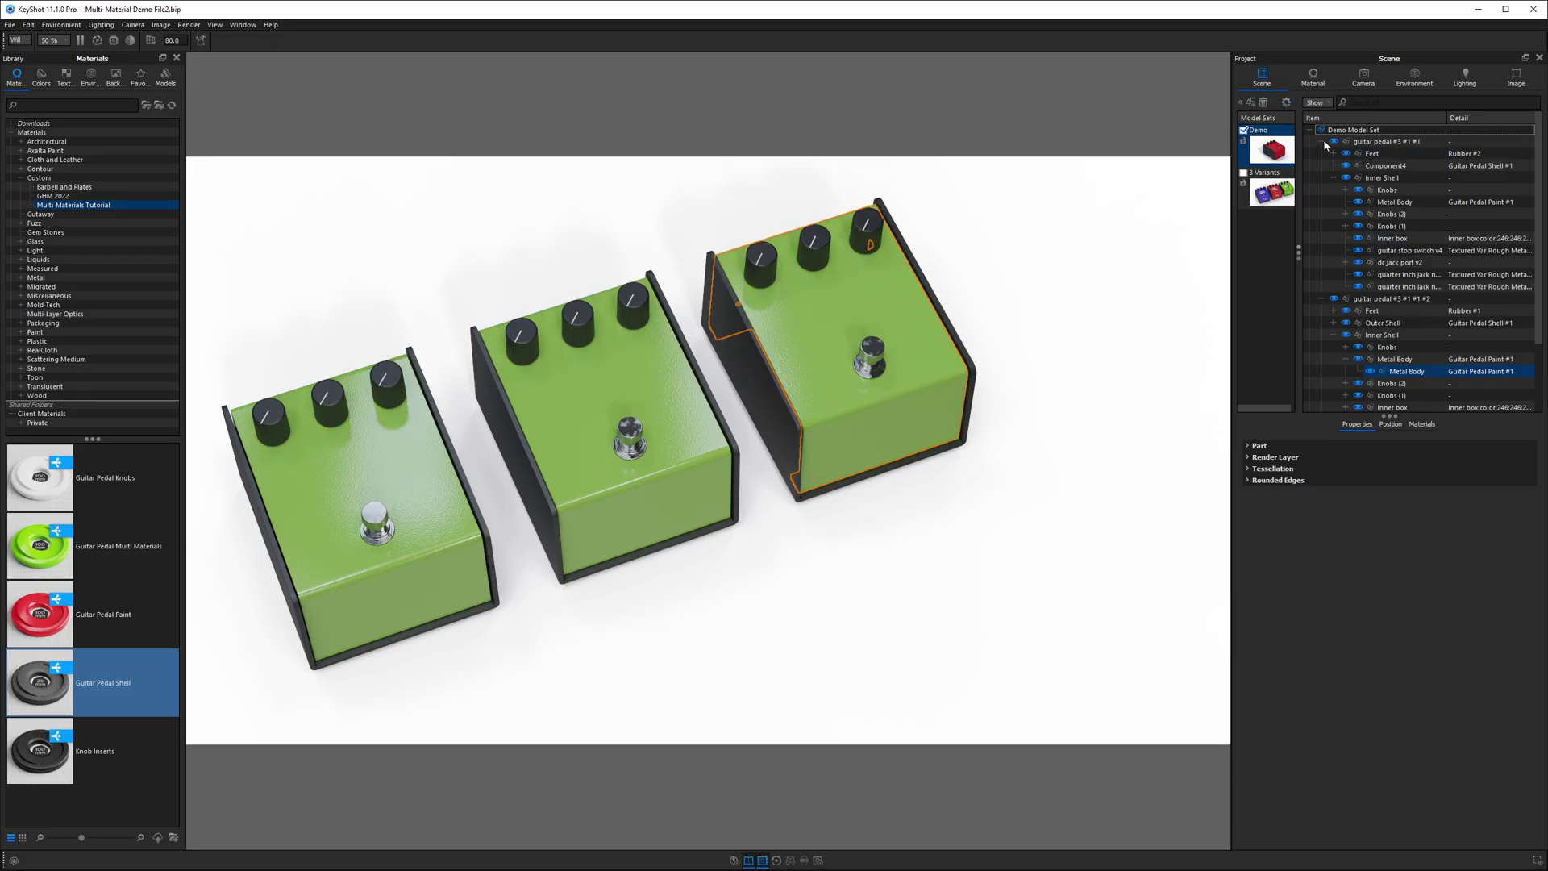
Hide the left and right pedals and switch to the Camera 5 view
left_click(1322, 144)
left_click(1332, 142)
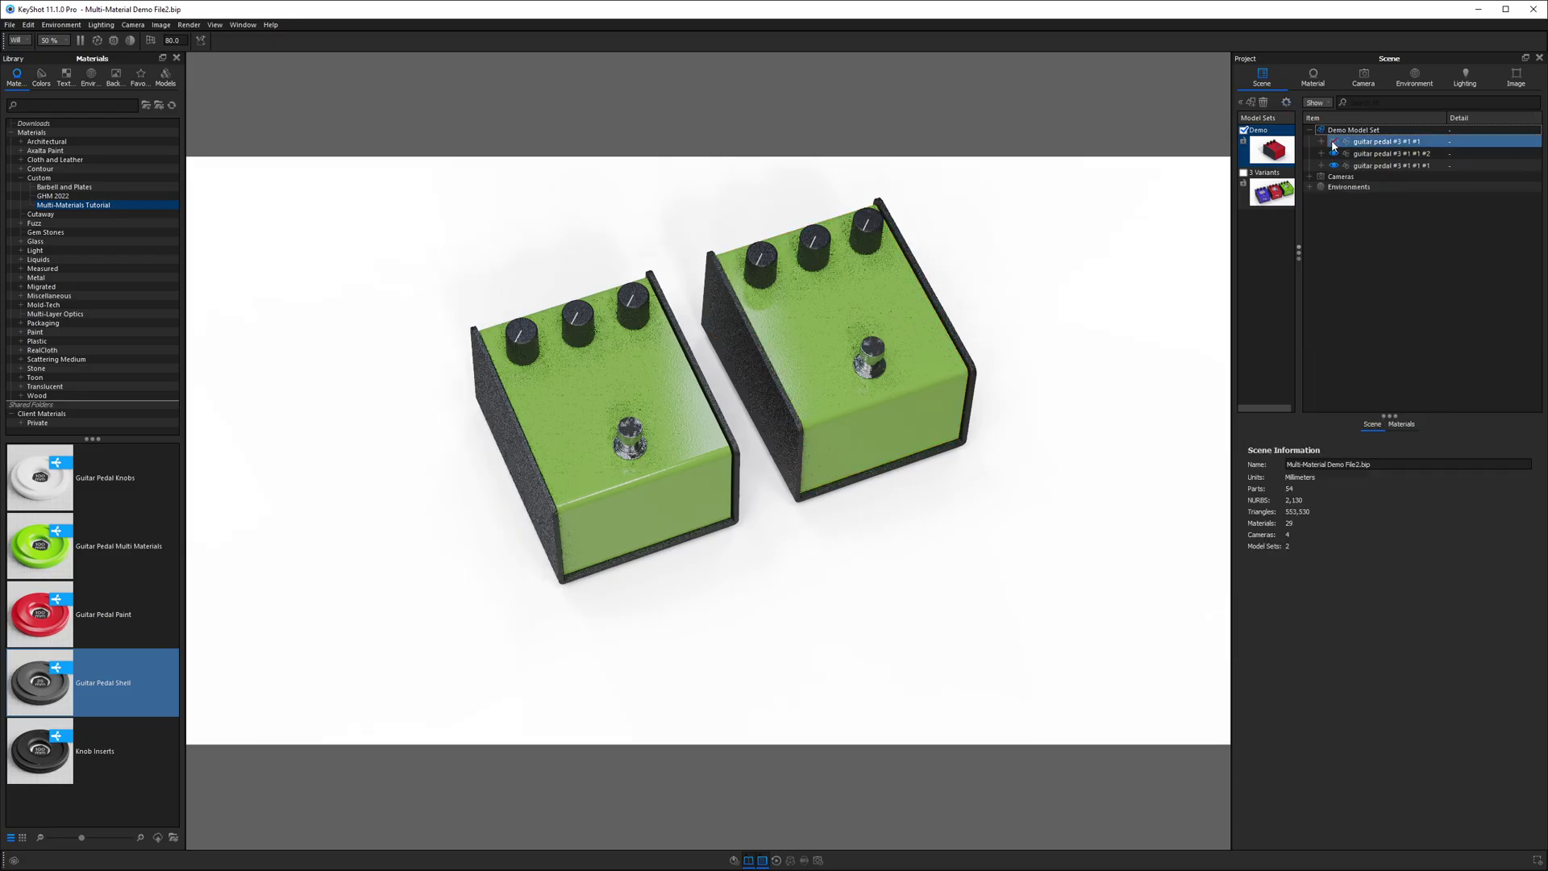
left_click(1335, 153)
left_click_drag(885, 477, 864, 459)
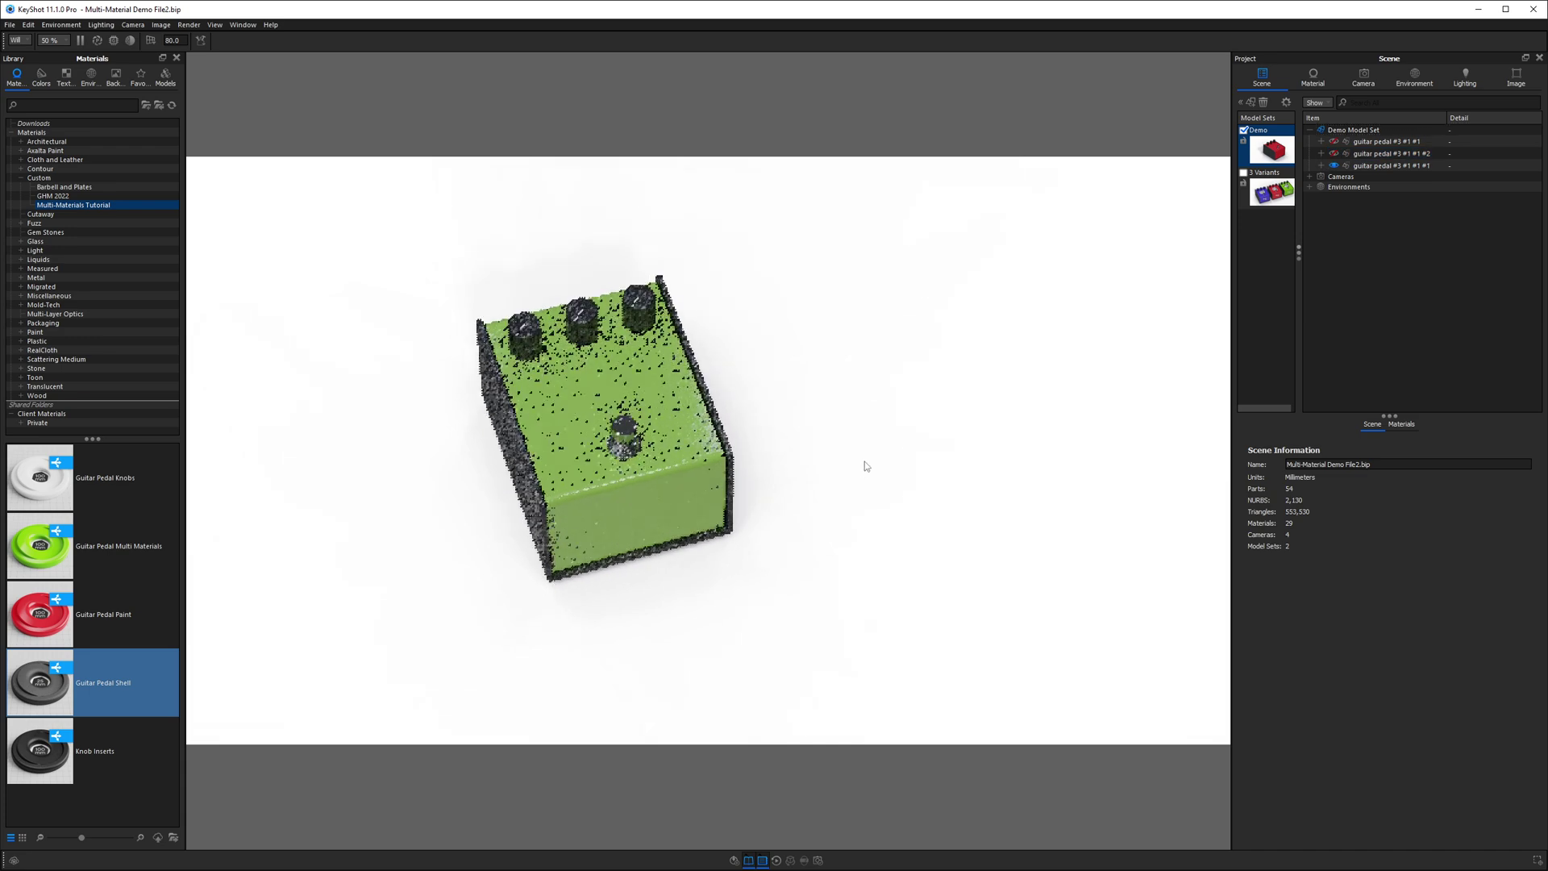
left_click(1364, 76)
left_click(1371, 141)
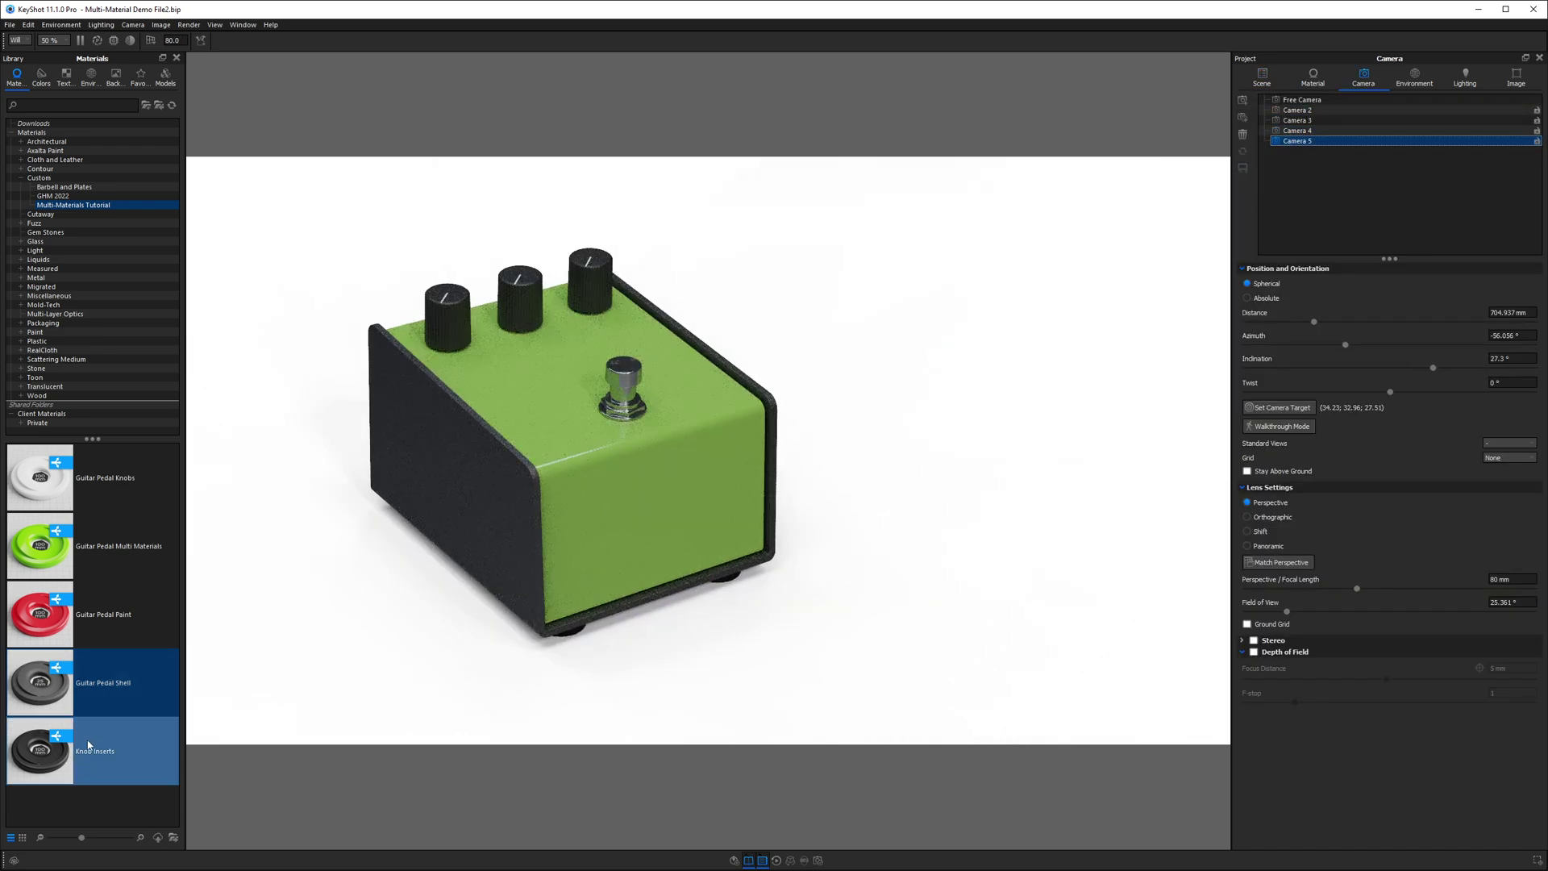
Drop the library shell multi-material onto the pedal shell without linking duplicate materials
left_click_drag(89, 745, 414, 449)
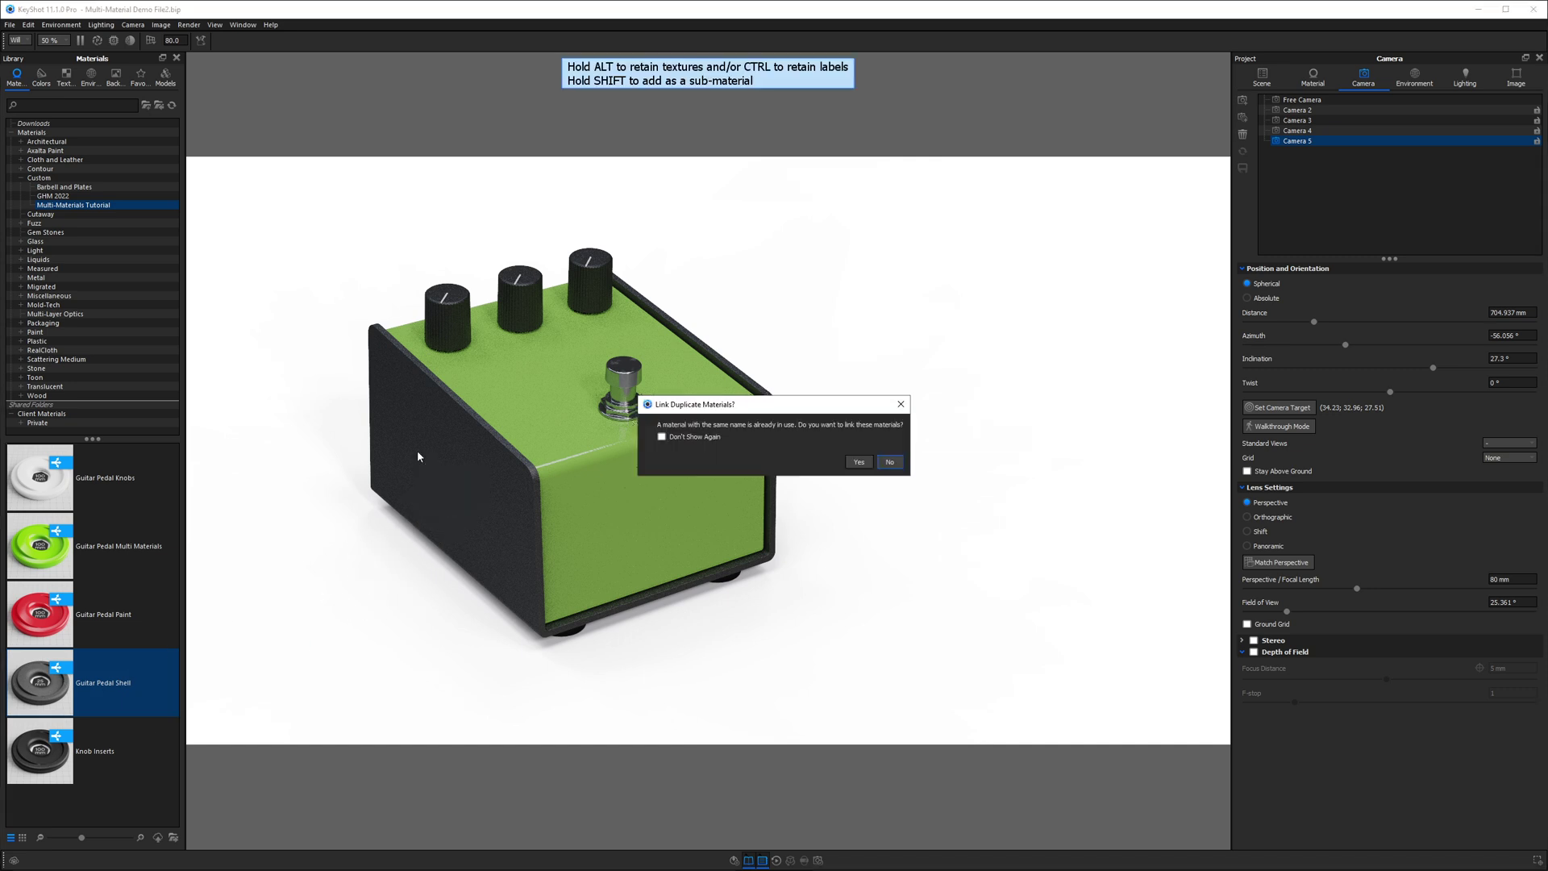
left_click(890, 462)
double_click(482, 470)
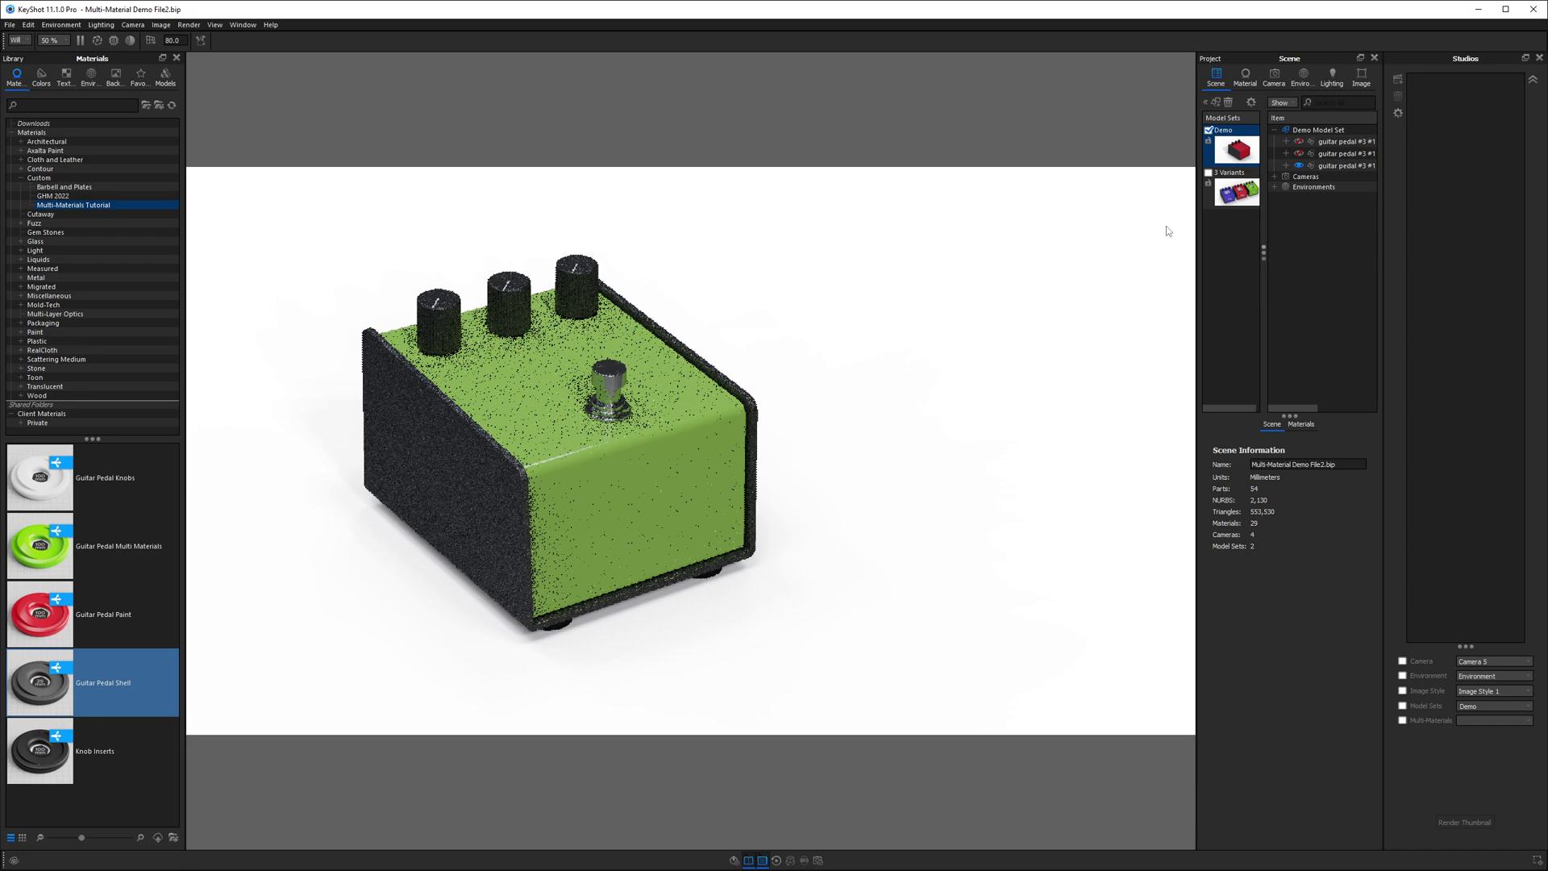
Add a new studio that includes the Demo model set
left_click(1396, 80)
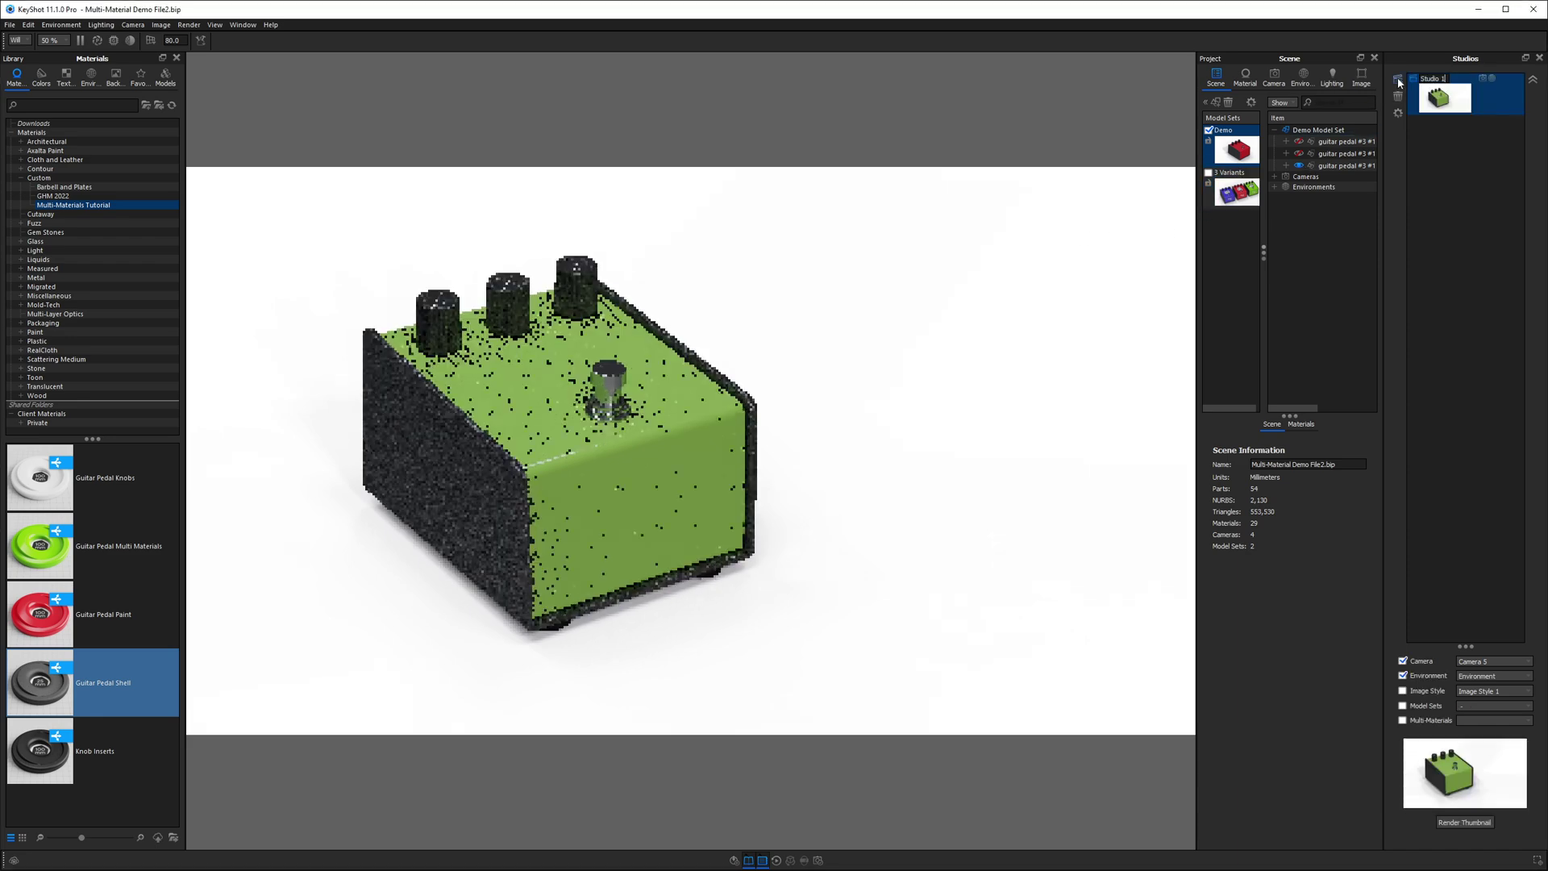
left_click_drag(1190, 228, 1124, 227)
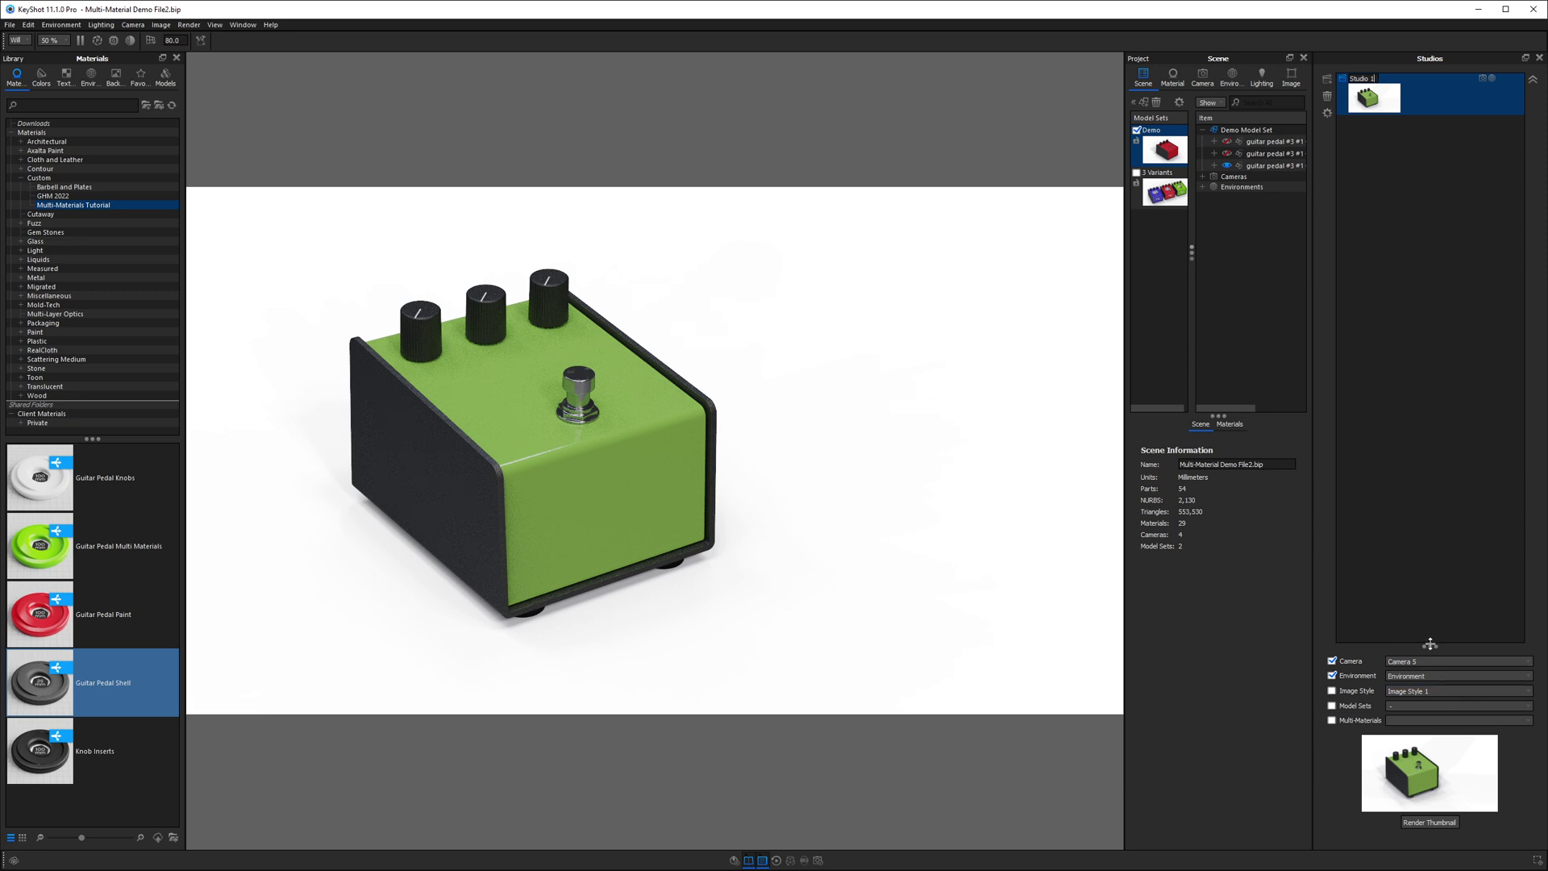
left_click_drag(1430, 643, 1400, 412)
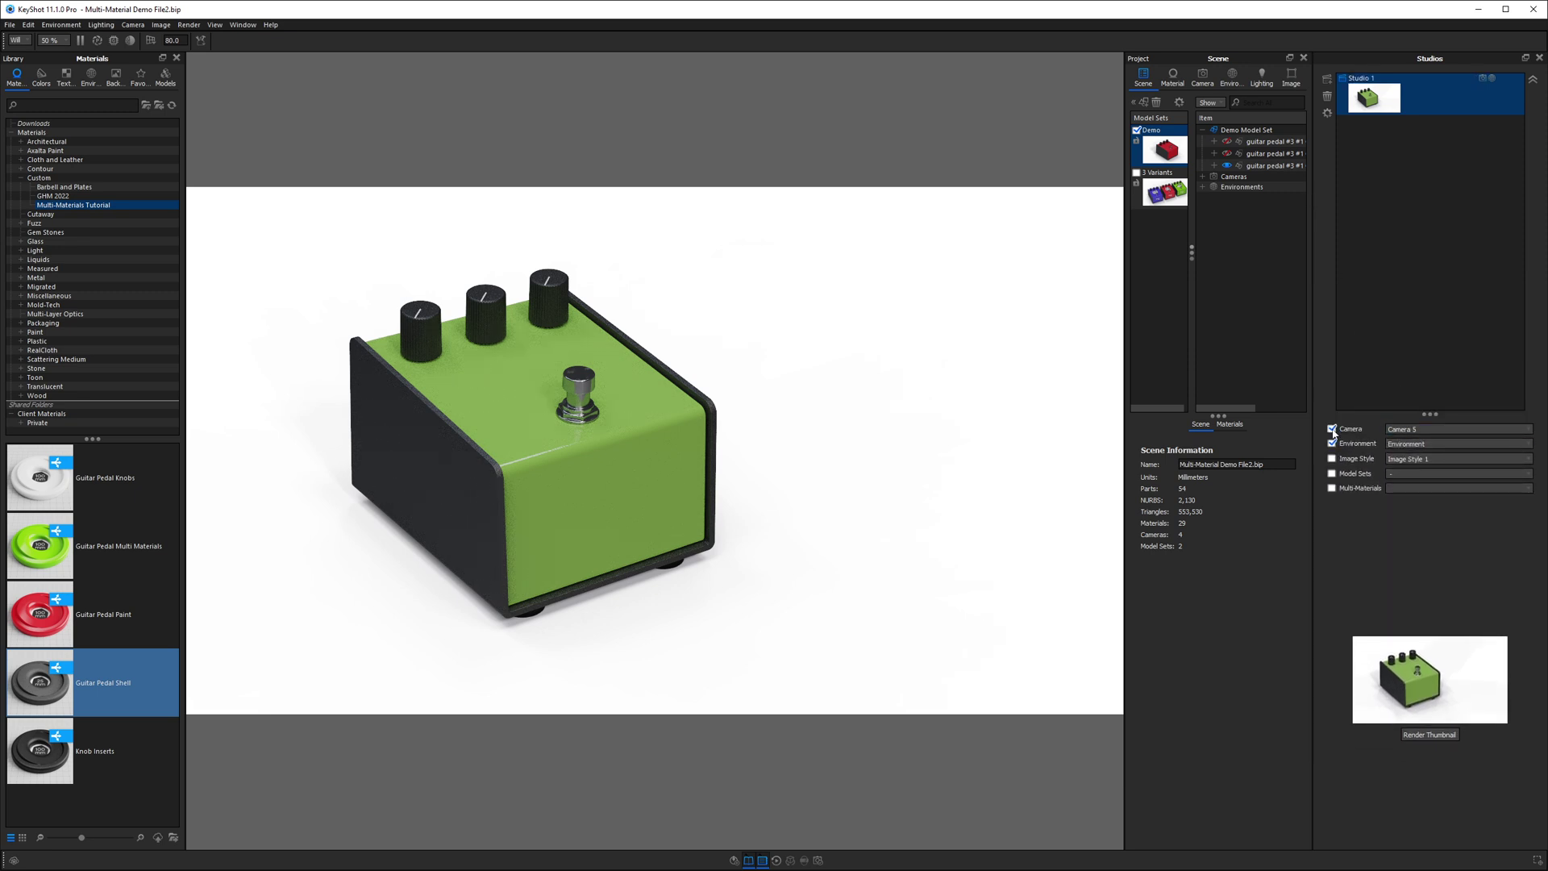
left_click(1365, 436)
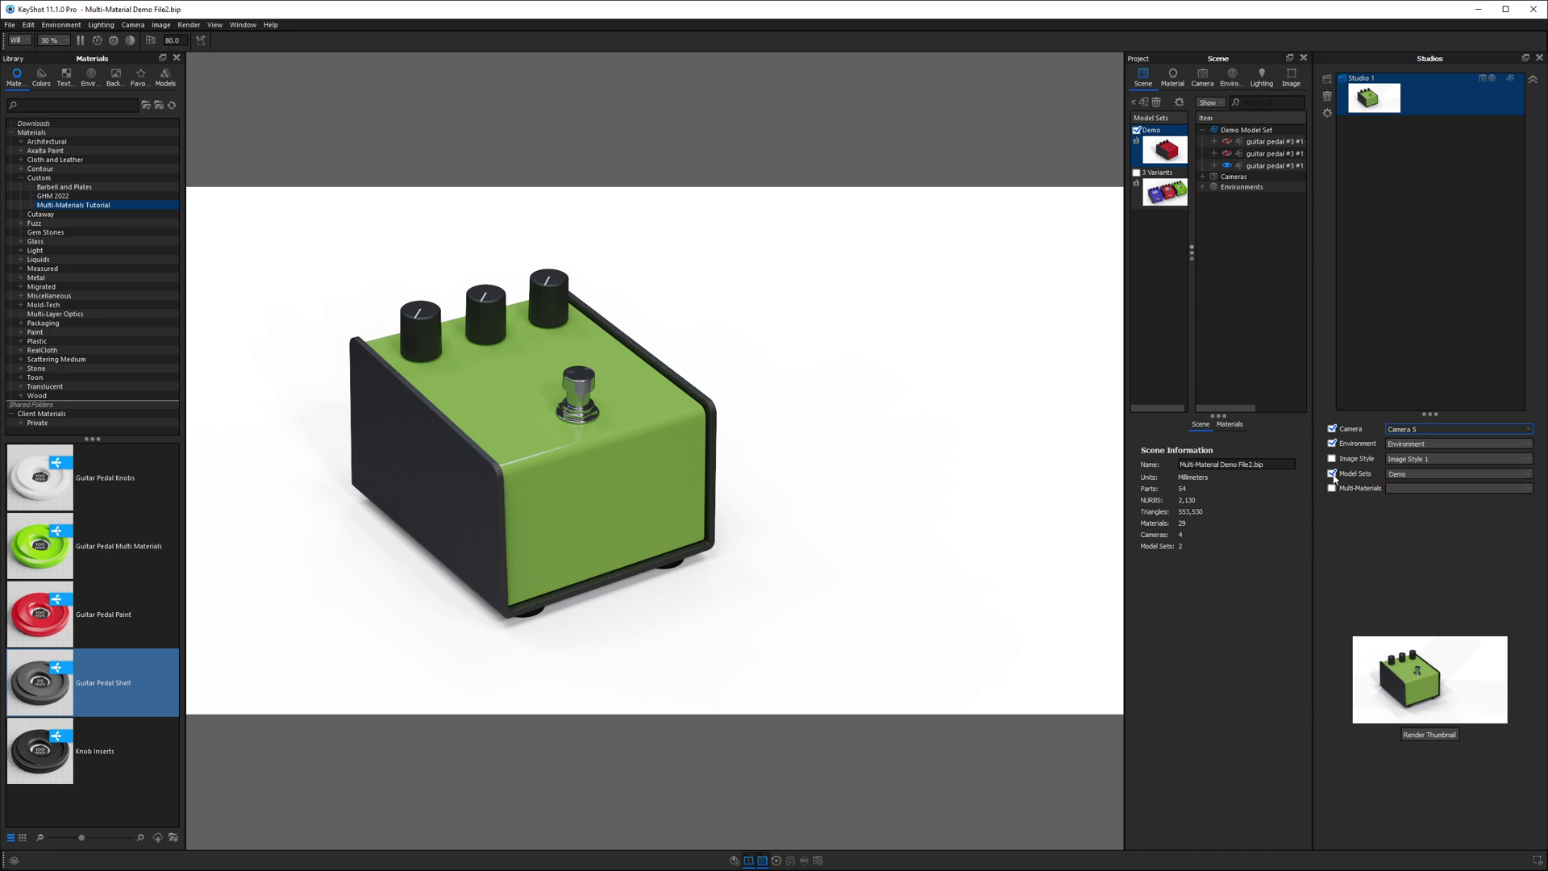
left_click(1397, 476)
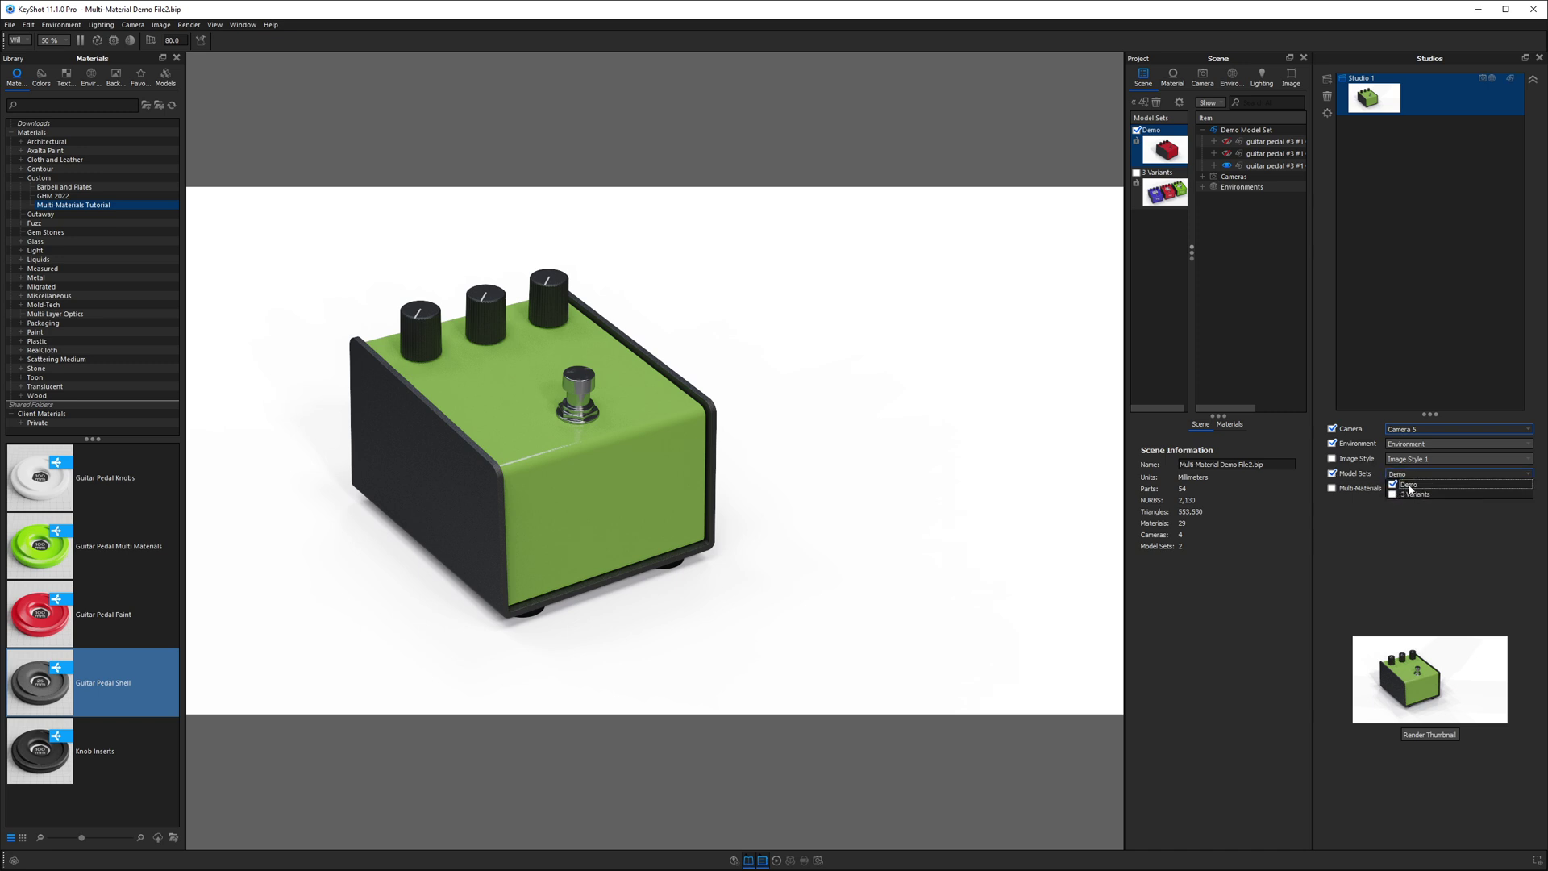
left_click(1403, 522)
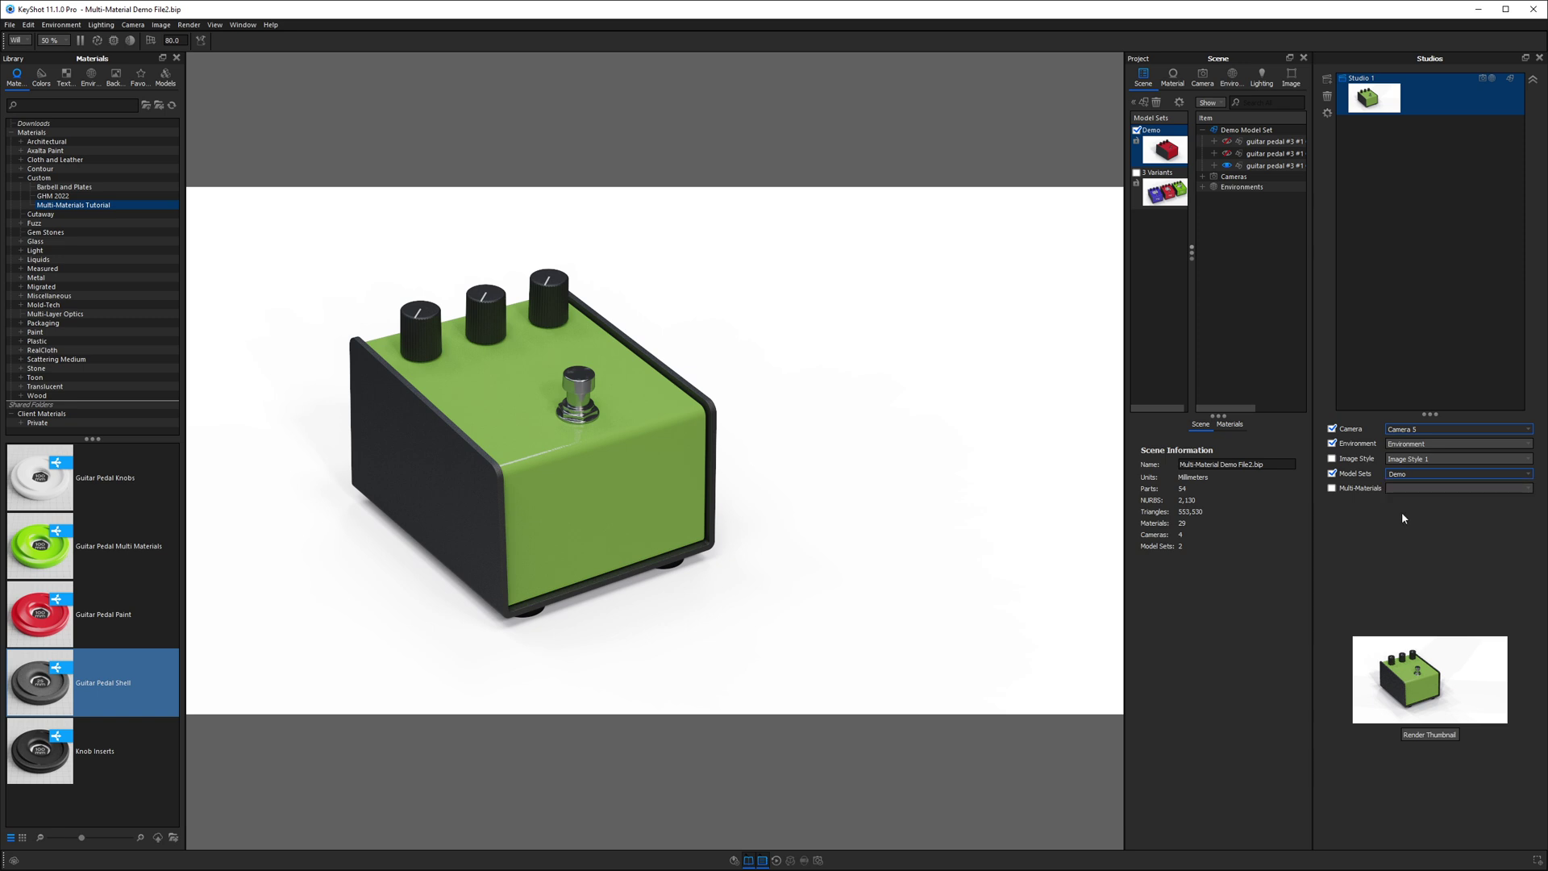
Add Guitar Pedal Paint #1 to the studio's multi-materials, set to Blue Bumpy Plastic
left_click(1332, 488)
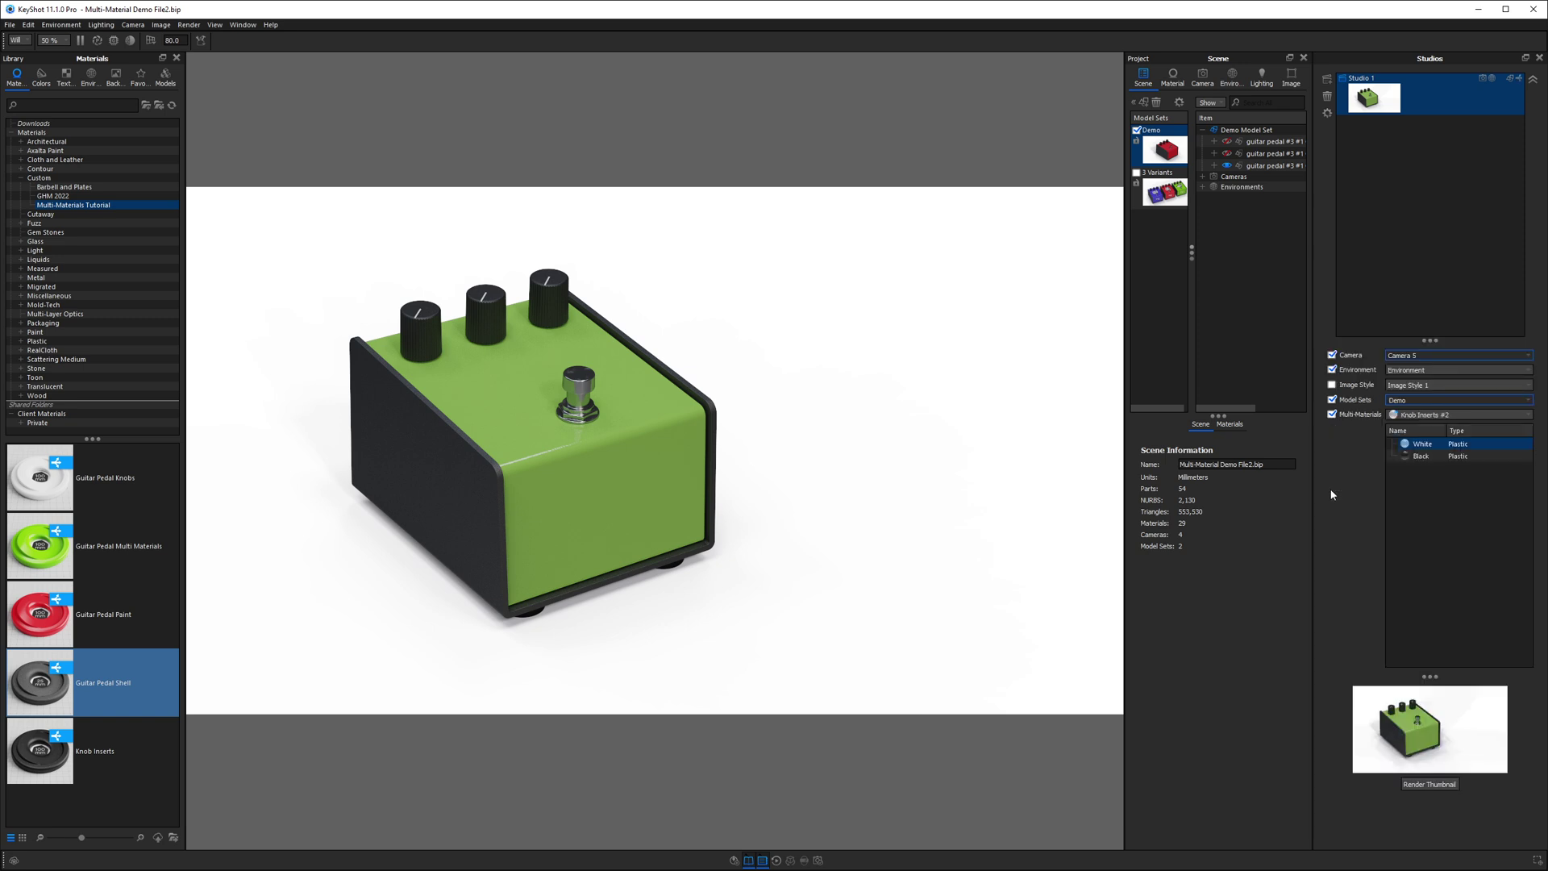
left_click(1421, 417)
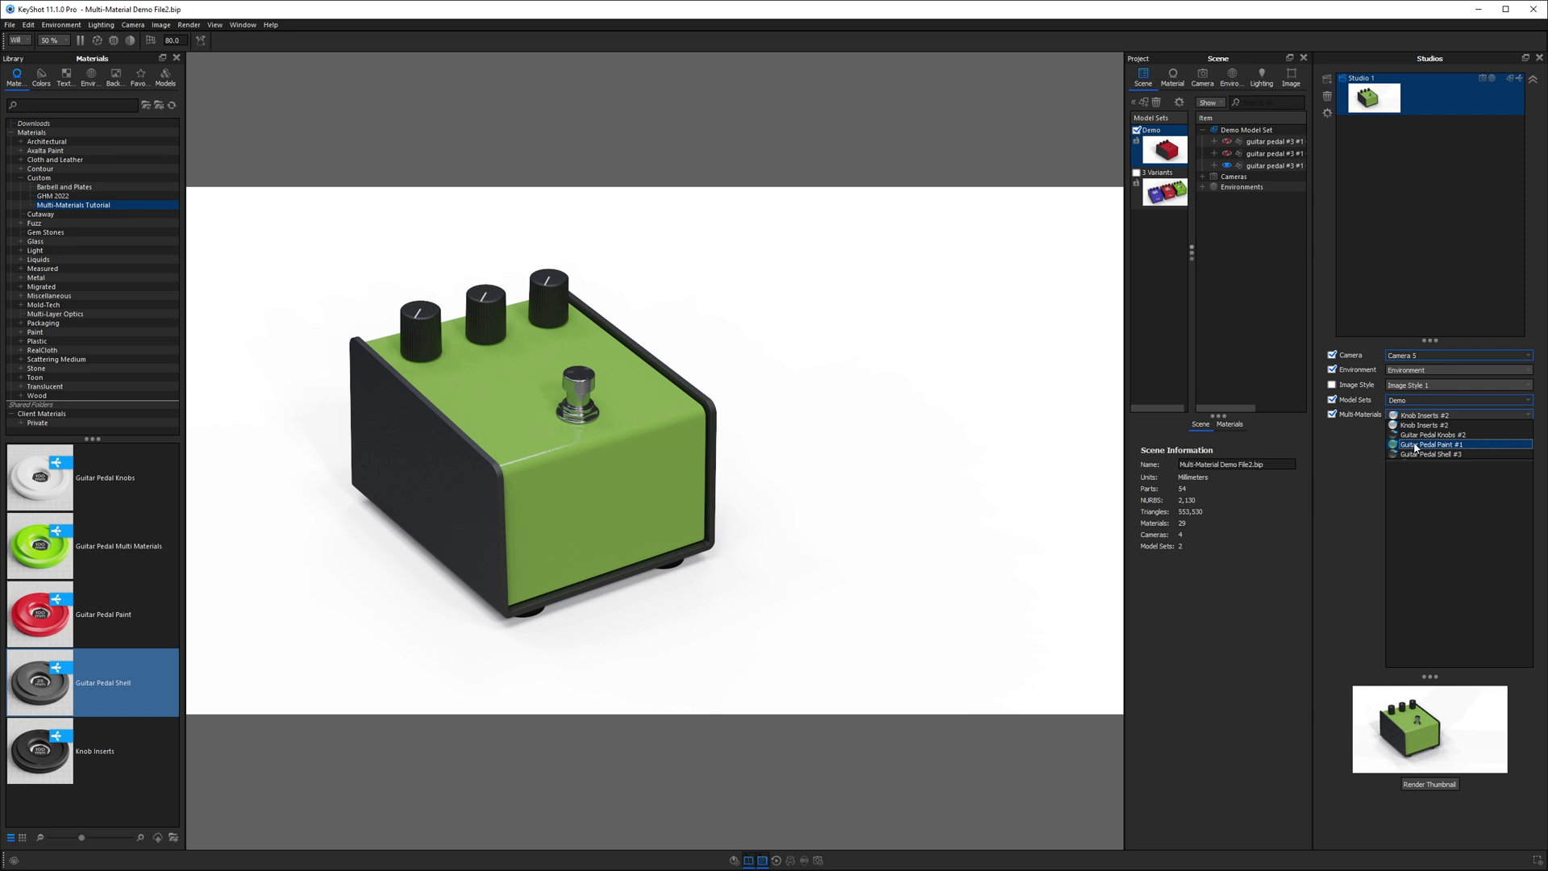
left_click(1415, 445)
left_click(1426, 456)
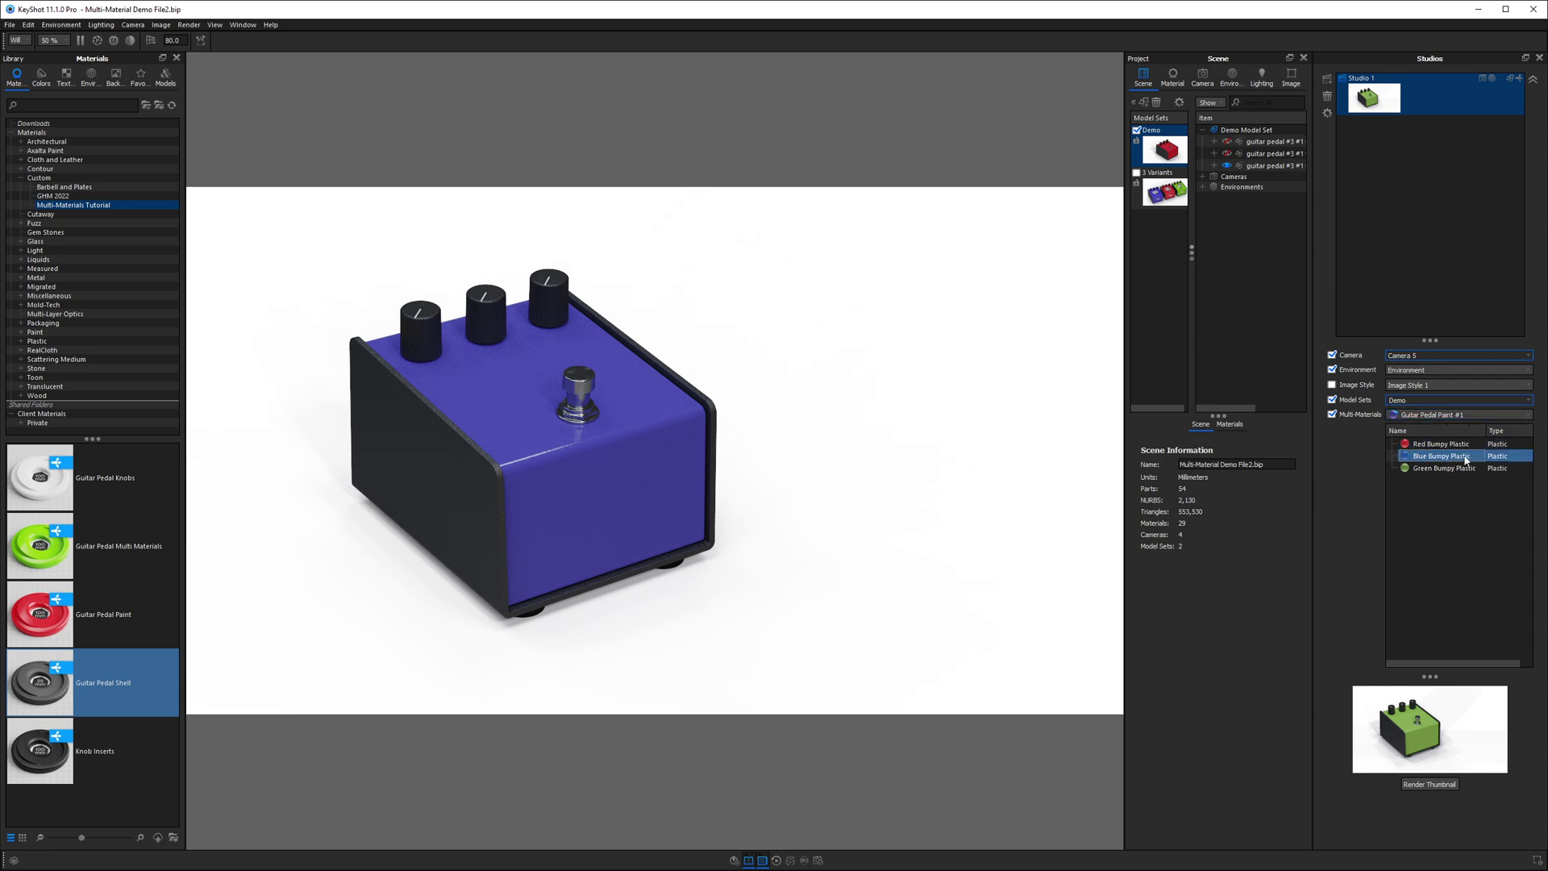
Make the pedal sides white and rename Studio 1 to 'Blue and White'
scroll(1452, 415, "down", 2)
left_click(1417, 444)
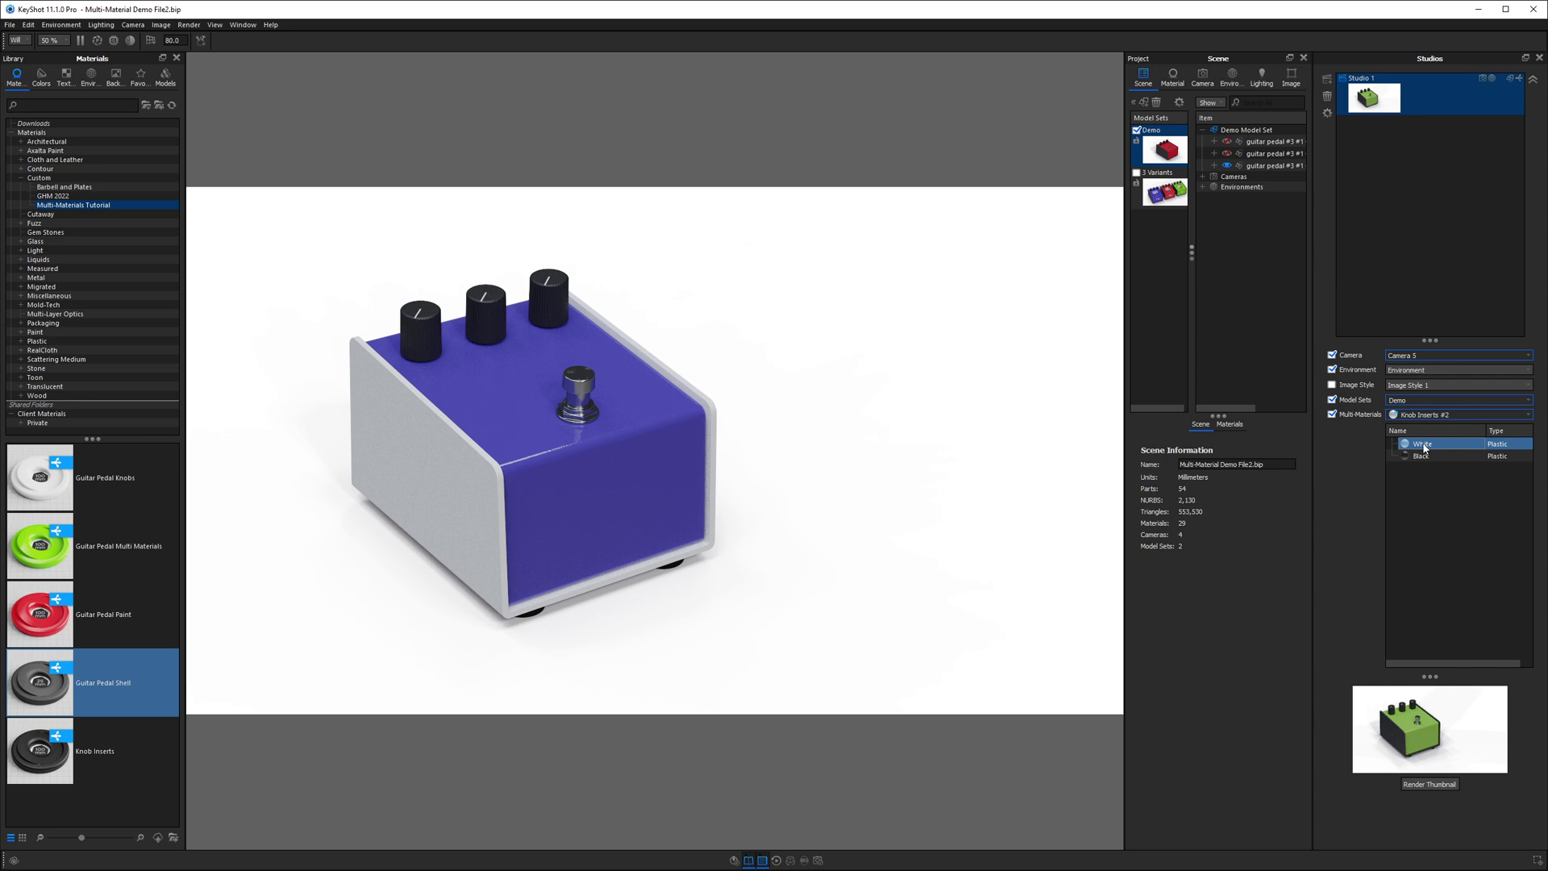
scroll(1419, 415, "down", 2)
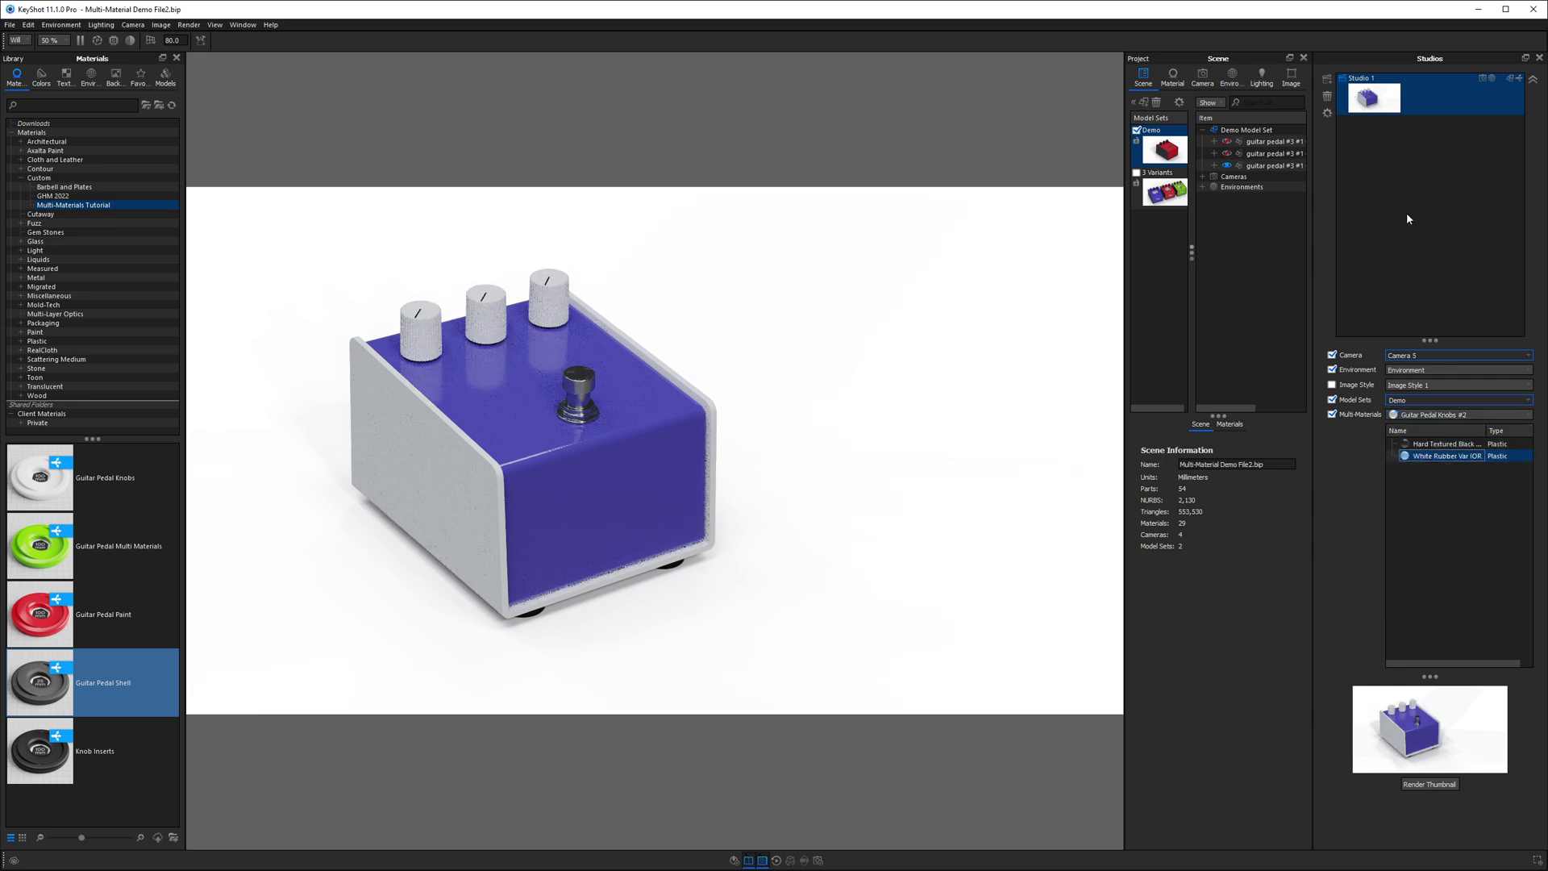
double_click(1362, 78)
type("Blue and White")
key("Return")
Duplicate it as a 'Red and Black' studio with black knobs
right_click(1365, 85)
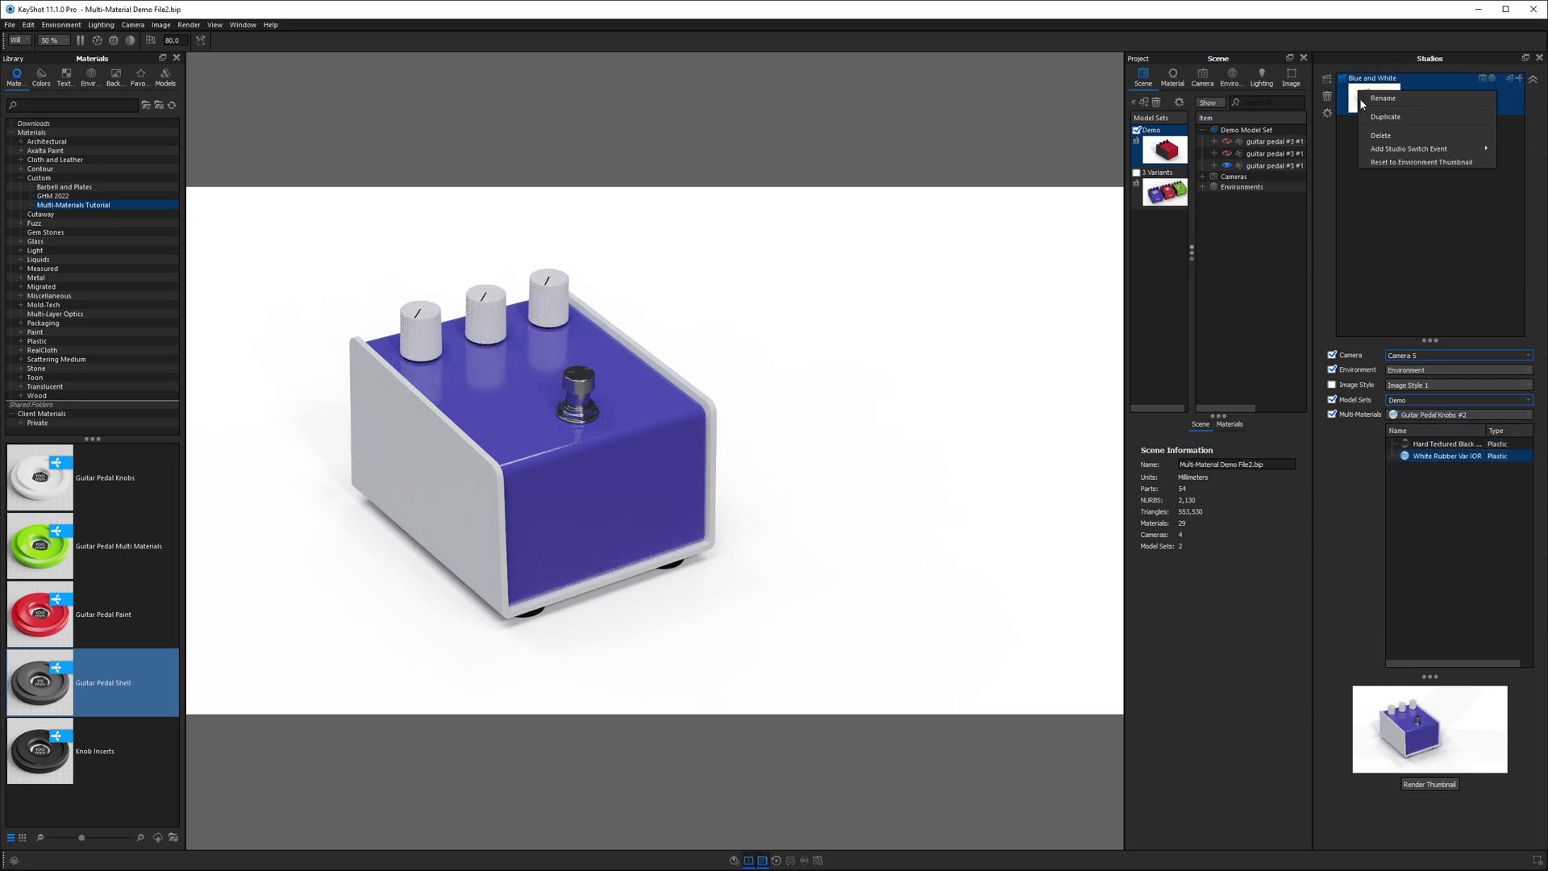
left_click(1387, 95)
type("Red and Black")
key("Return")
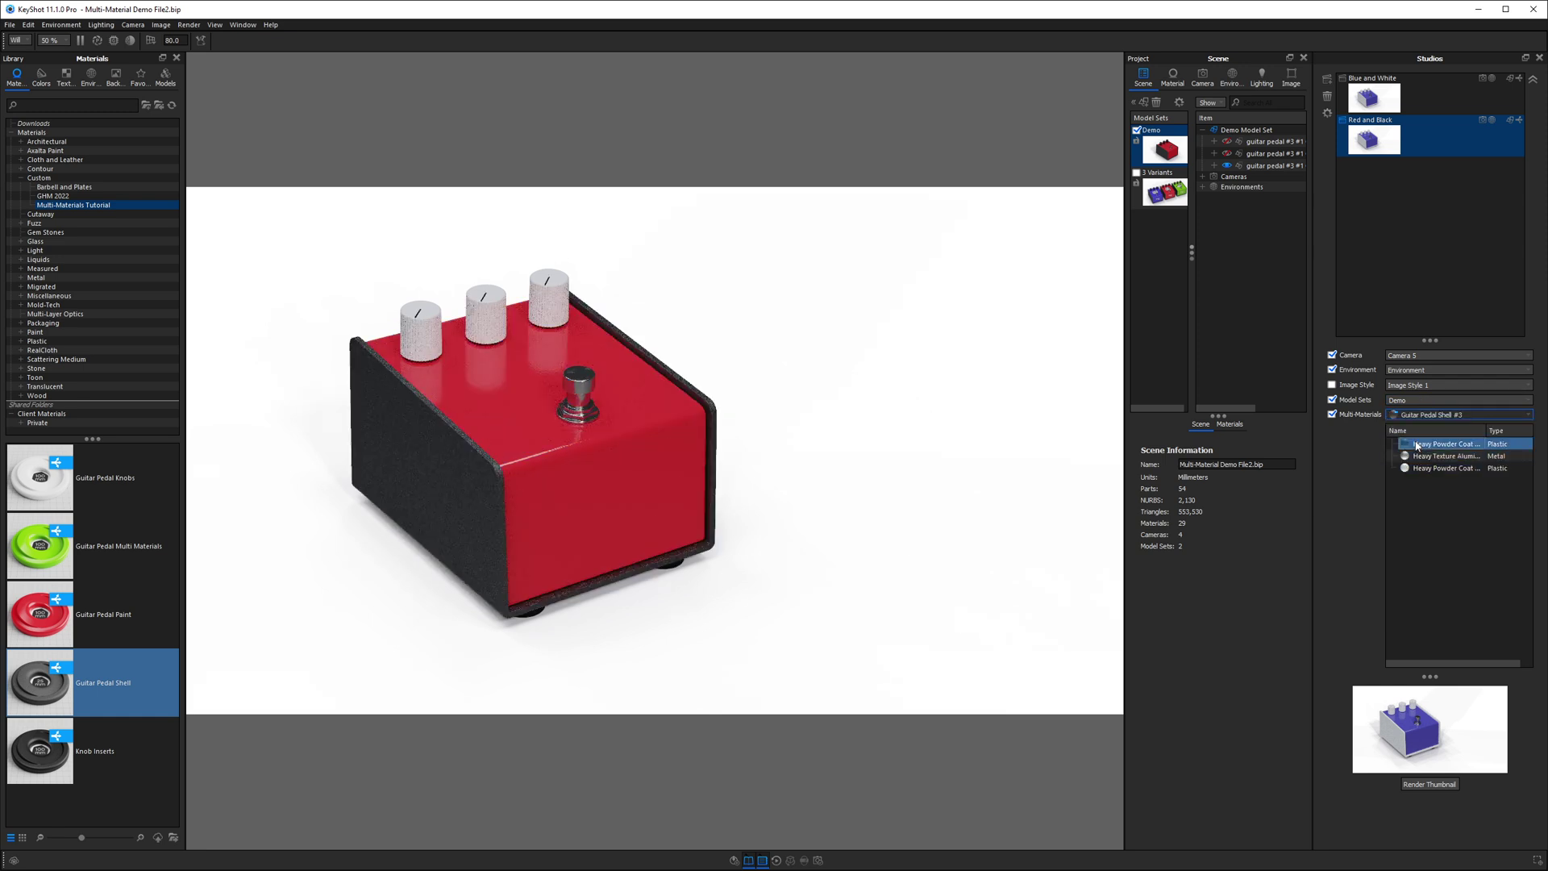
left_click(1415, 443)
Duplicate it as a 'Green and Silver' studio with a green top and silver aluminium sides
right_click(1380, 137)
left_click(1404, 147)
type("Green and Silver")
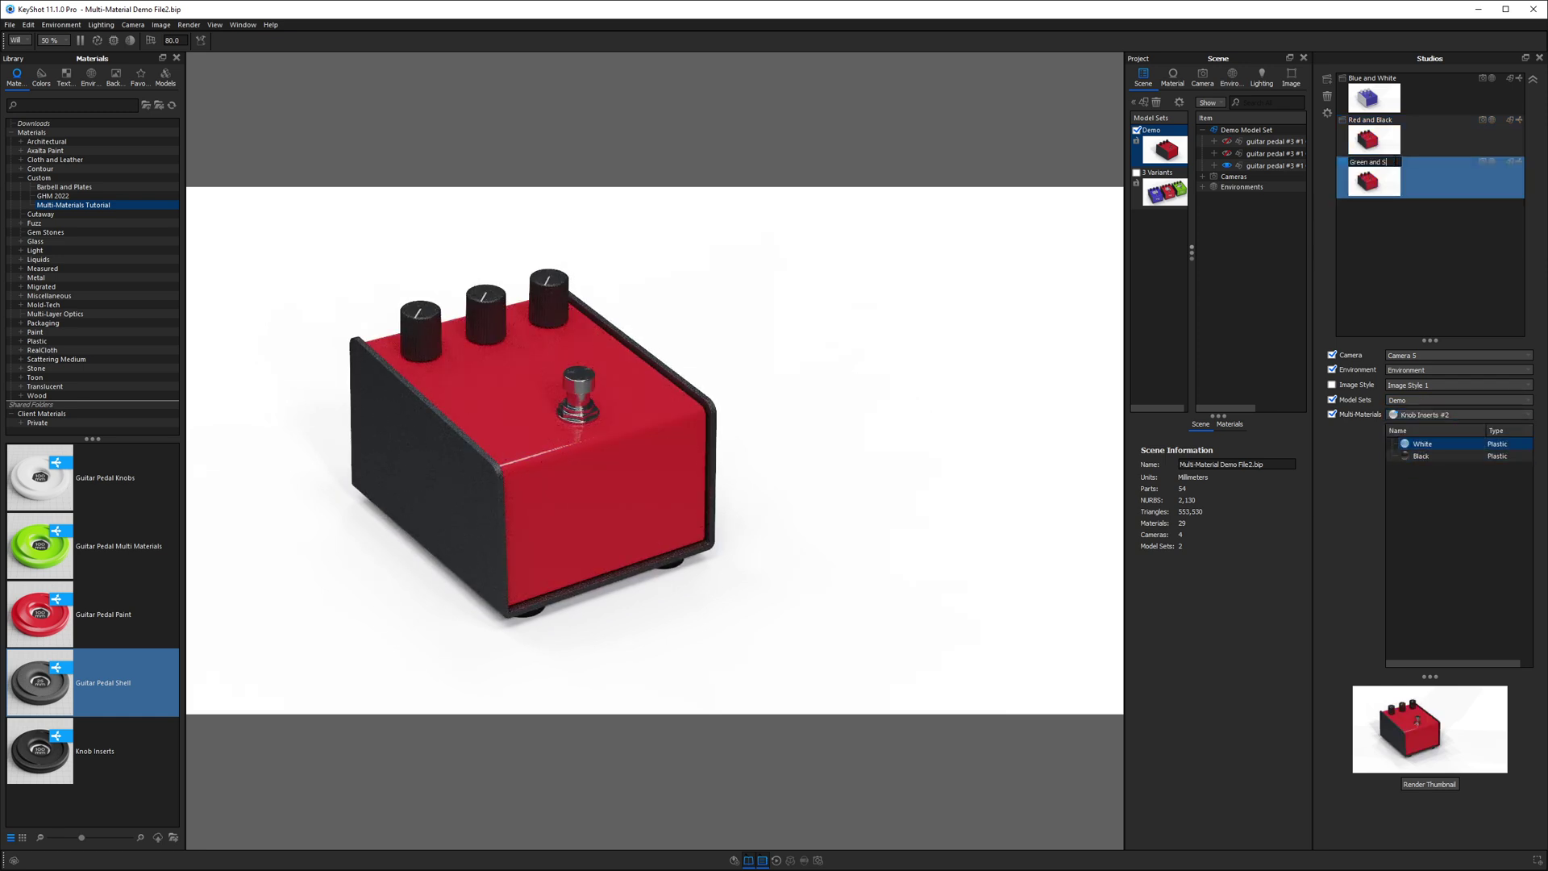
key("Return")
scroll(1425, 414, "down", 1)
left_click(1443, 468)
scroll(1426, 414, "down", 1)
left_click(1445, 456)
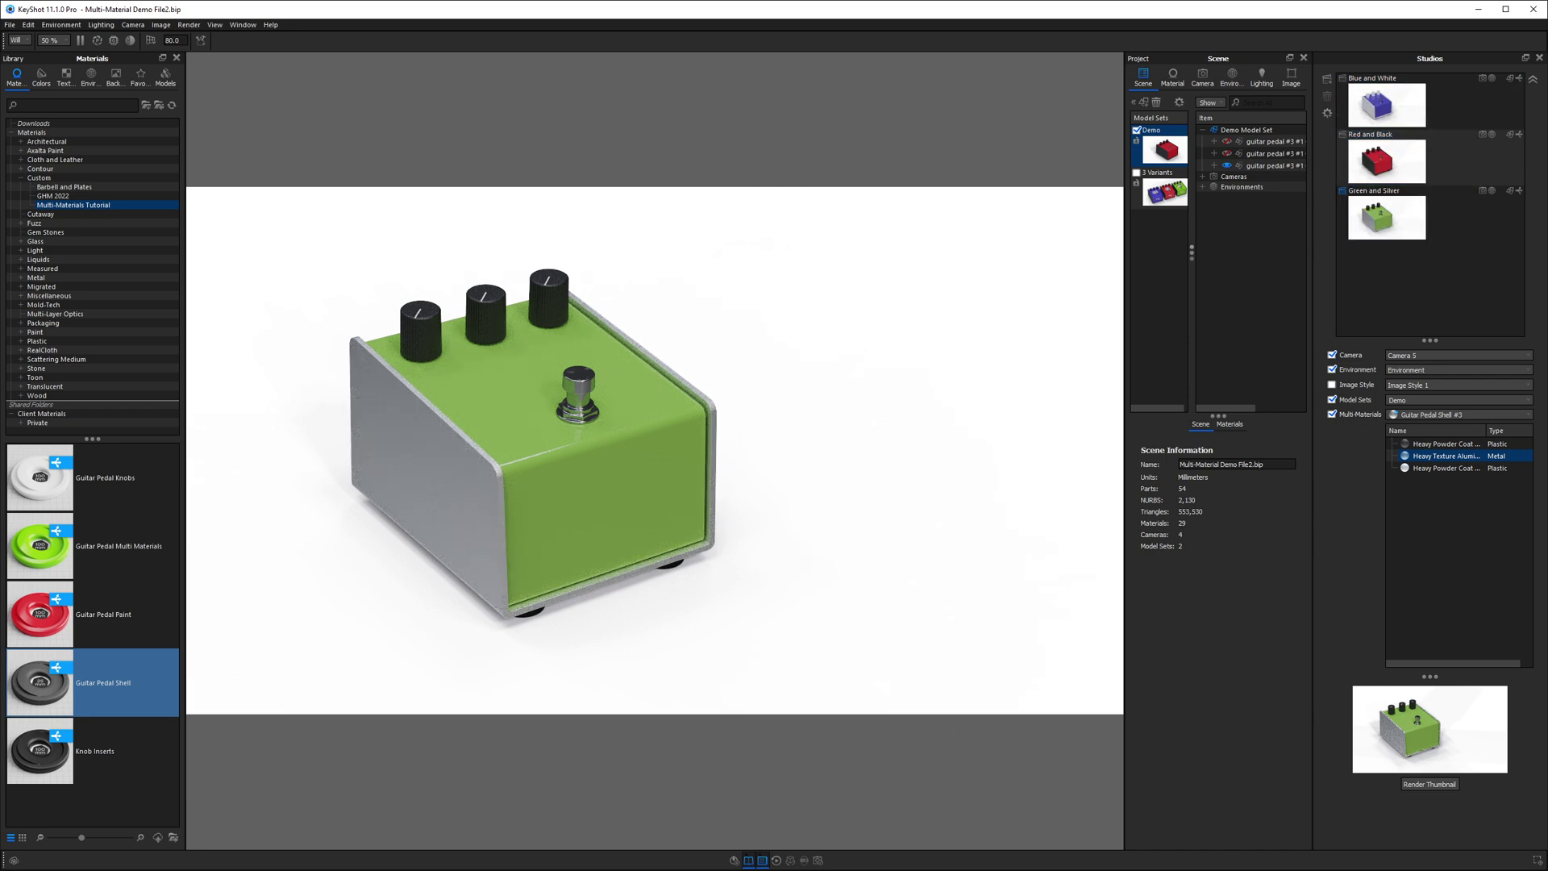
Bring up the Render dialog on its Queue tab
left_click(820, 862)
left_click_drag(775, 361, 905, 201)
left_click(542, 240)
Add all three colour studios as one render job and process the queue
left_click(983, 249)
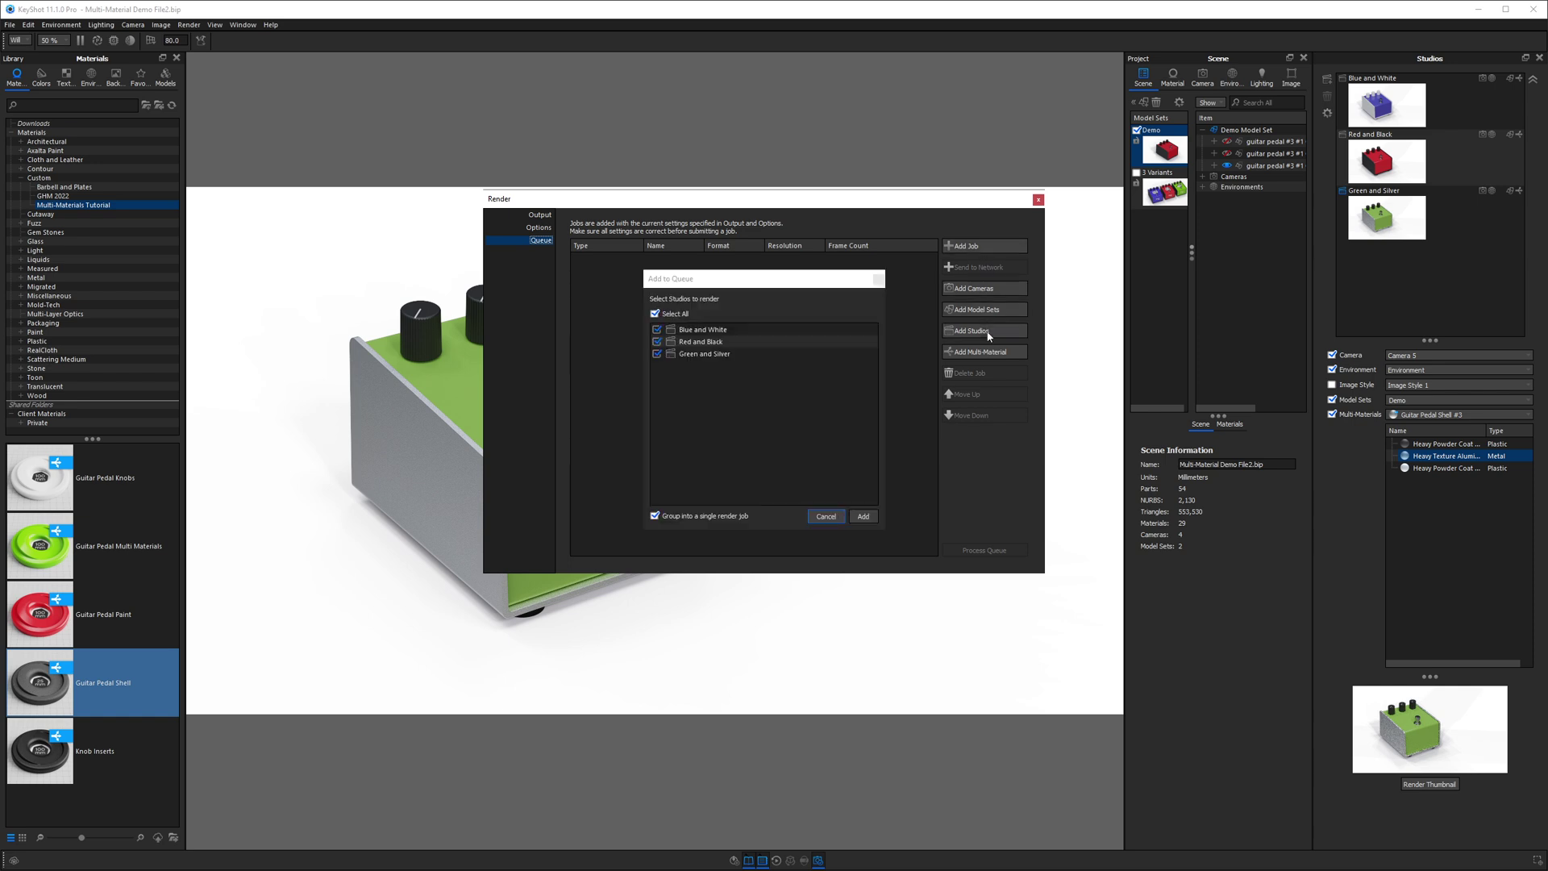
left_click(864, 513)
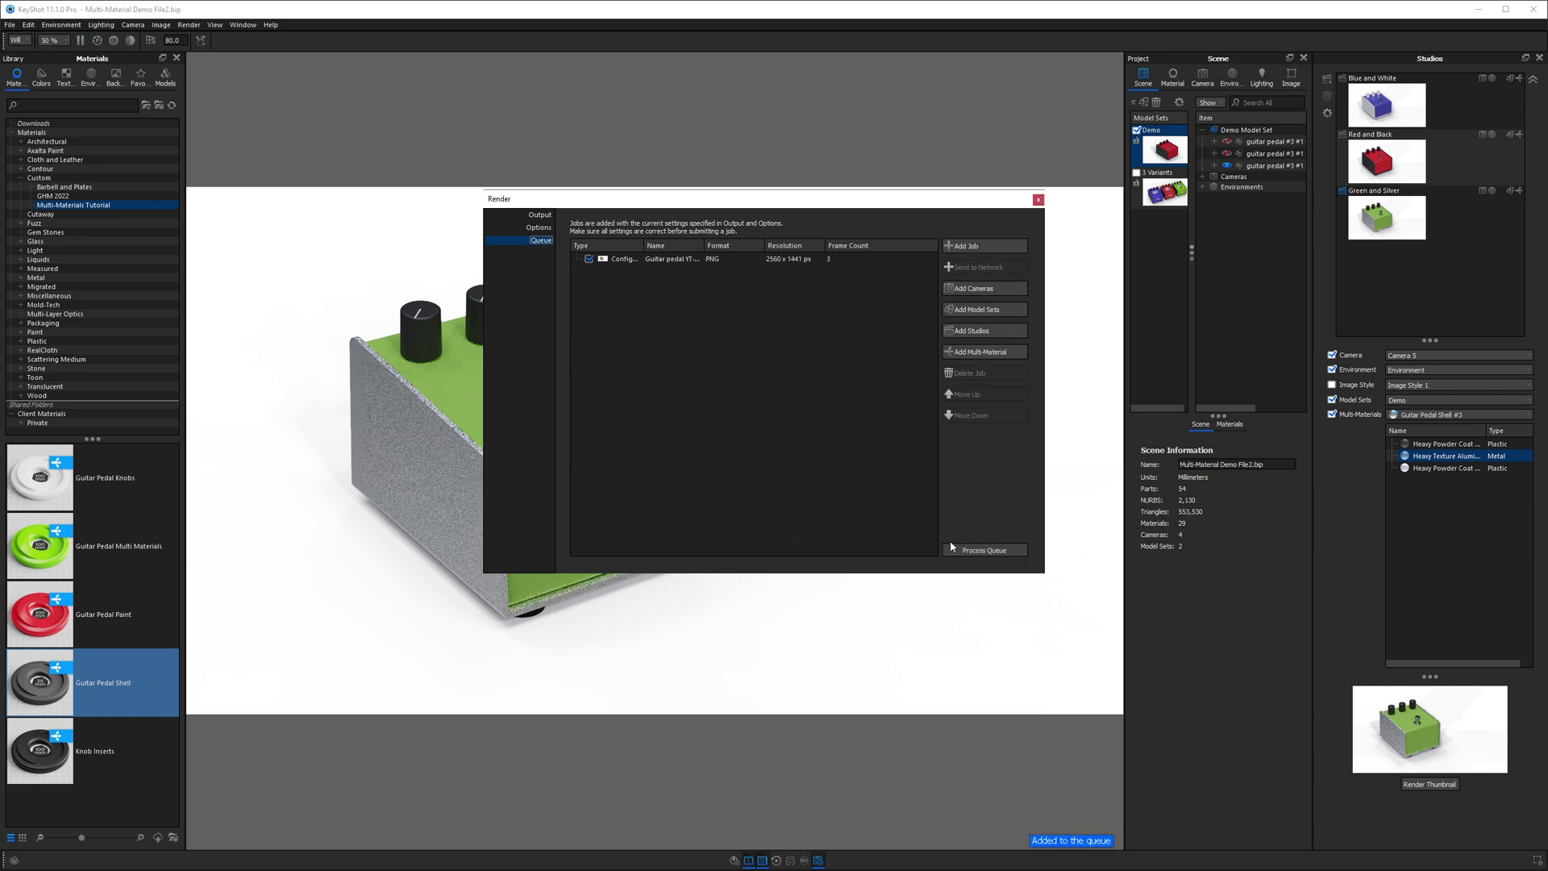
left_click(966, 551)
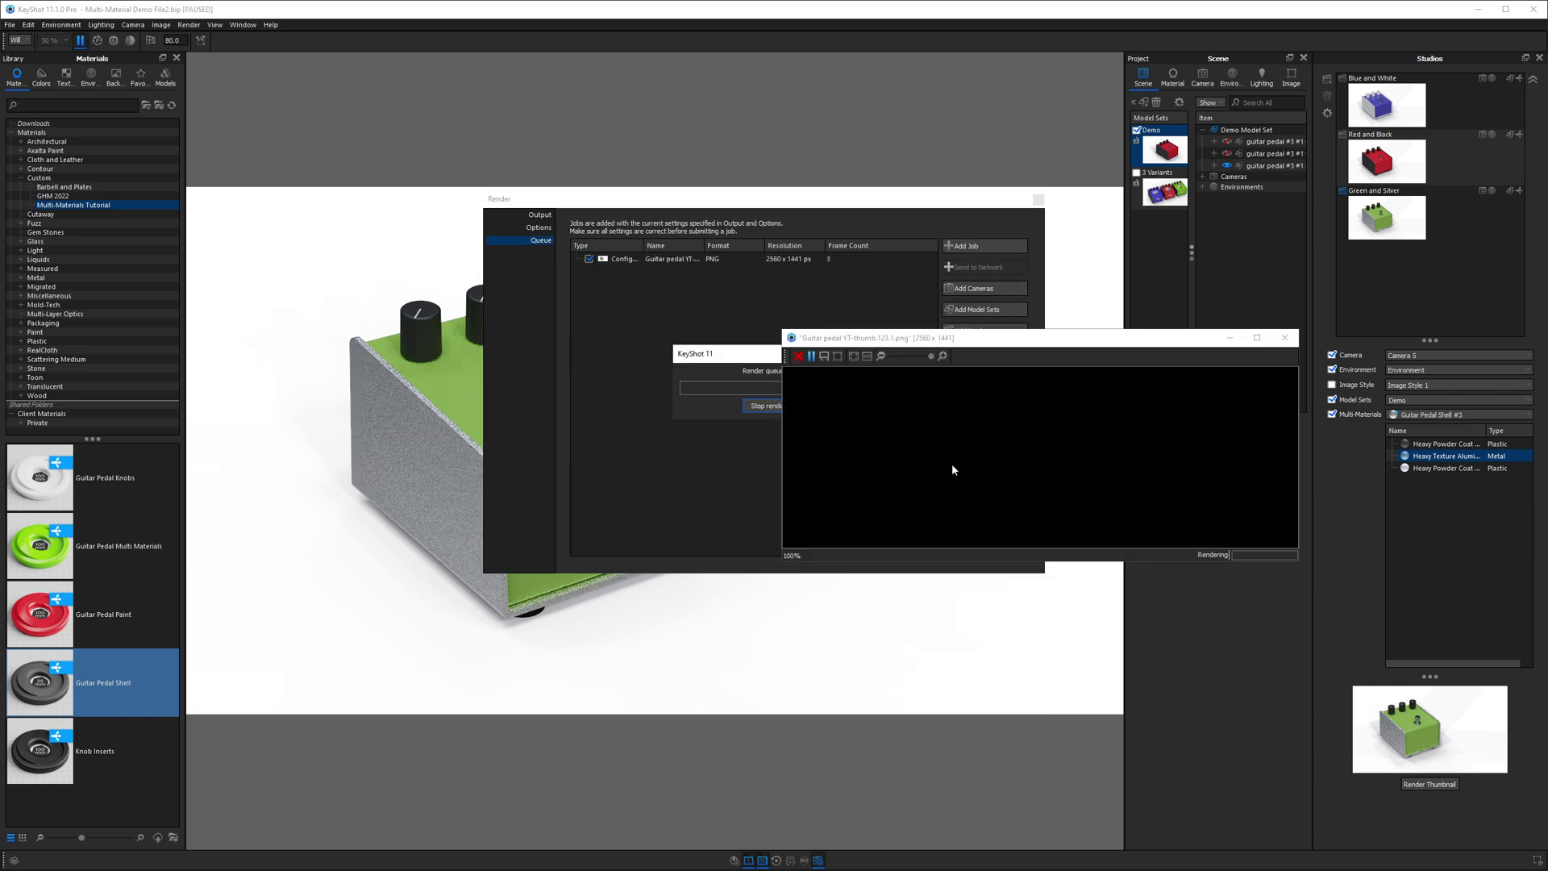